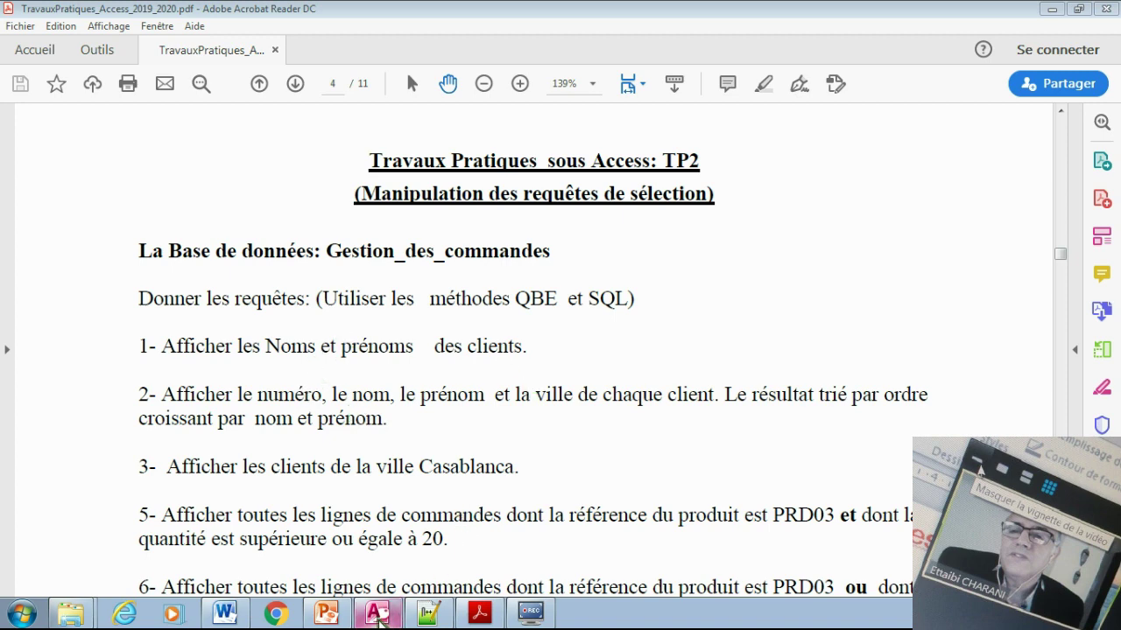
Switch to the Access database and create a new query in design view based on the clients table.
click(380, 617)
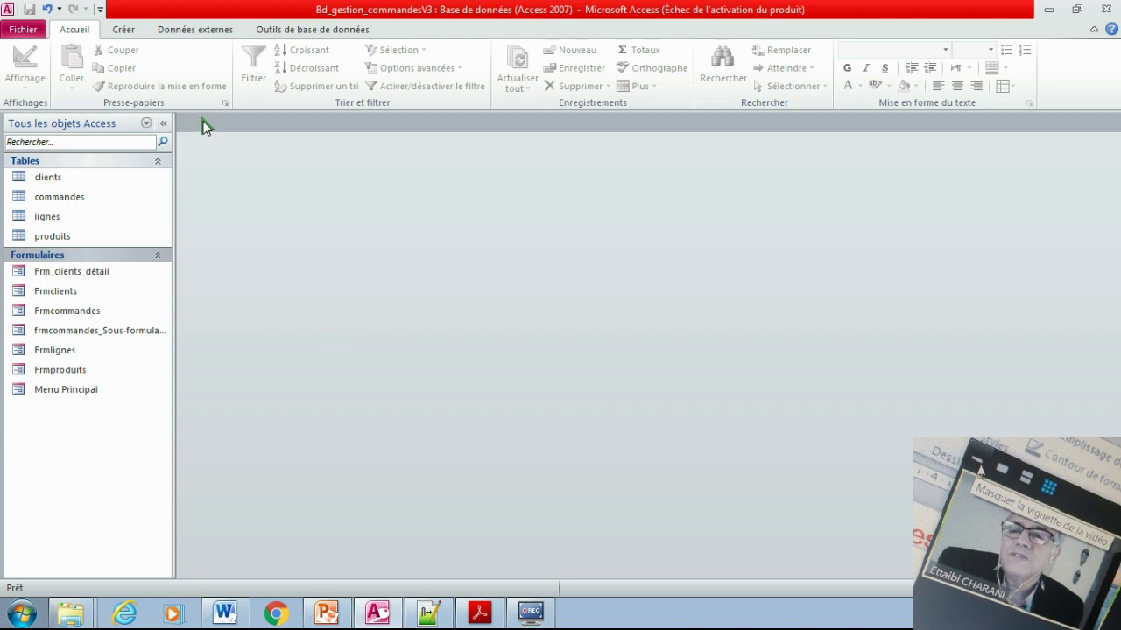
click(126, 30)
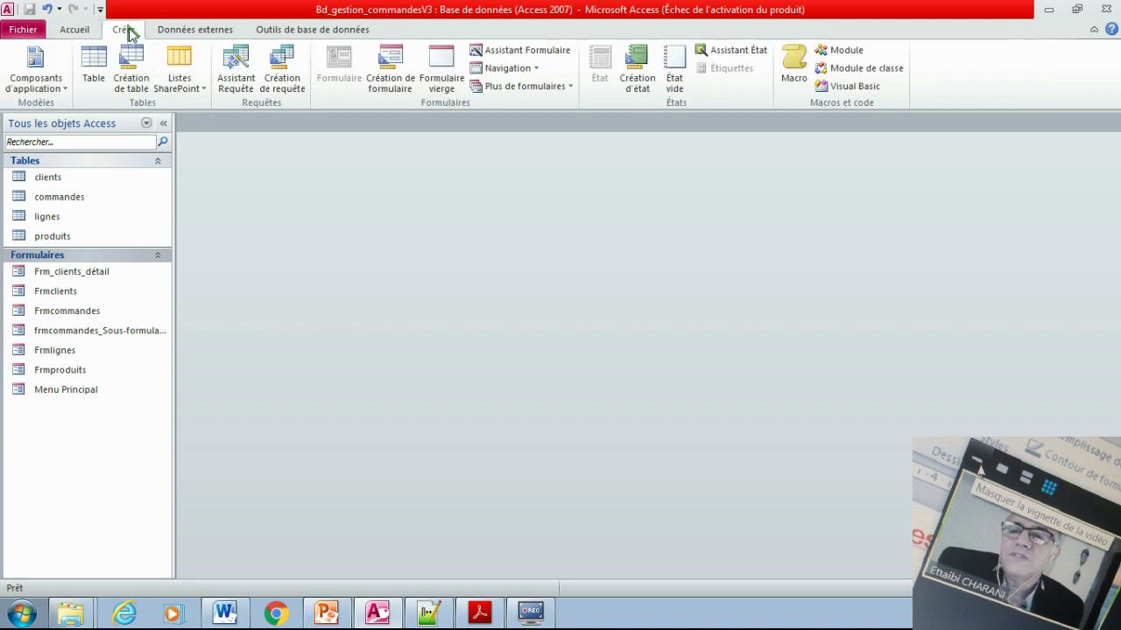
click(282, 87)
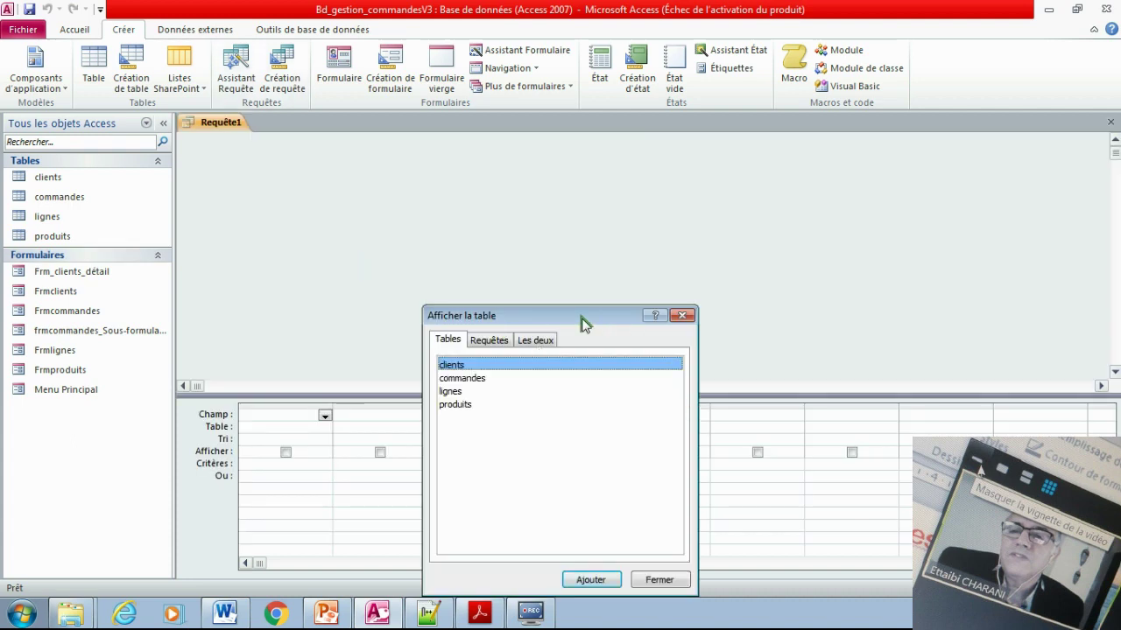
drag(583, 323, 562, 291)
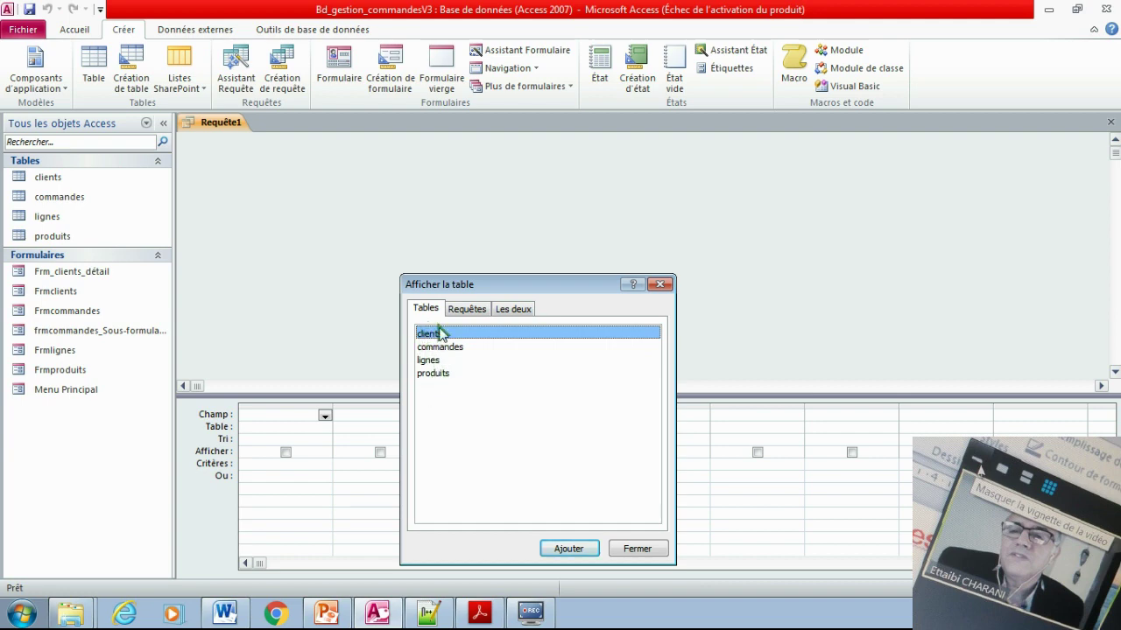
click(581, 548)
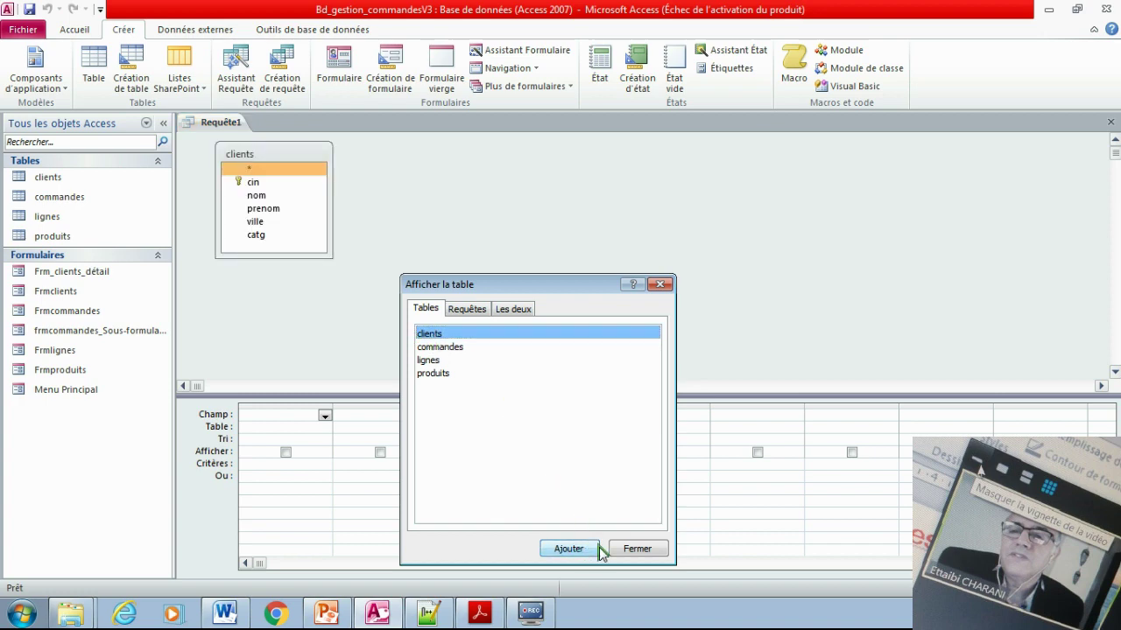
click(641, 548)
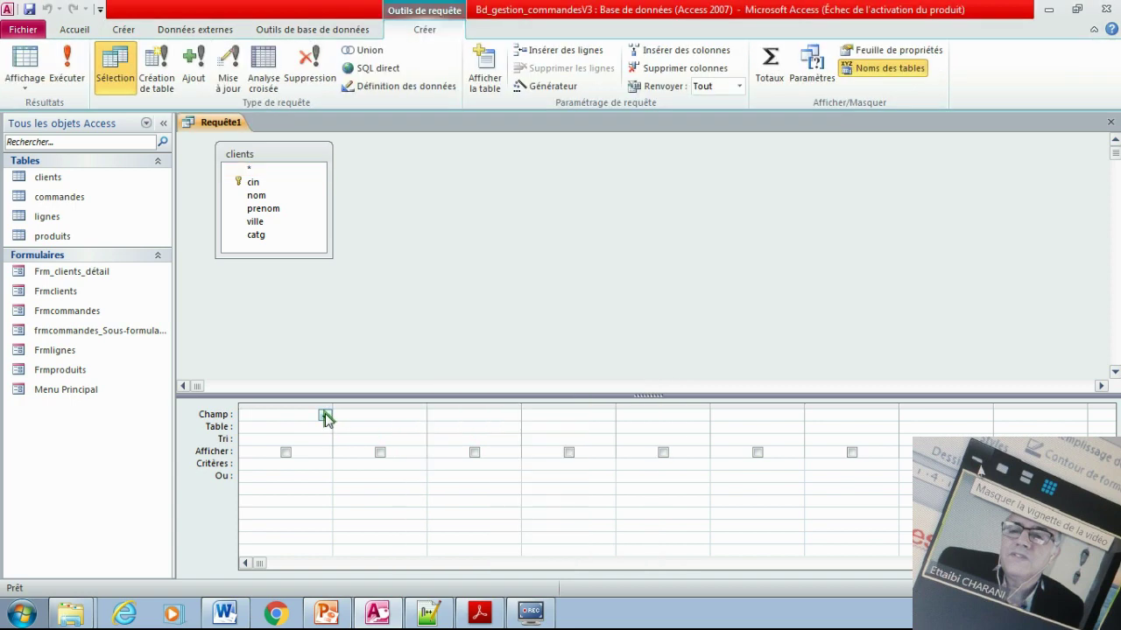
Add the nom and prenom fields of the clients table to the query grid and run the query.
click(325, 413)
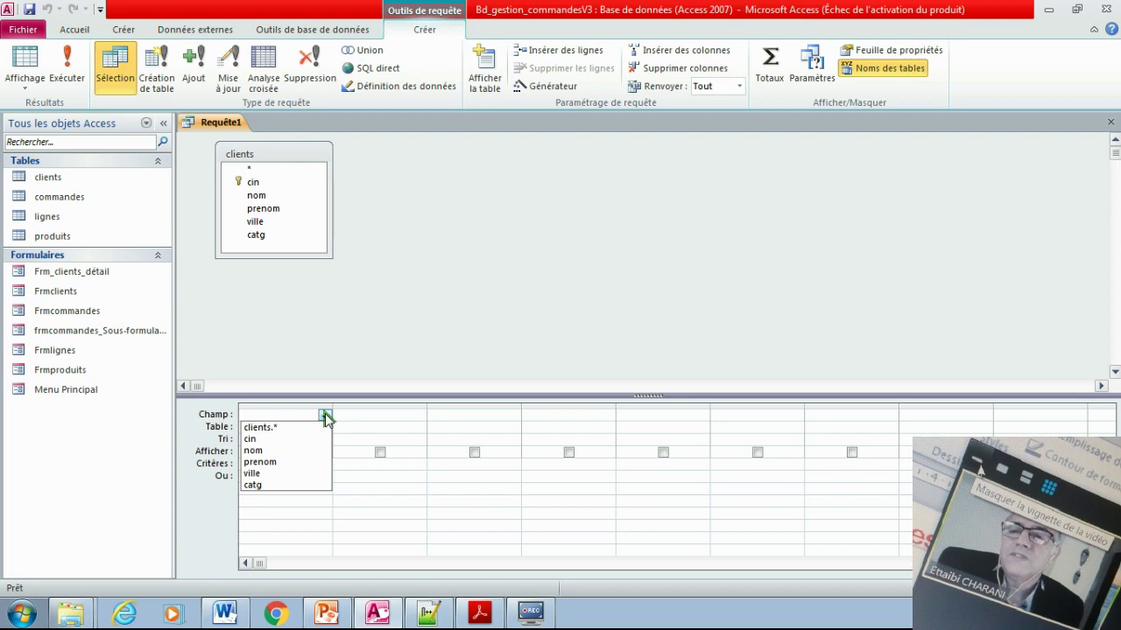
click(300, 450)
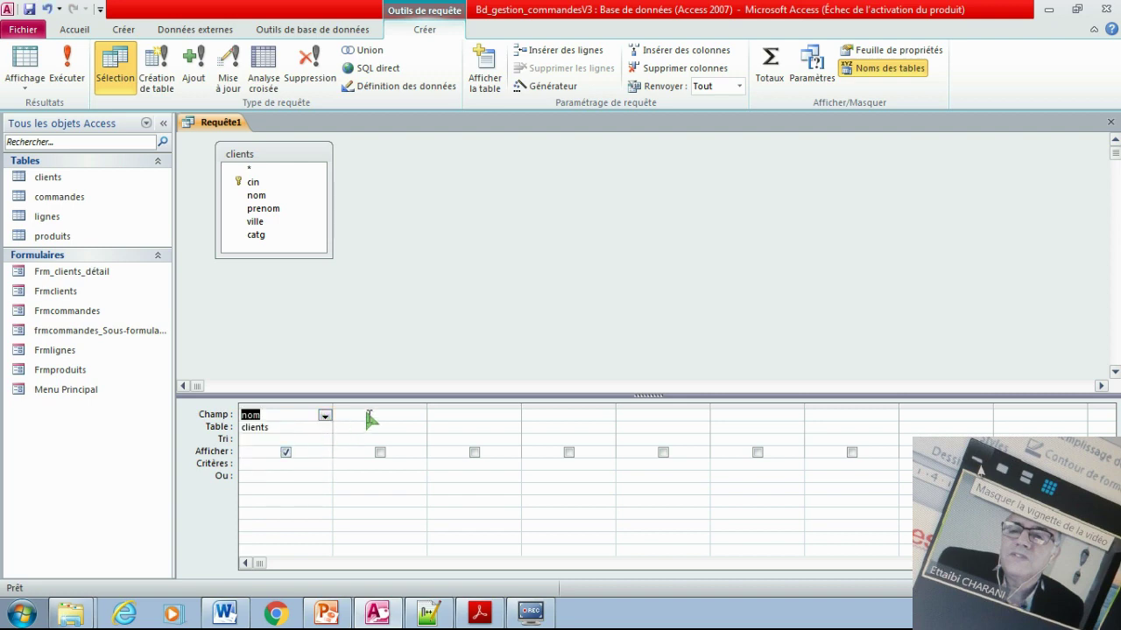
click(408, 415)
click(418, 416)
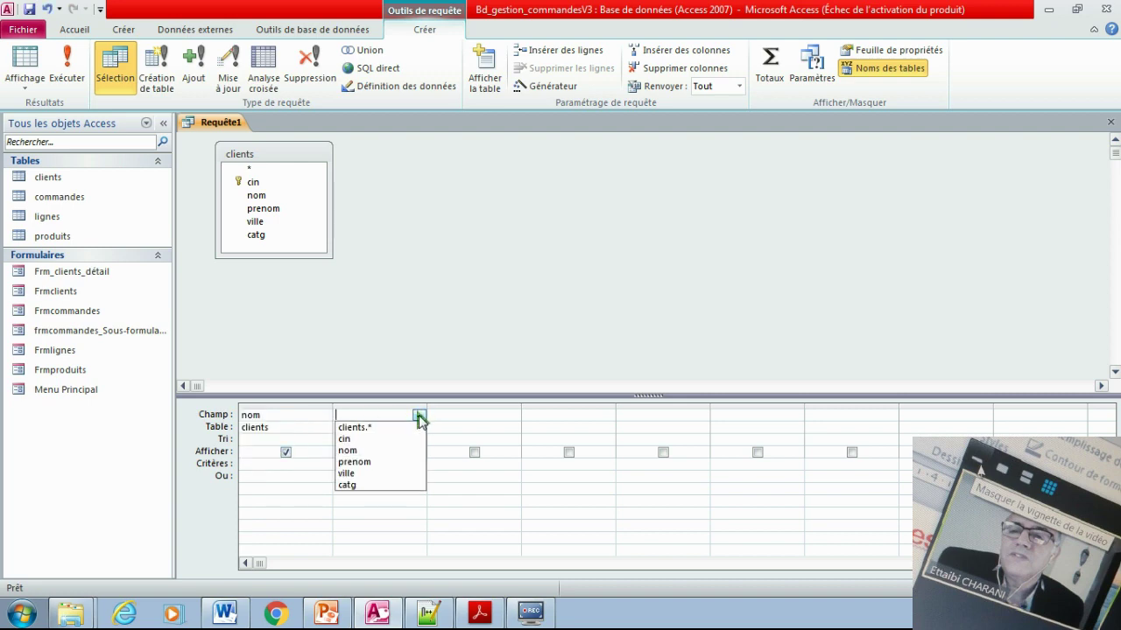
click(380, 462)
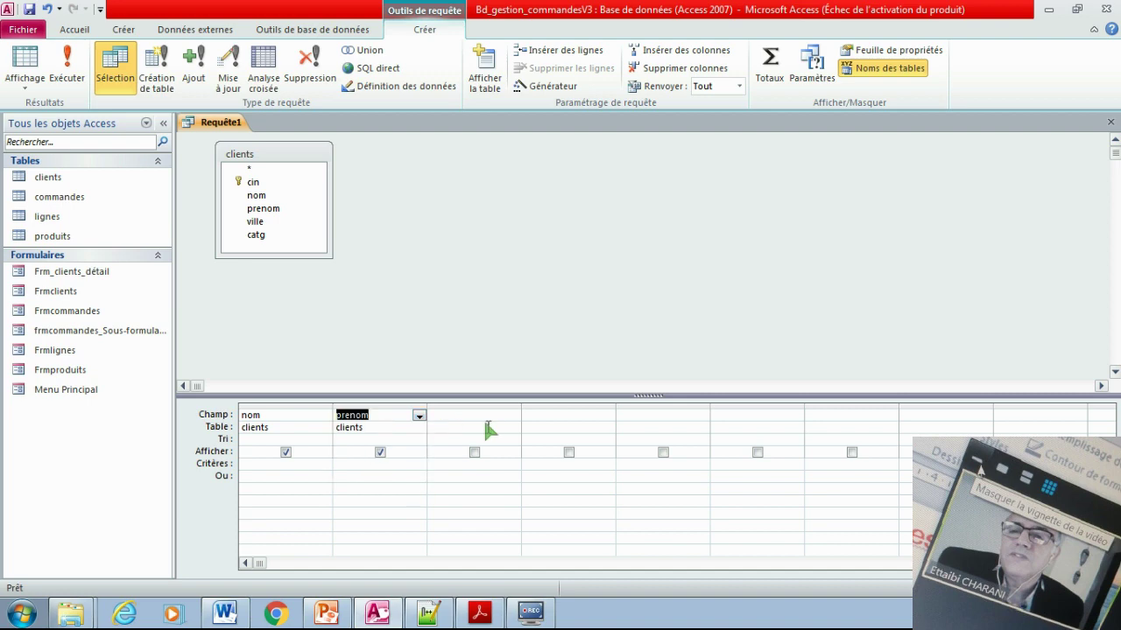
click(504, 416)
click(512, 417)
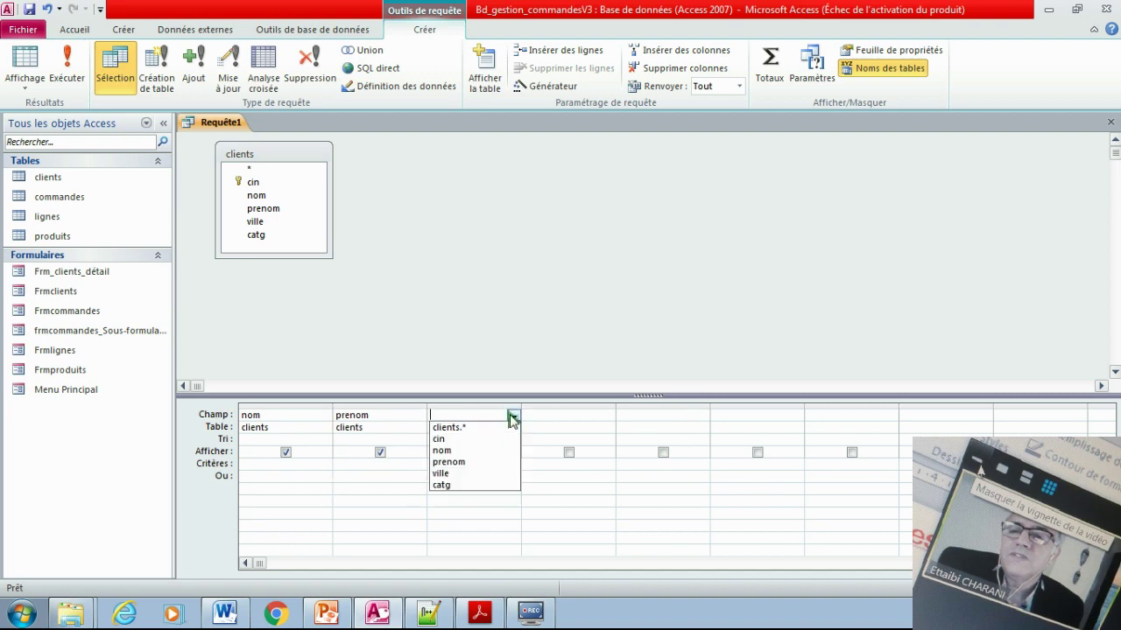
click(512, 416)
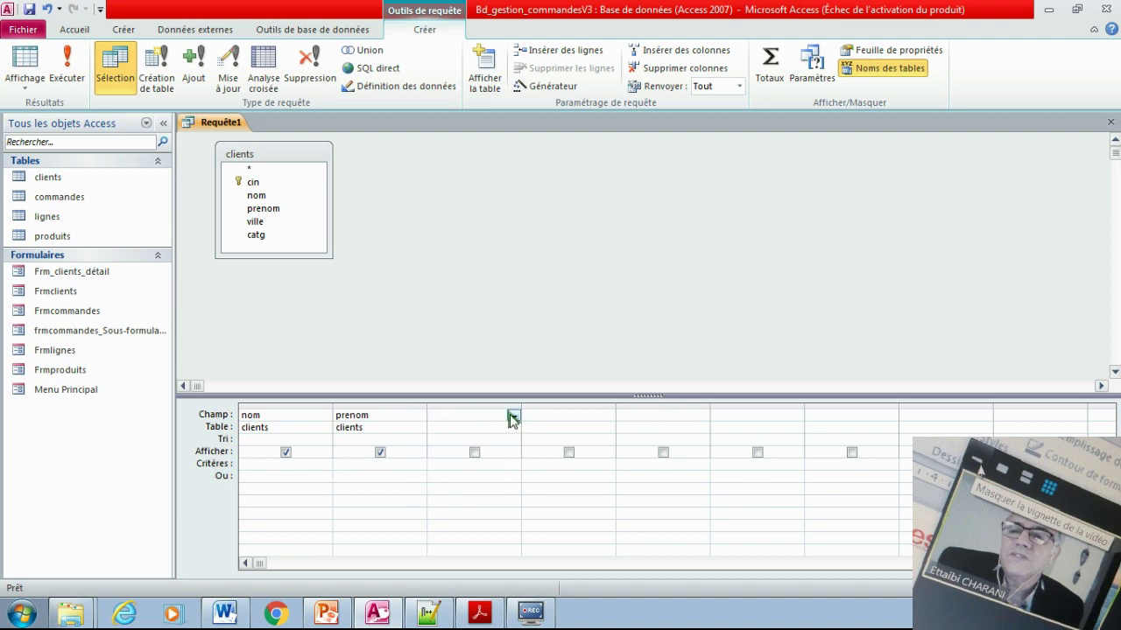
click(276, 417)
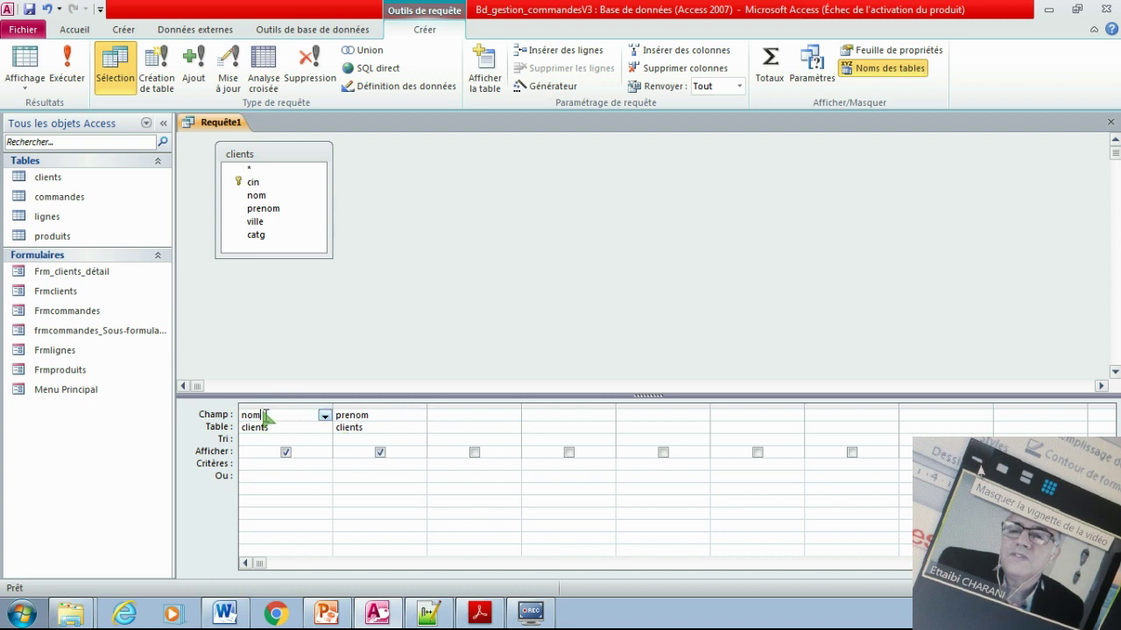
click(362, 417)
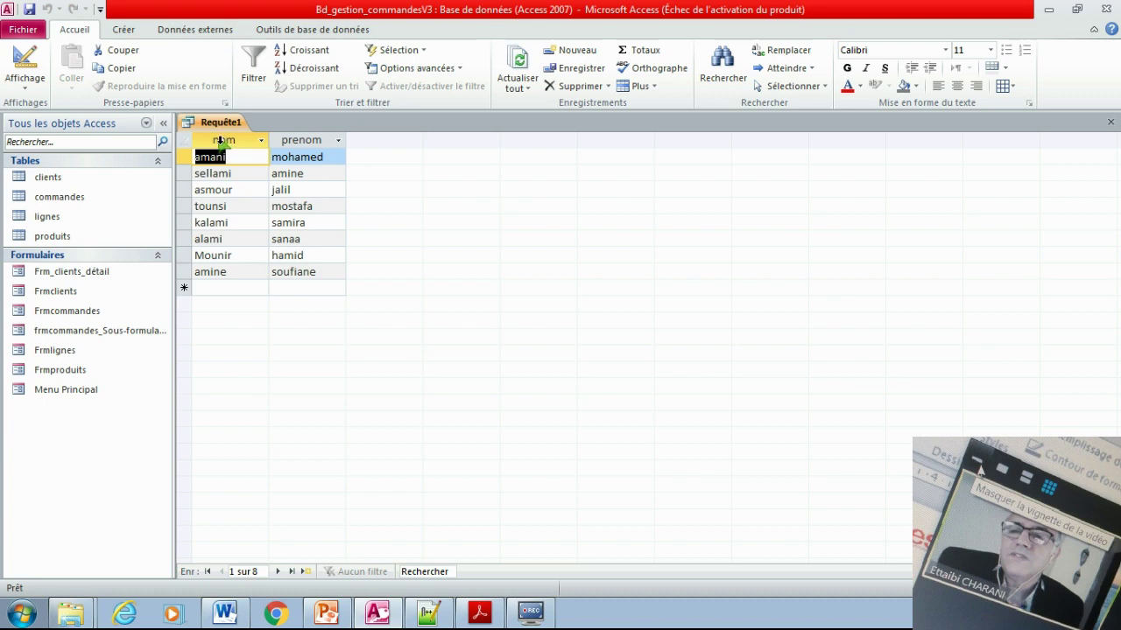
Close the query and save it under the name "Requête1 qbe".
click(1110, 122)
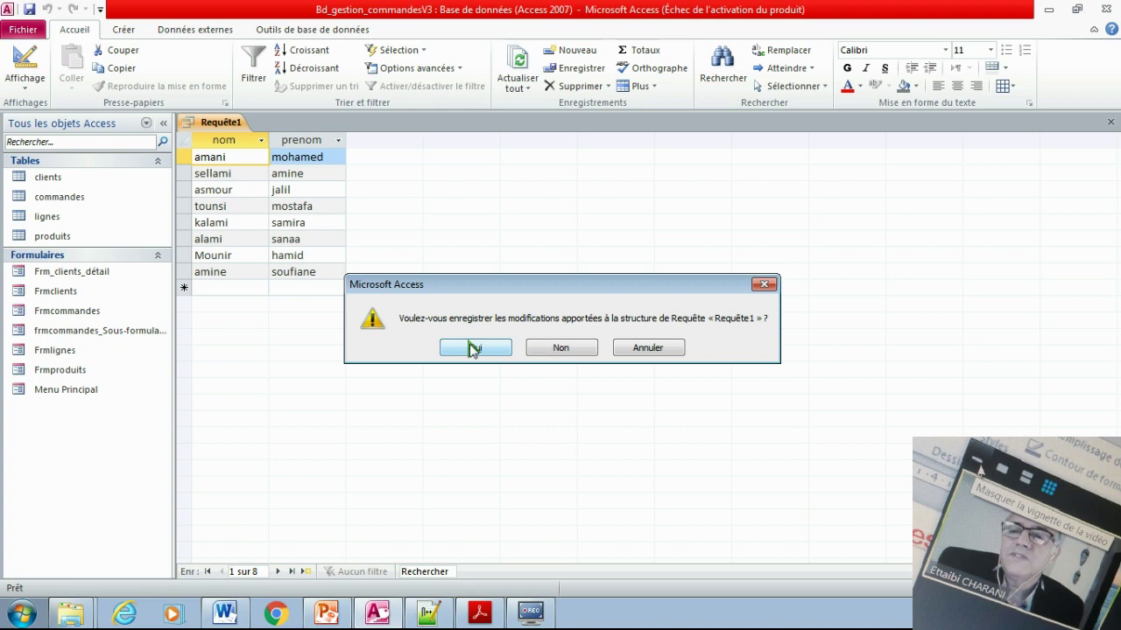
click(473, 349)
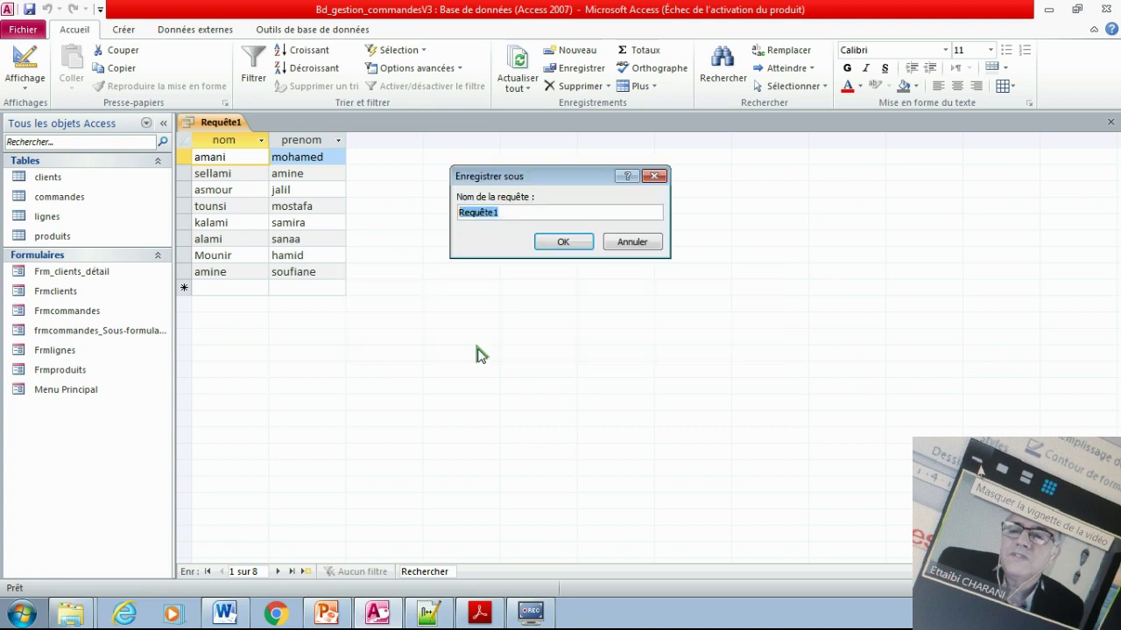
click(503, 214)
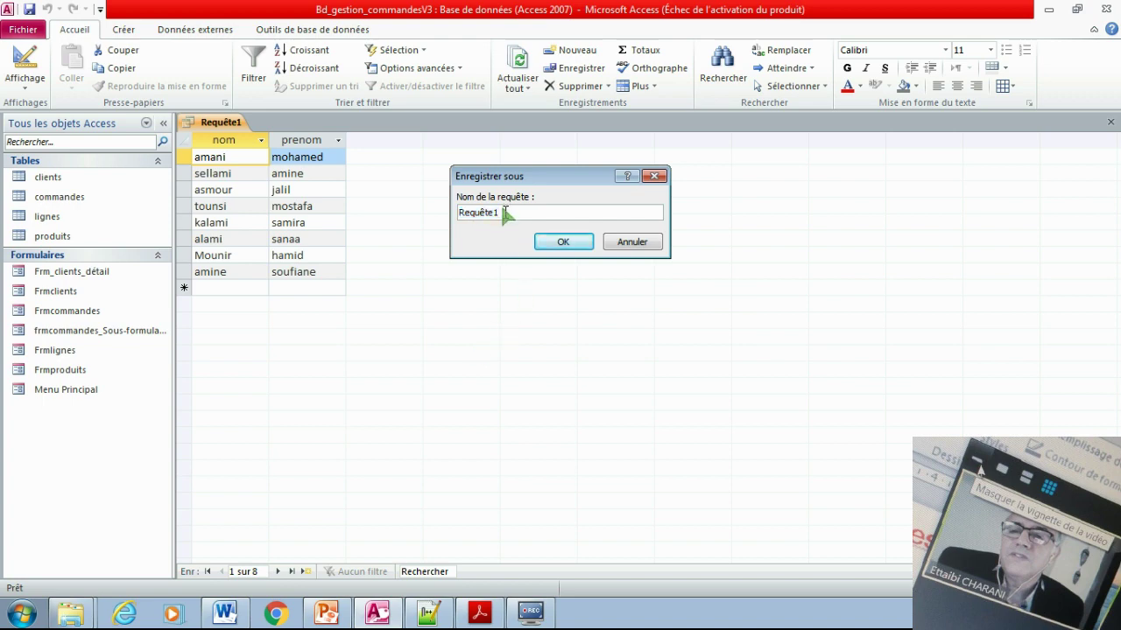
text(qbe)
click(563, 242)
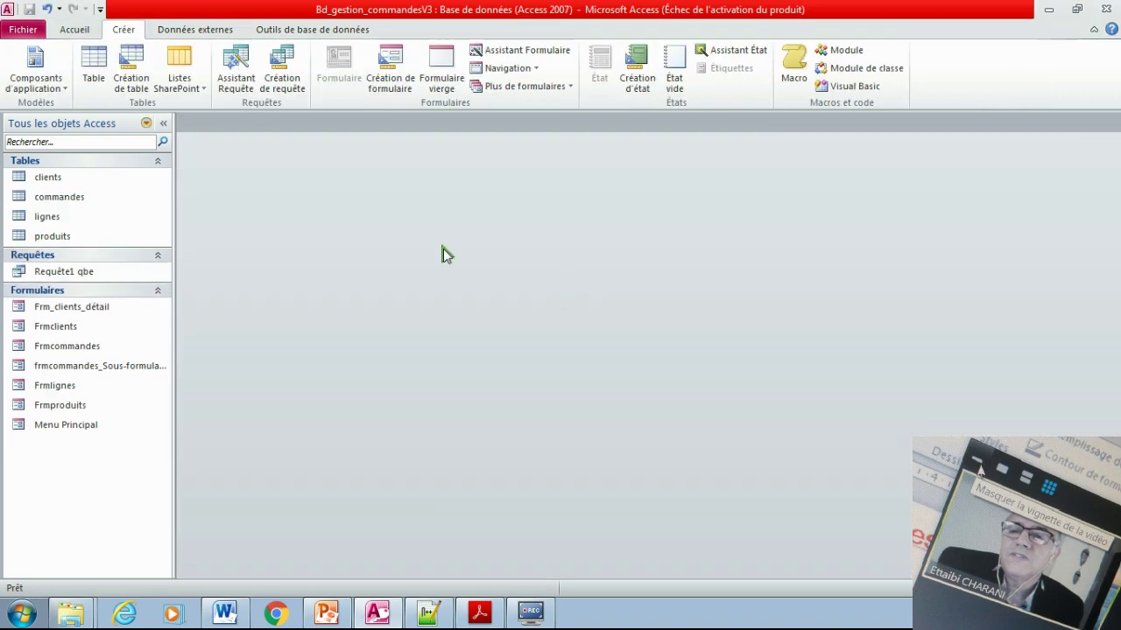
Create another design-view query on the clients table and switch it to SQL mode.
click(115, 274)
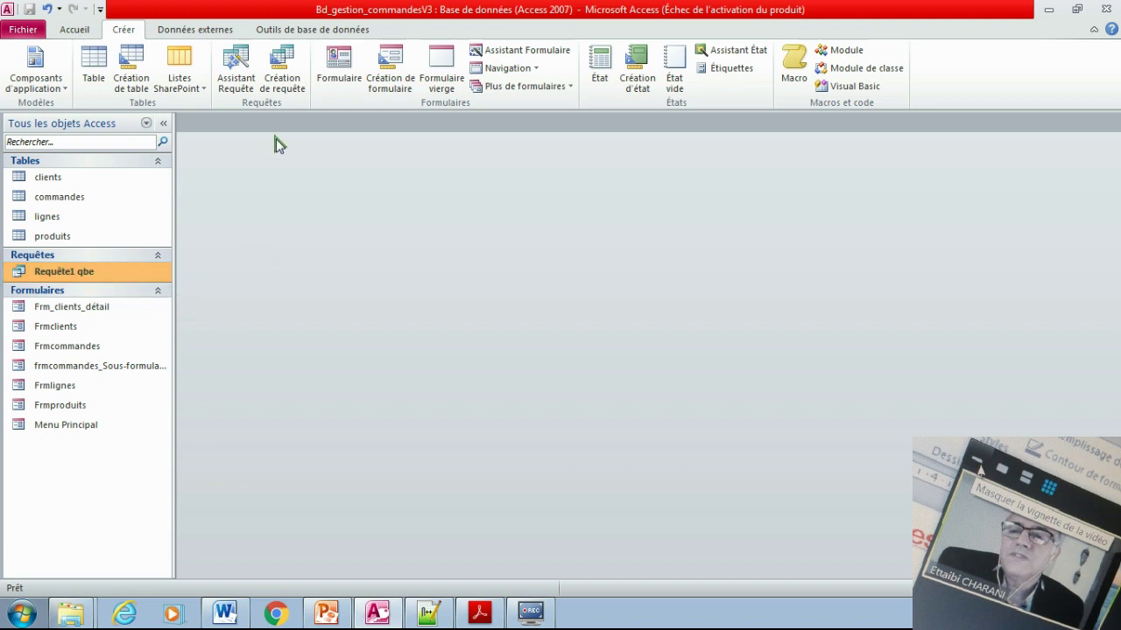
click(291, 86)
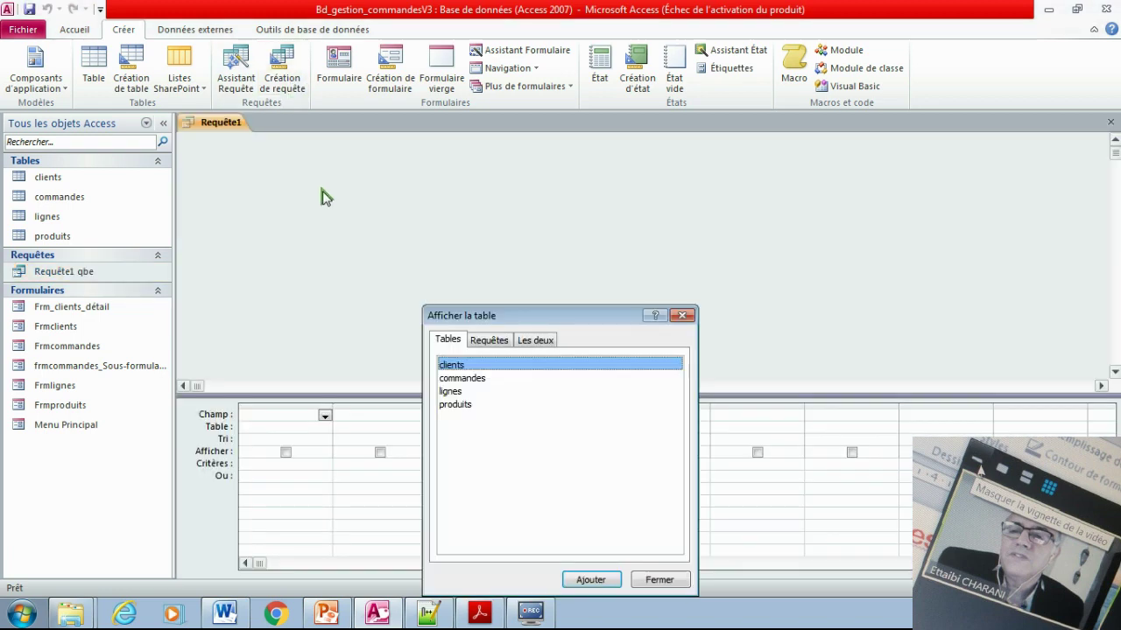
click(591, 580)
click(657, 580)
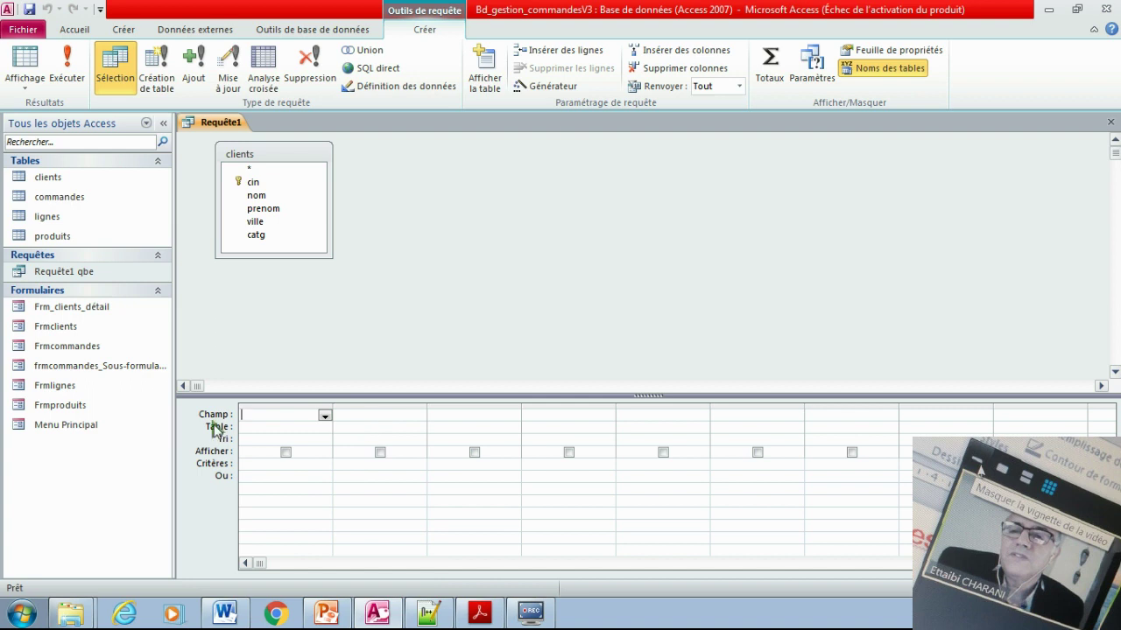
right_click(405, 265)
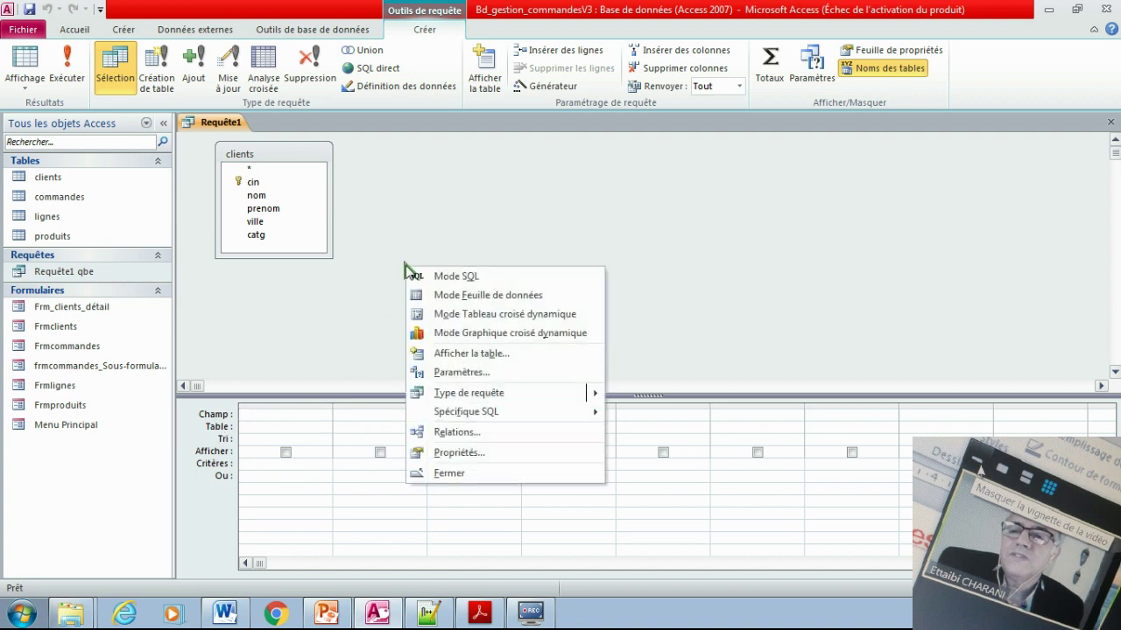
click(458, 278)
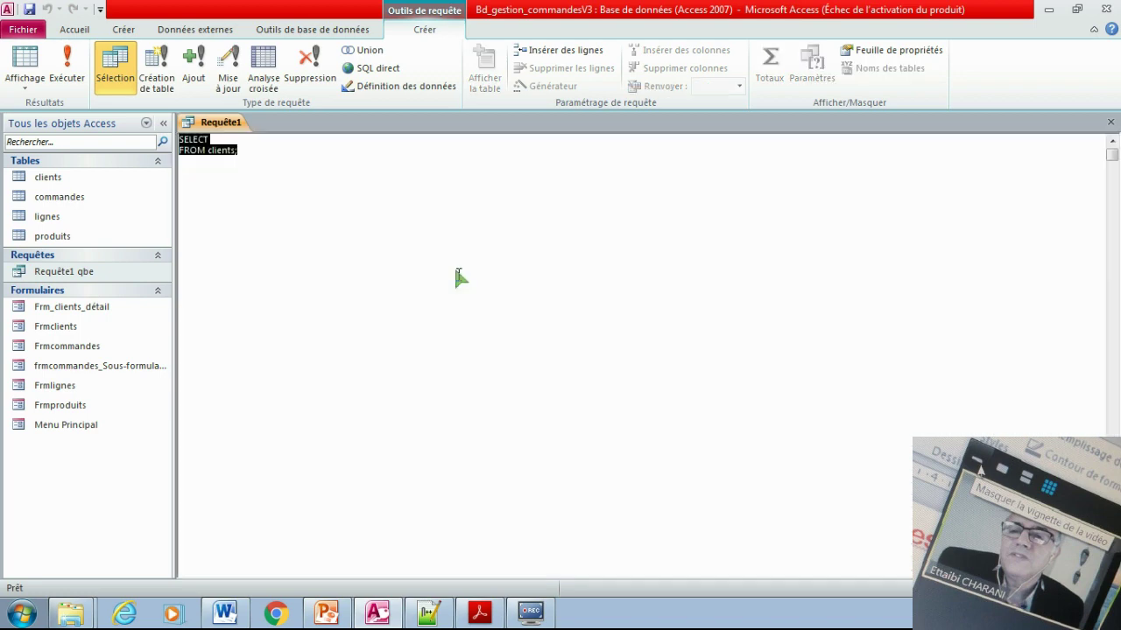
Complete the SELECT clause so that the statement reads "SELECT nom, prenom FROM clients;".
click(215, 143)
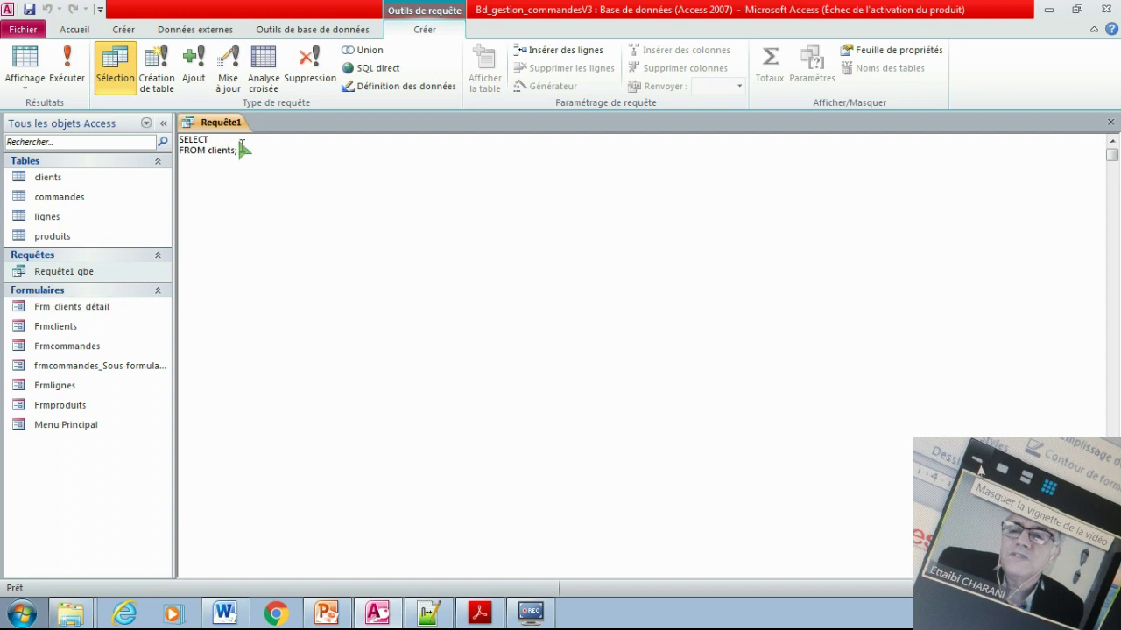
text(nom, prenom)
drag(245, 151, 179, 143)
click(244, 150)
Close the SQL query and save it under the name "Requête1 sql".
click(1110, 122)
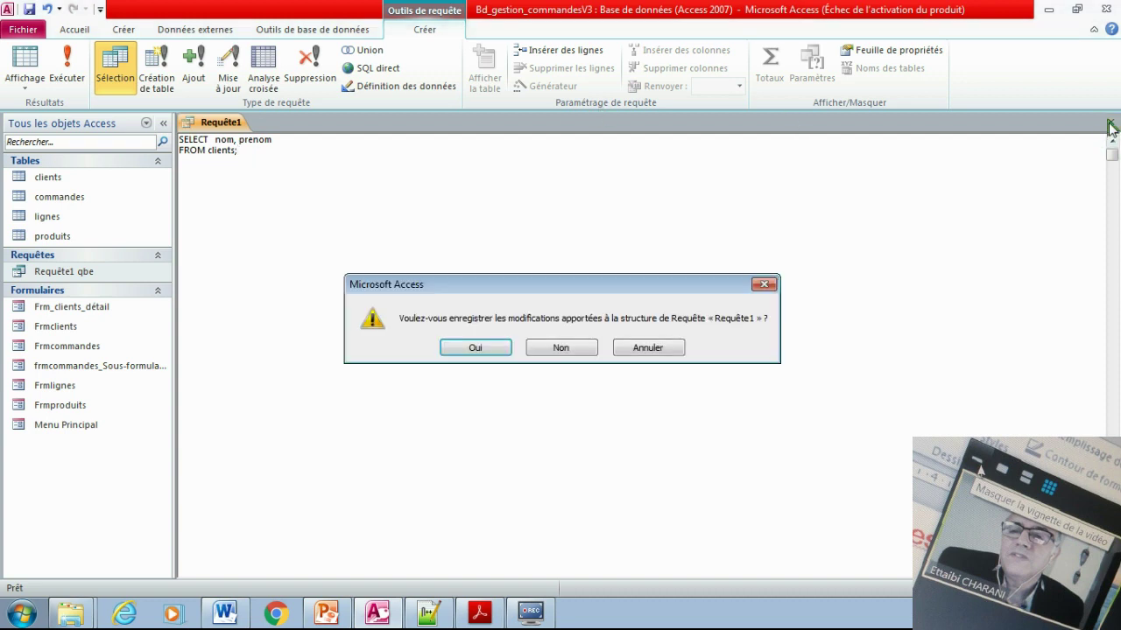
click(473, 349)
click(506, 215)
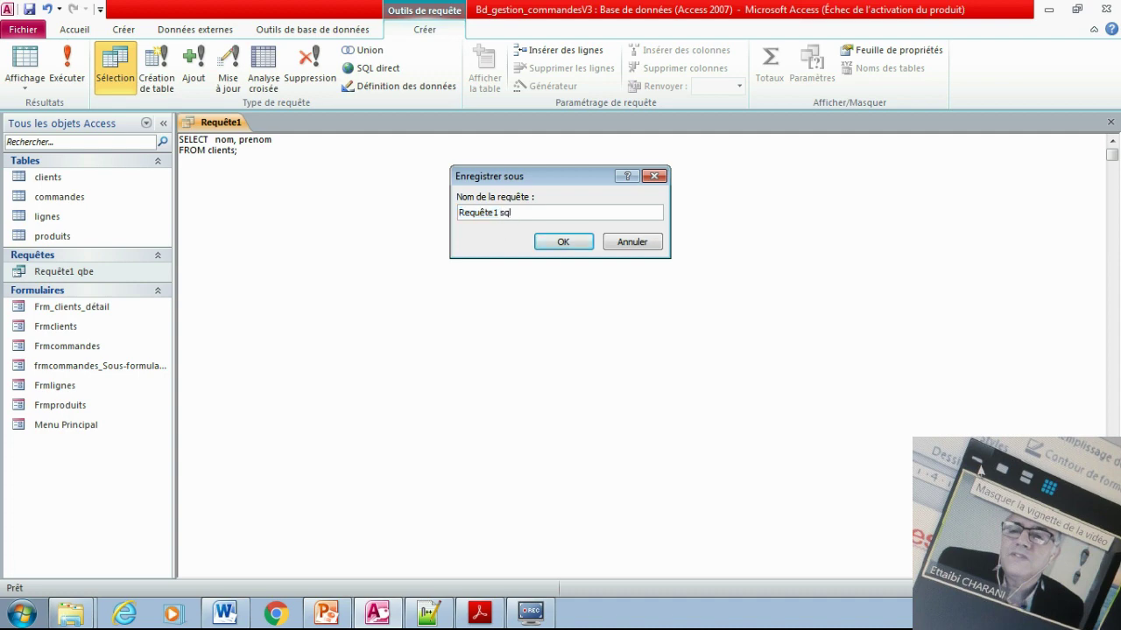
text(sql)
click(563, 241)
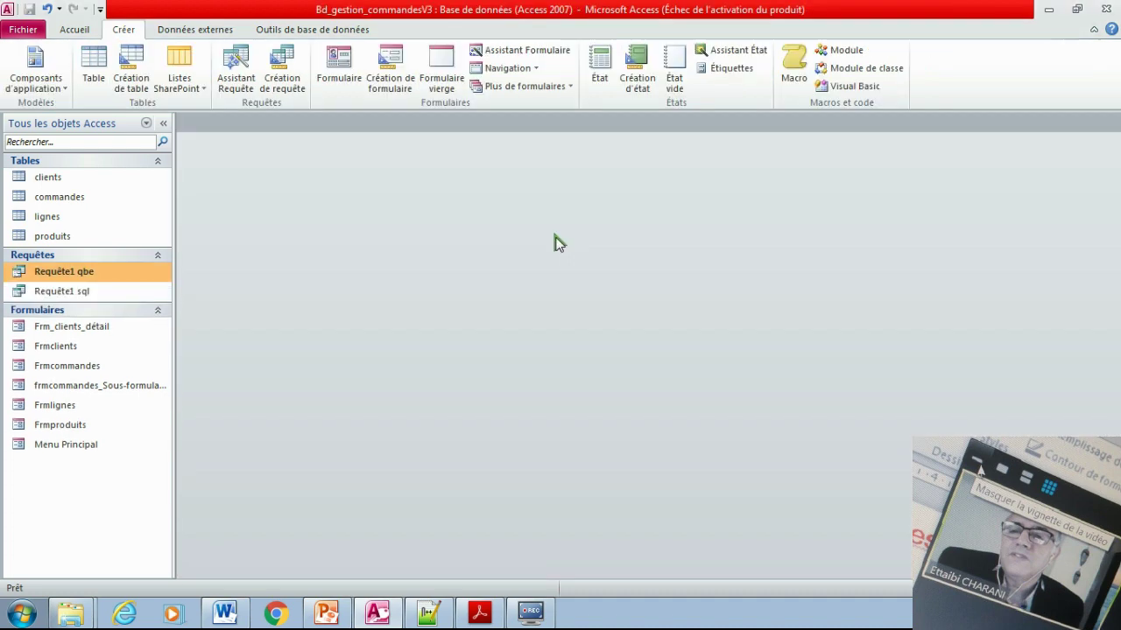
Open Requête1 qbe and Requête1 sql to compare their results, and close both datasheets.
double_click(88, 273)
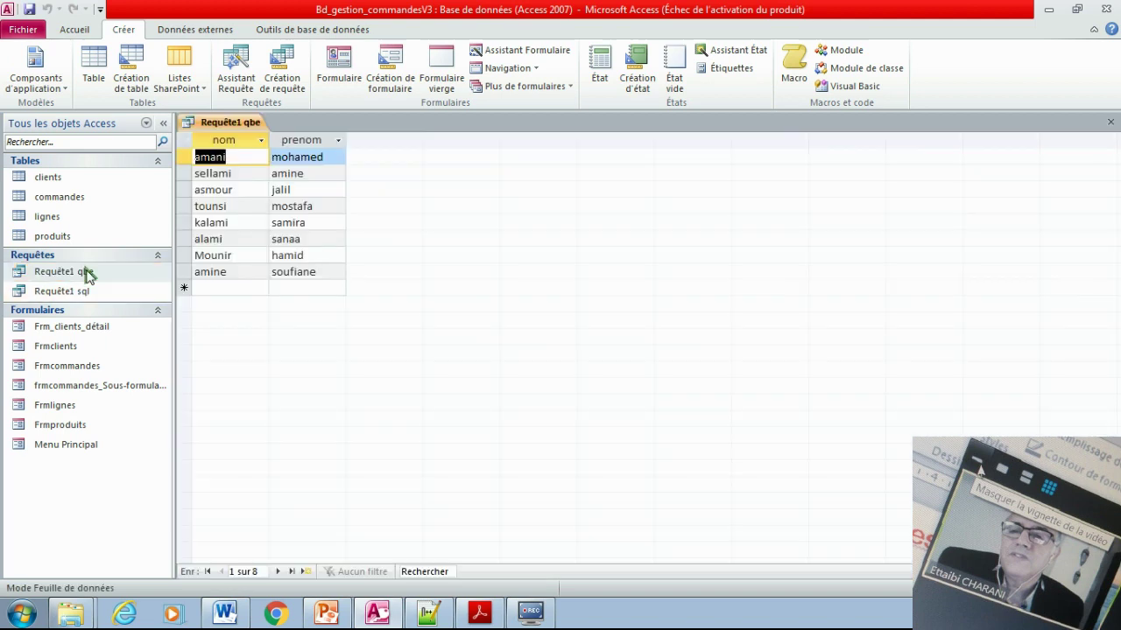
double_click(120, 291)
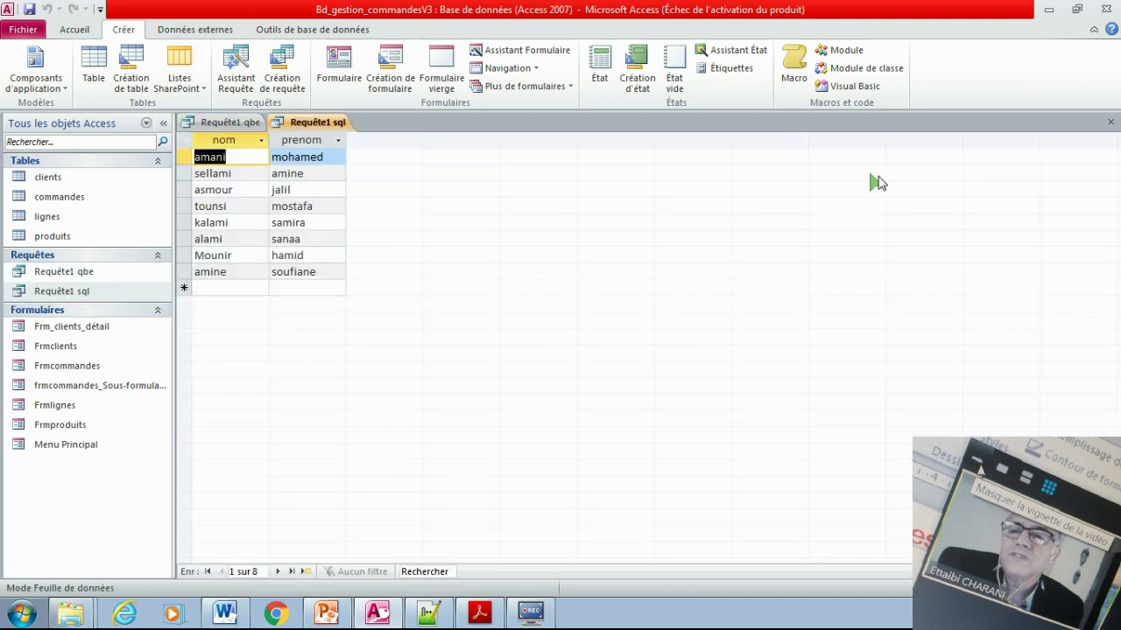
click(1110, 122)
click(1111, 121)
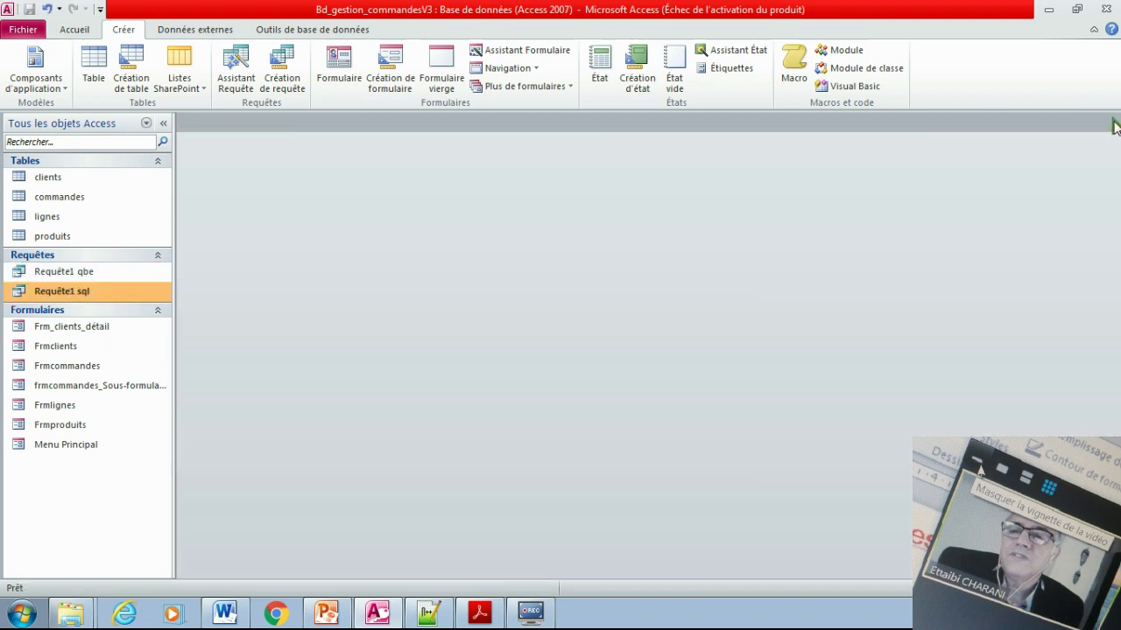
click(68, 274)
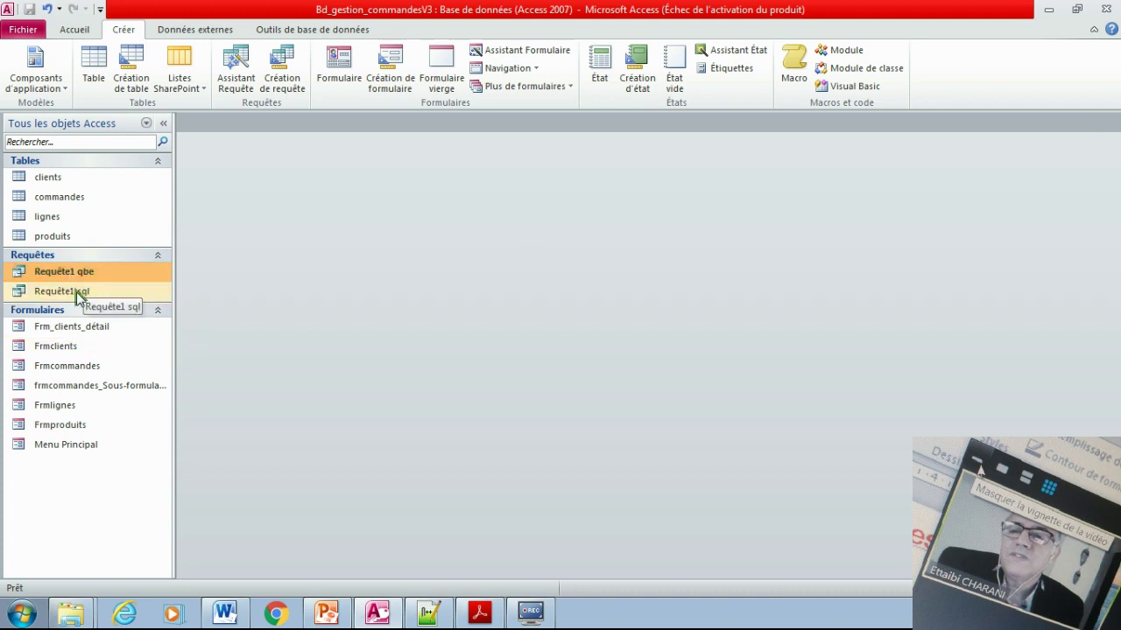
double_click(77, 293)
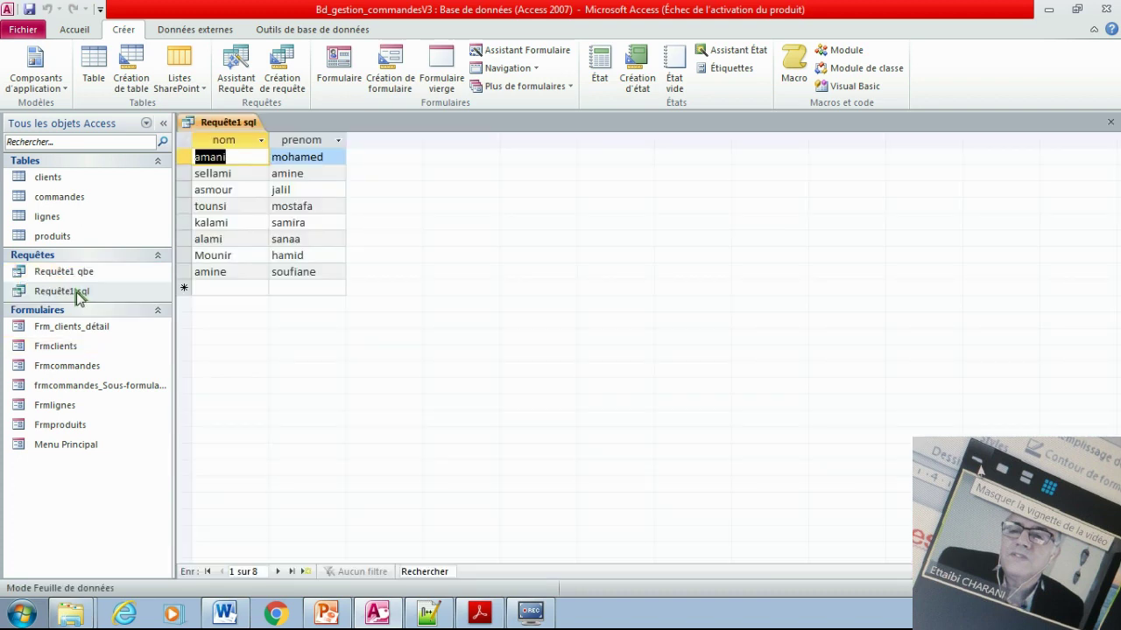
key(Delete)
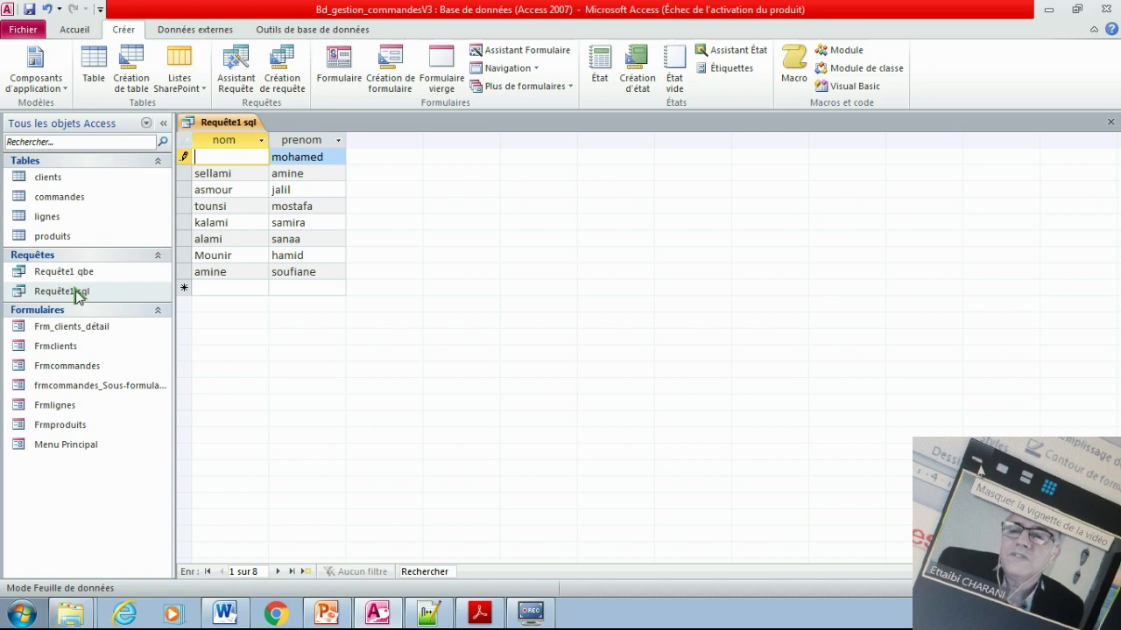
key(Escape)
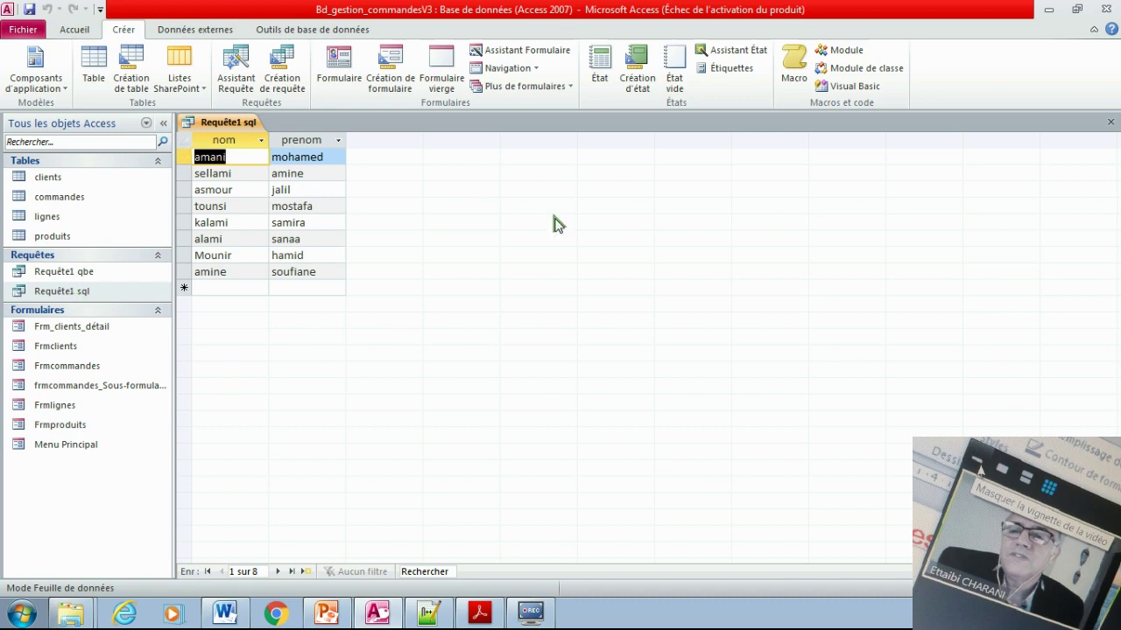
click(1111, 122)
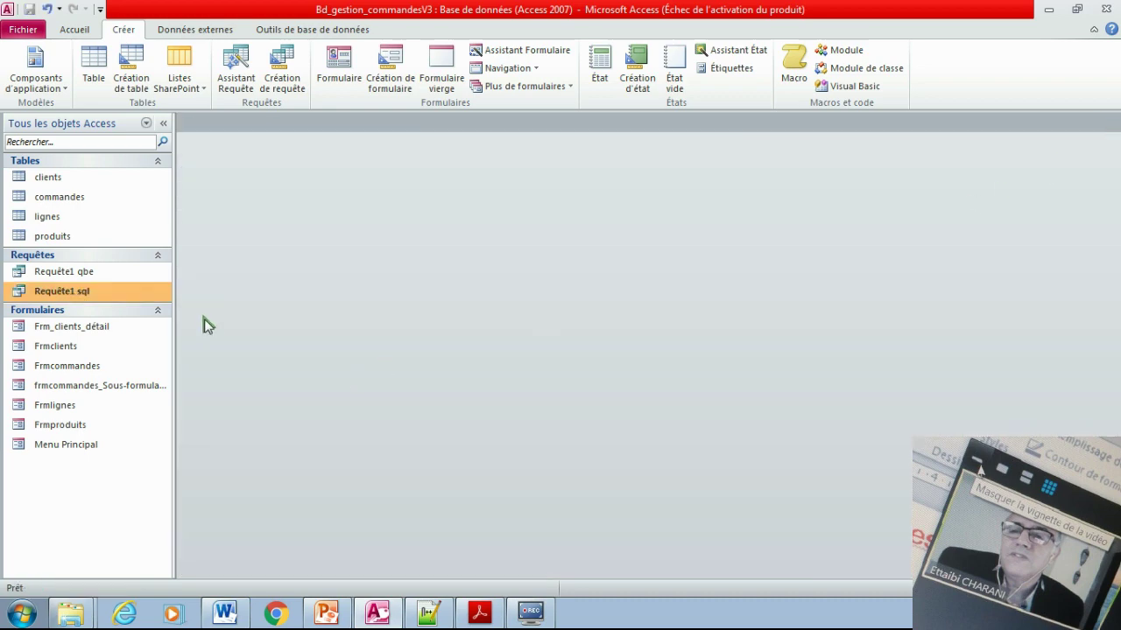
Delete the saved query Requête1 sql from the database.
key(Delete)
key(Return)
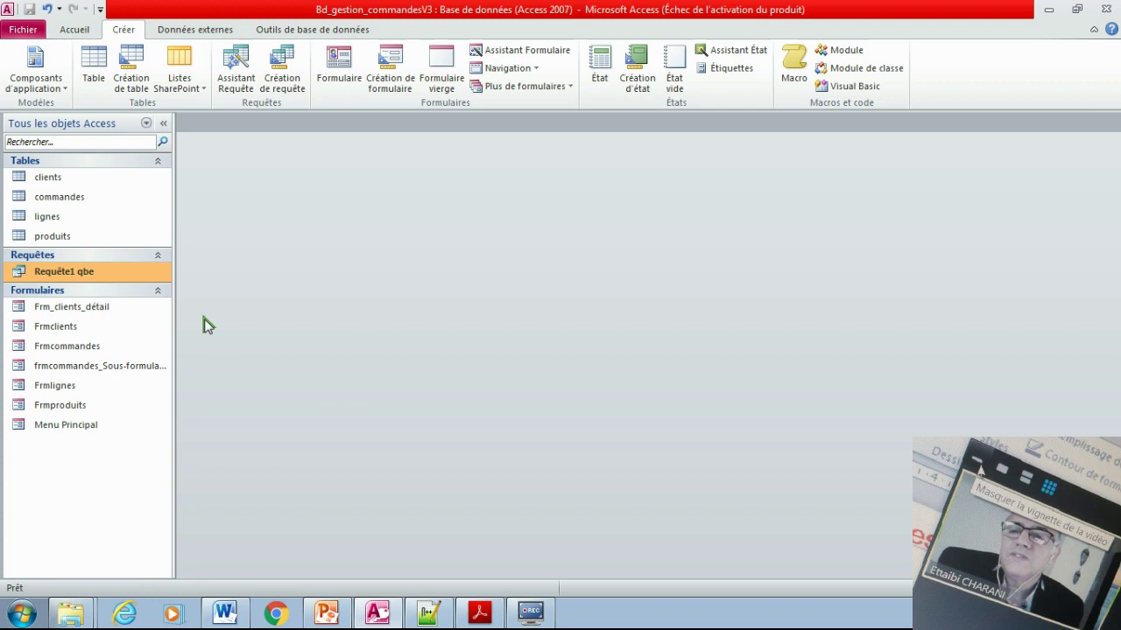
Open Requête1 qbe in design view and switch it to SQL mode to examine the generated SELECT statement.
right_click(104, 277)
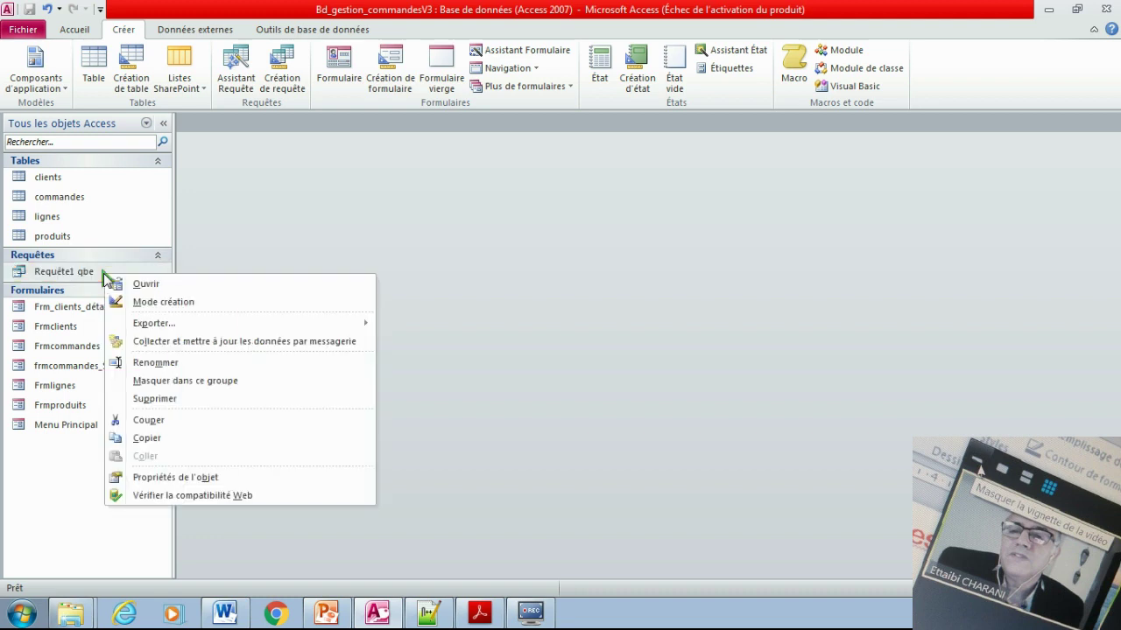
click(175, 303)
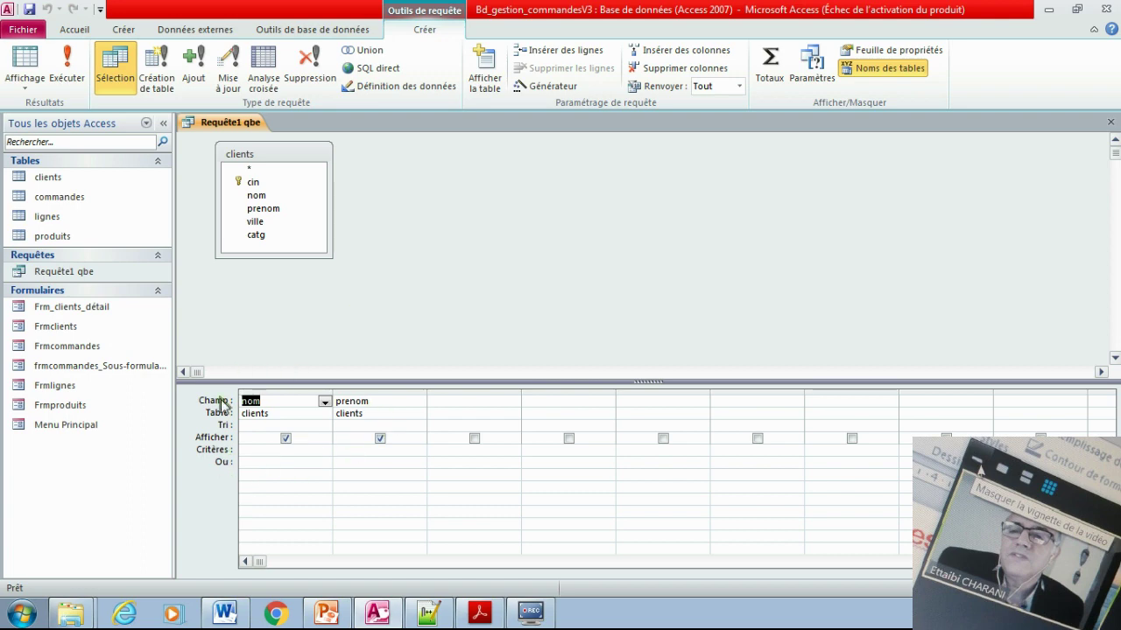
right_click(388, 274)
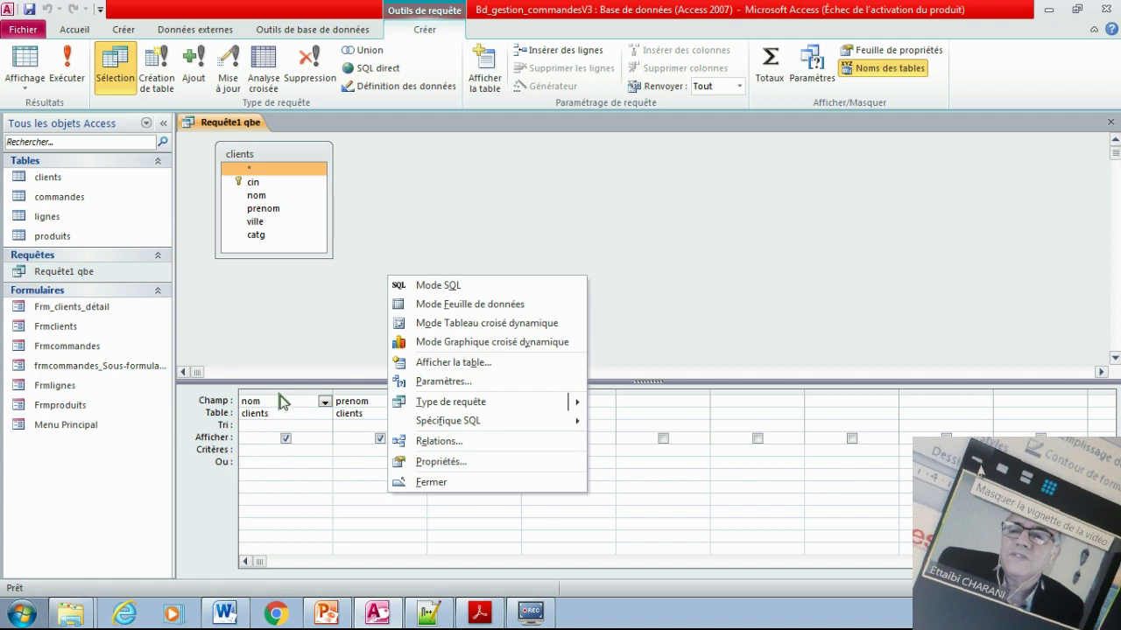
click(444, 285)
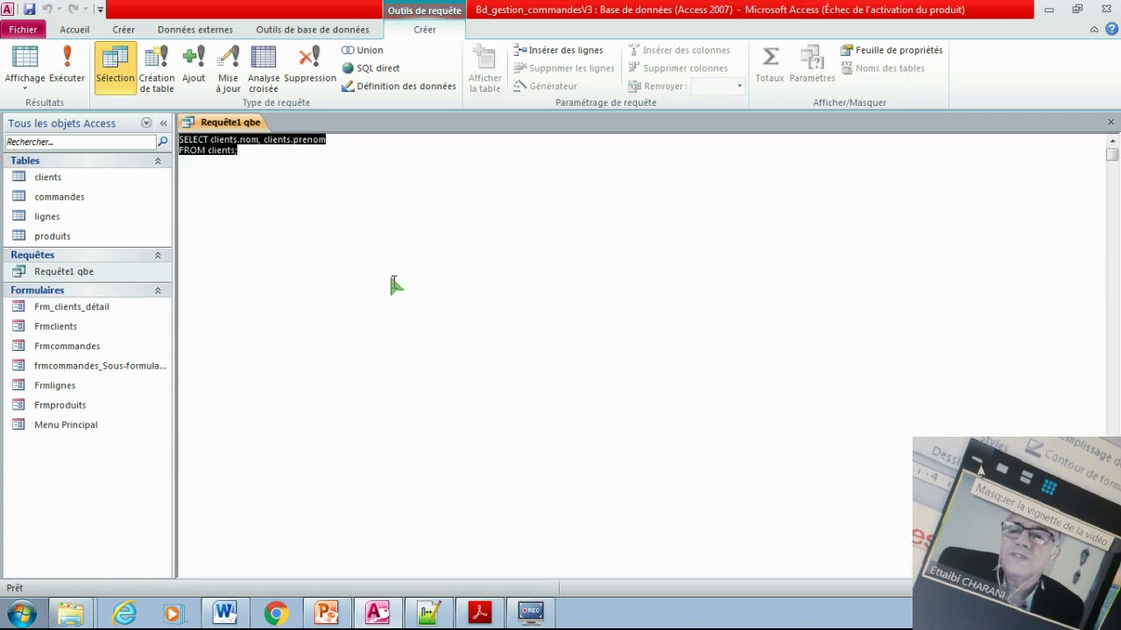
click(243, 158)
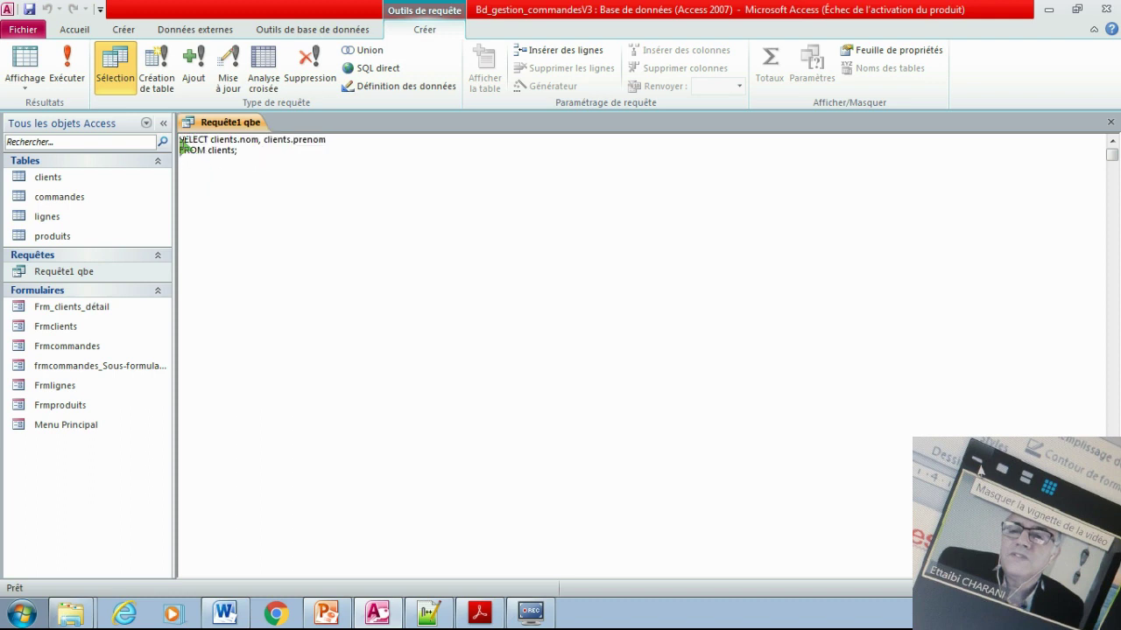
drag(183, 141, 263, 155)
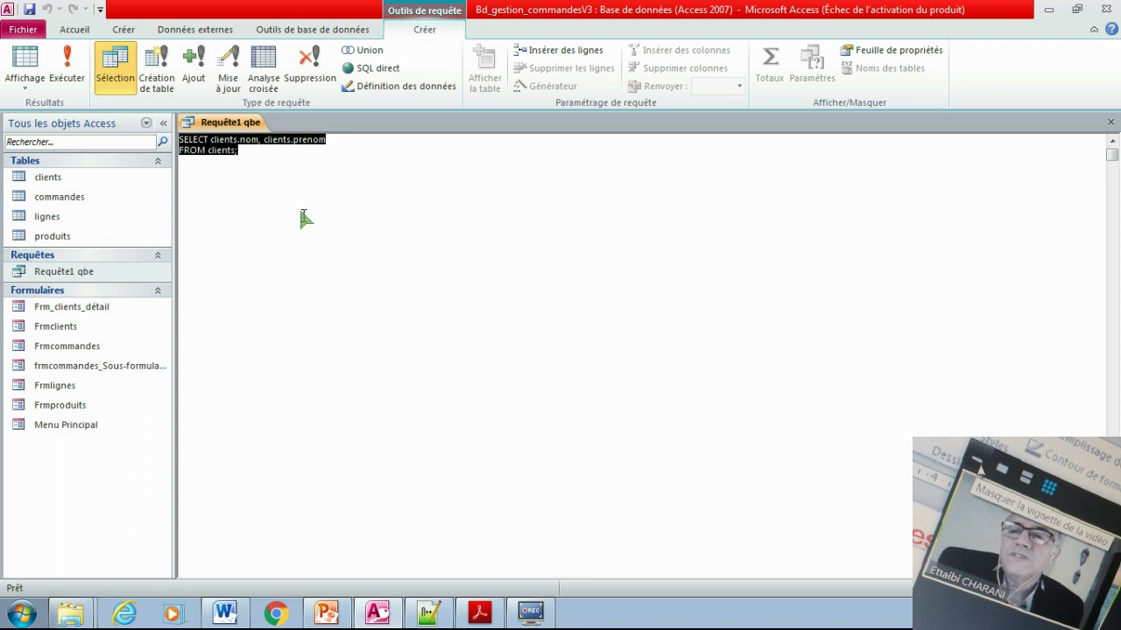
Switch to the Notepad++ notes and review the three SELECT syntaxes and the examples for displaying all fields of clients.
click(433, 617)
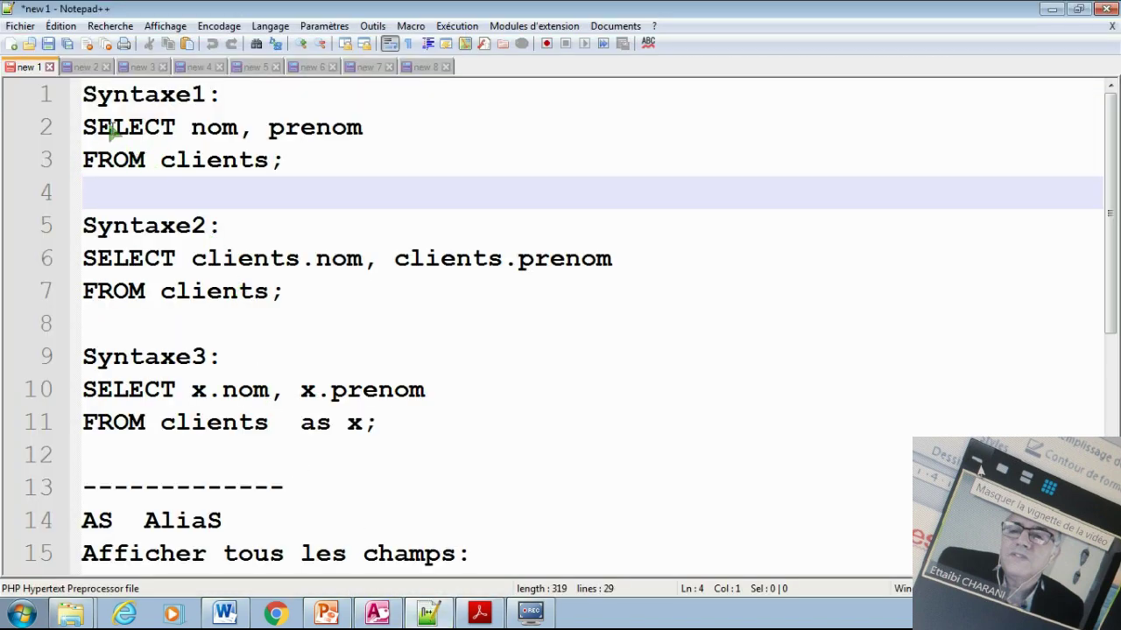
drag(84, 95, 344, 178)
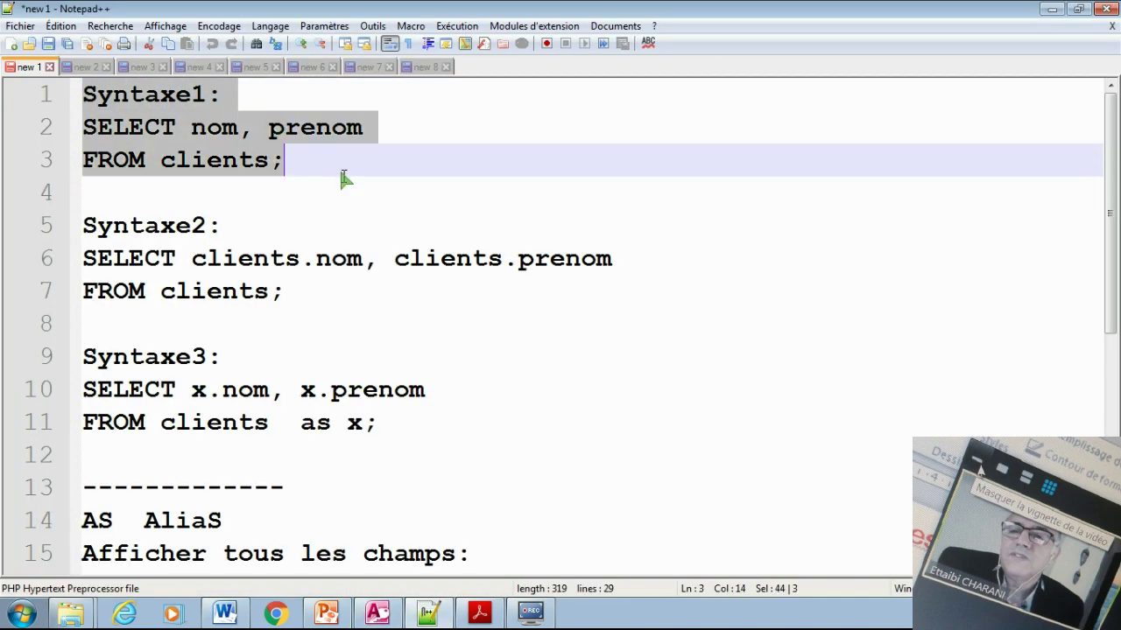
click(175, 159)
click(129, 127)
click(192, 127)
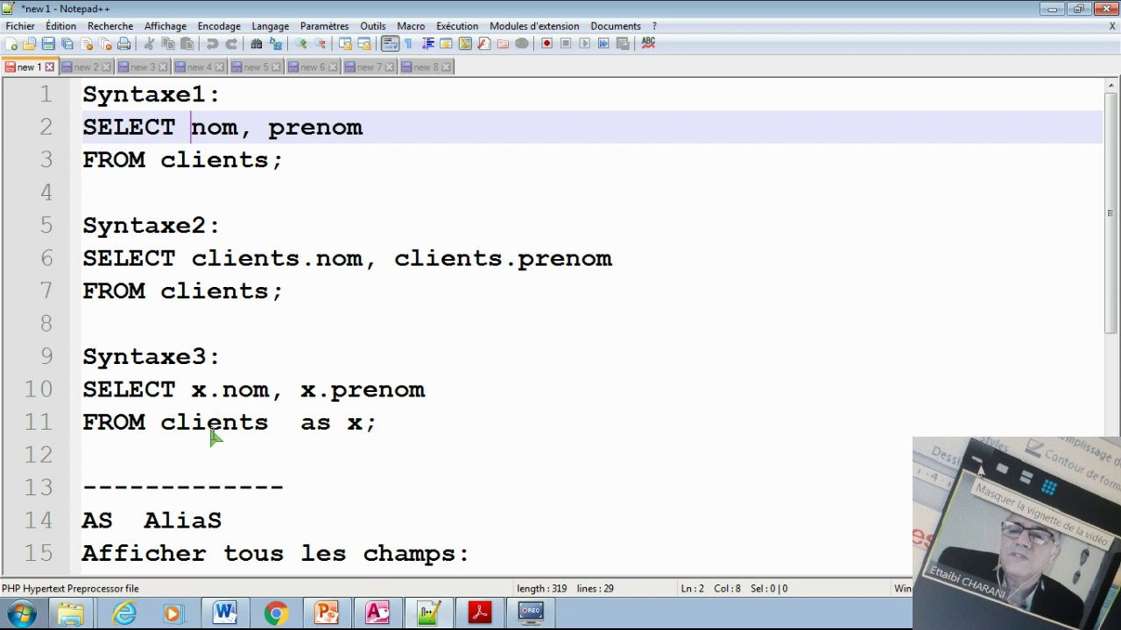
scroll(212, 430, down, 3)
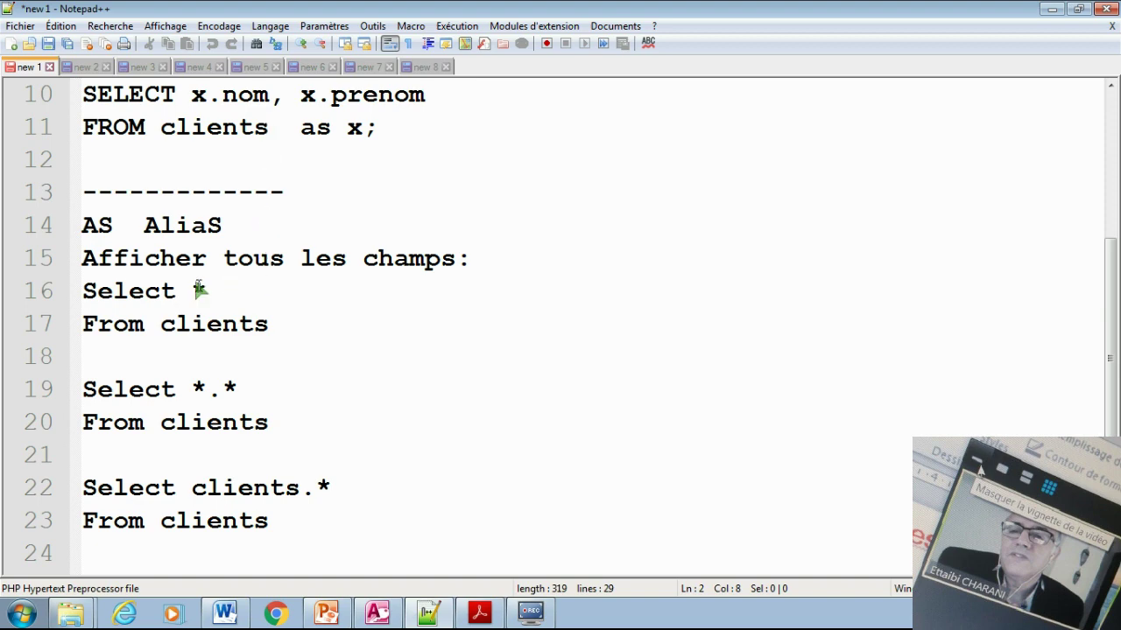
scroll(183, 289, down, 1)
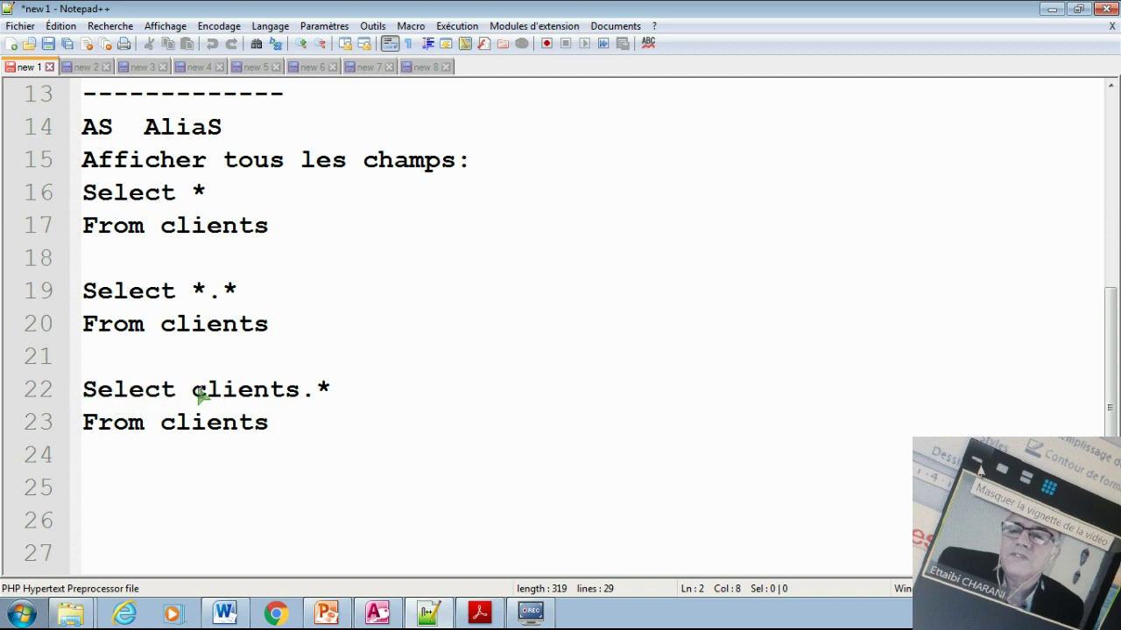
Add a terminating semicolon to each of the three "From clients" lines in the examples that display all fields.
click(281, 427)
text(;)
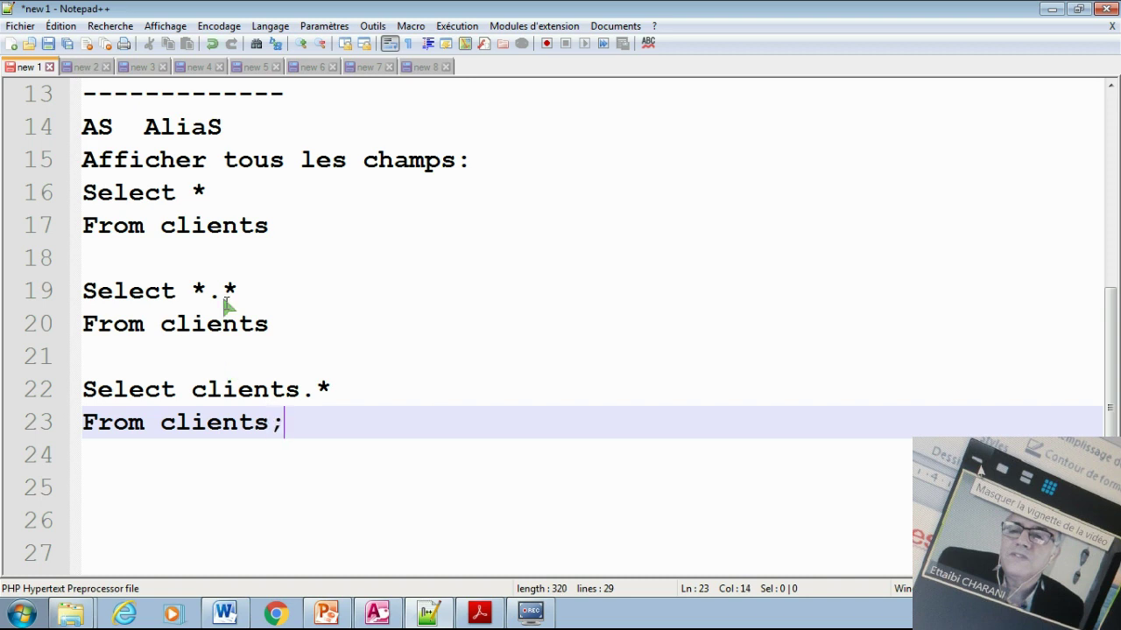
click(279, 325)
text(;)
click(269, 230)
text(;)
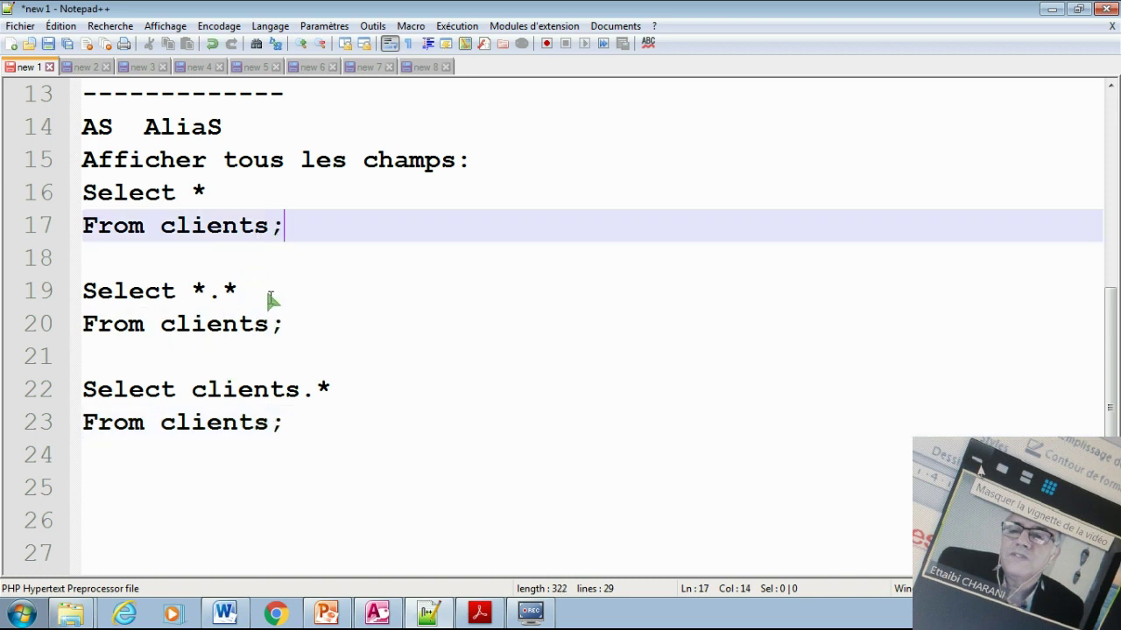
scroll(270, 299, up, 1)
scroll(270, 300, up, 3)
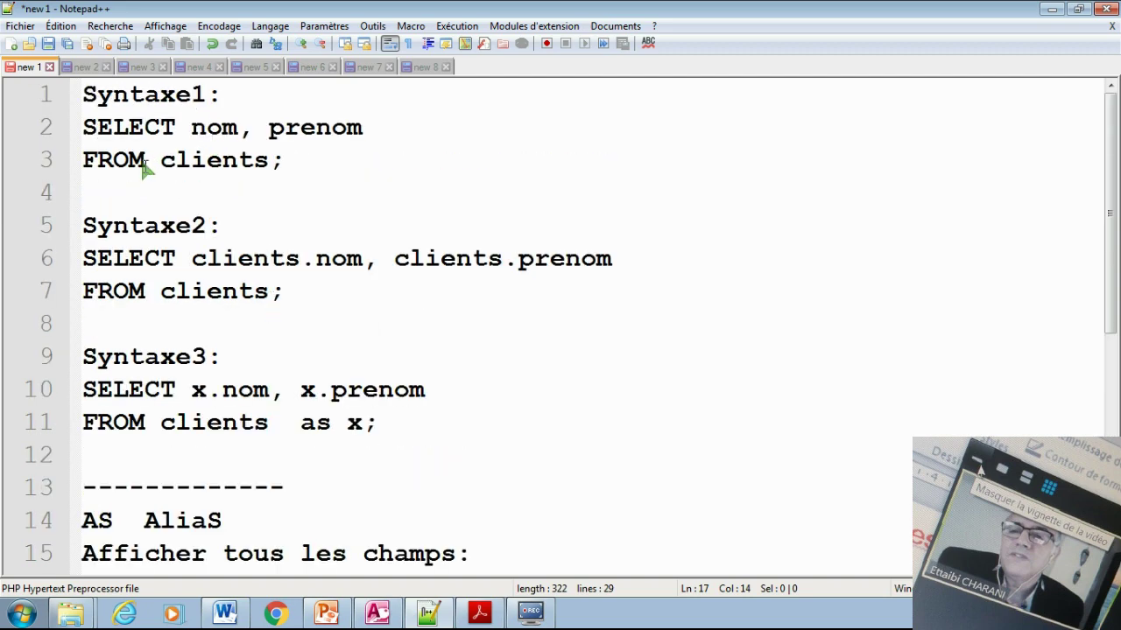
Review the QBE and SQL solutions of question 1 in the Word document, and read question 2 in the PDF of TP2.
click(224, 612)
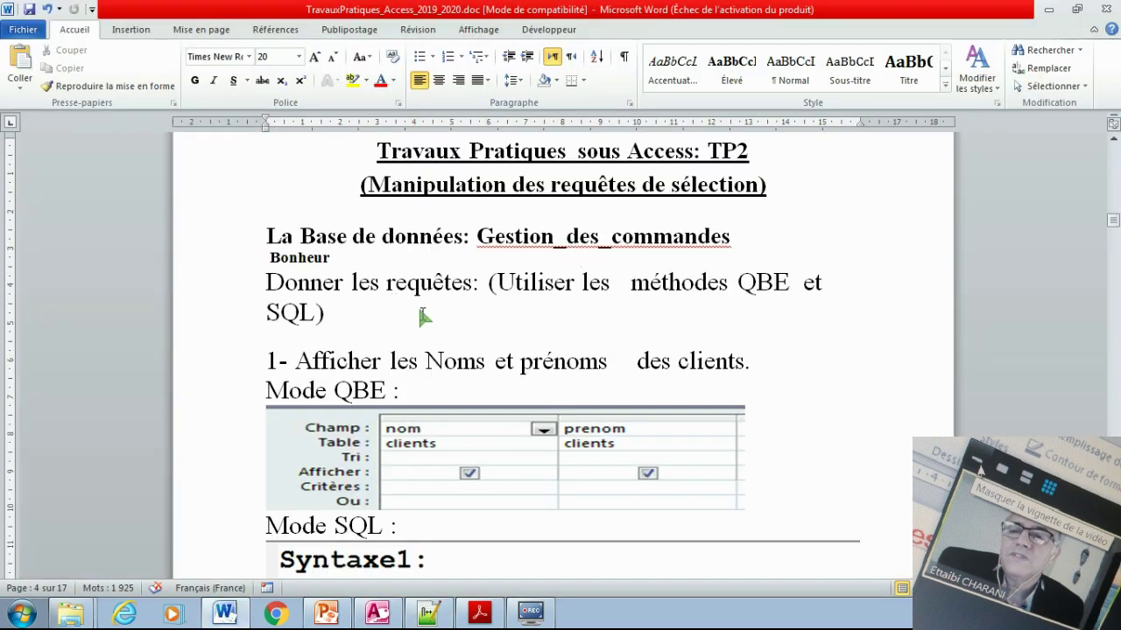
scroll(423, 314, down, 2)
scroll(420, 314, down, 1)
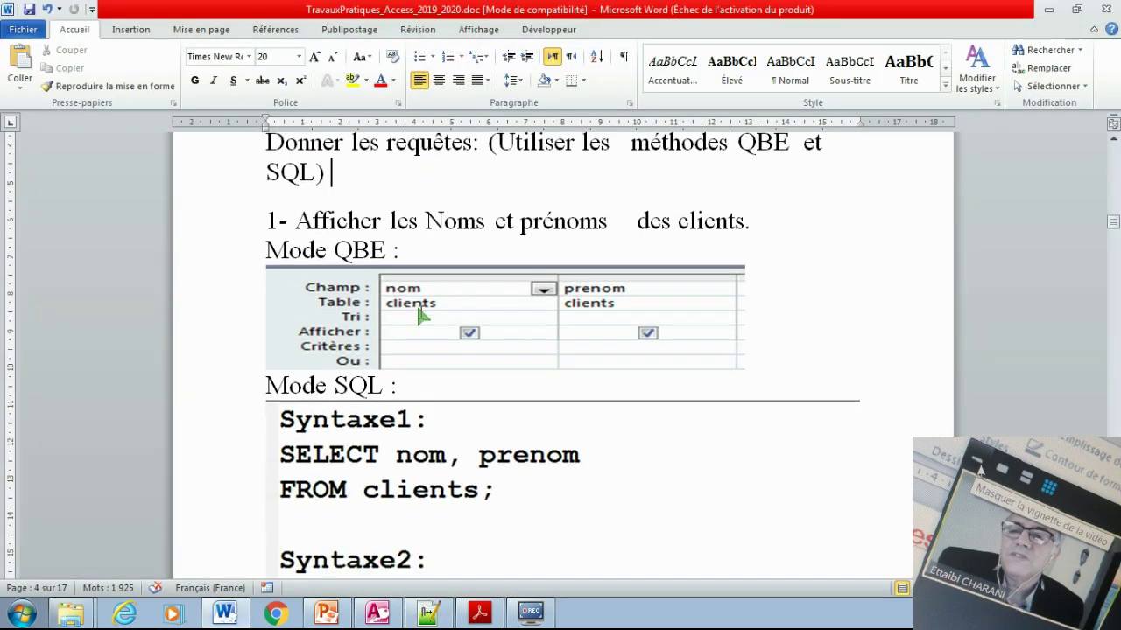
scroll(420, 315, down, 2)
scroll(347, 250, up, 1)
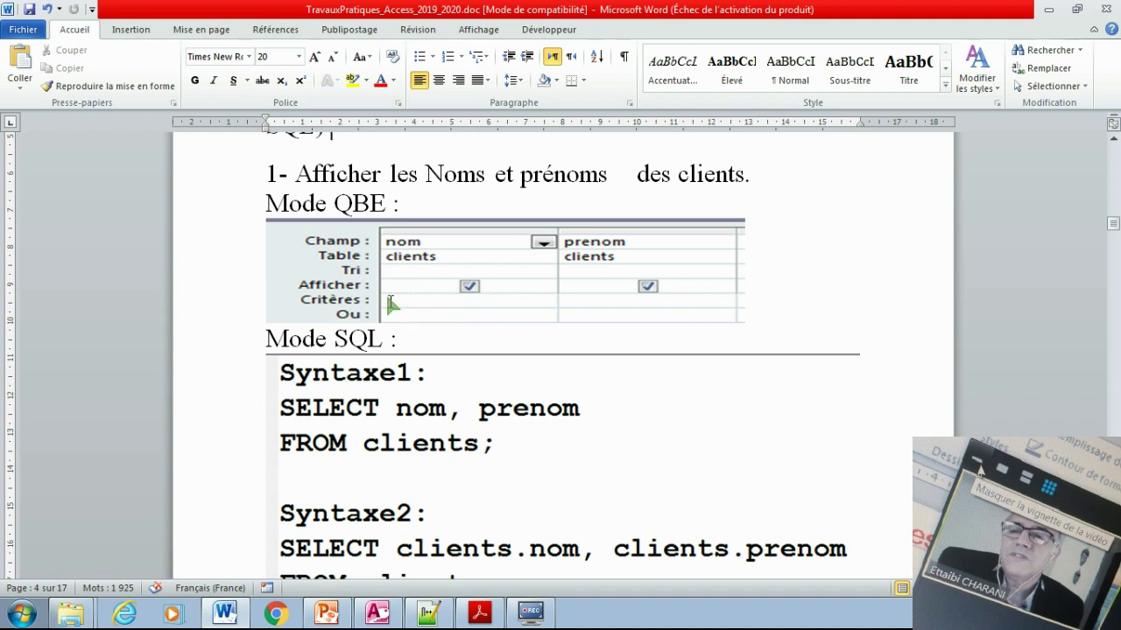
scroll(433, 334, down, 2)
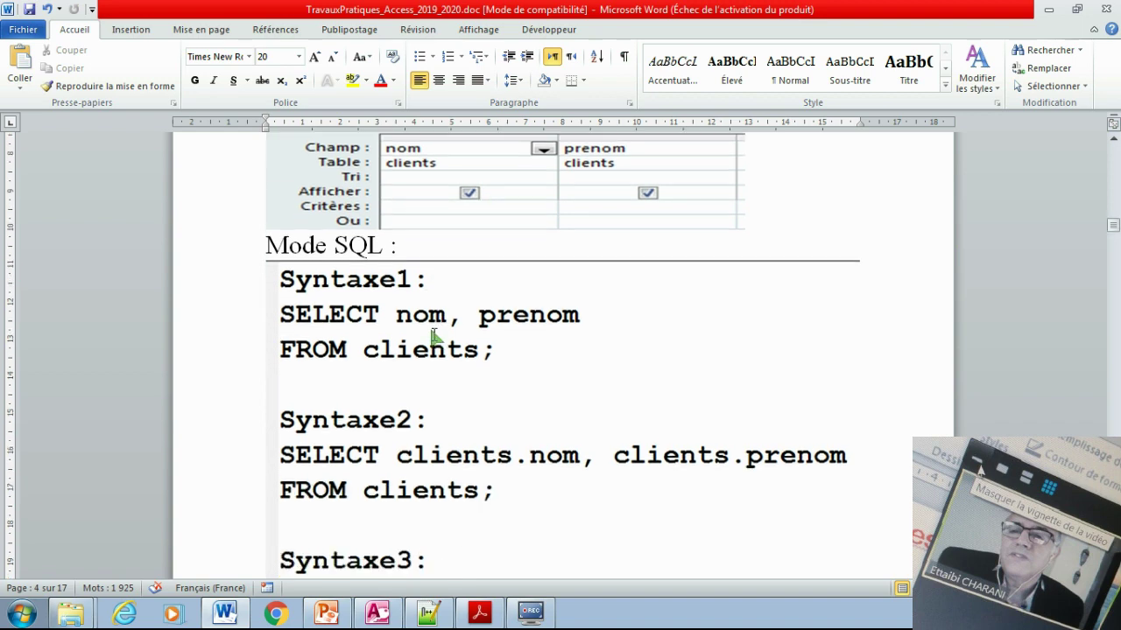
scroll(433, 331, down, 1)
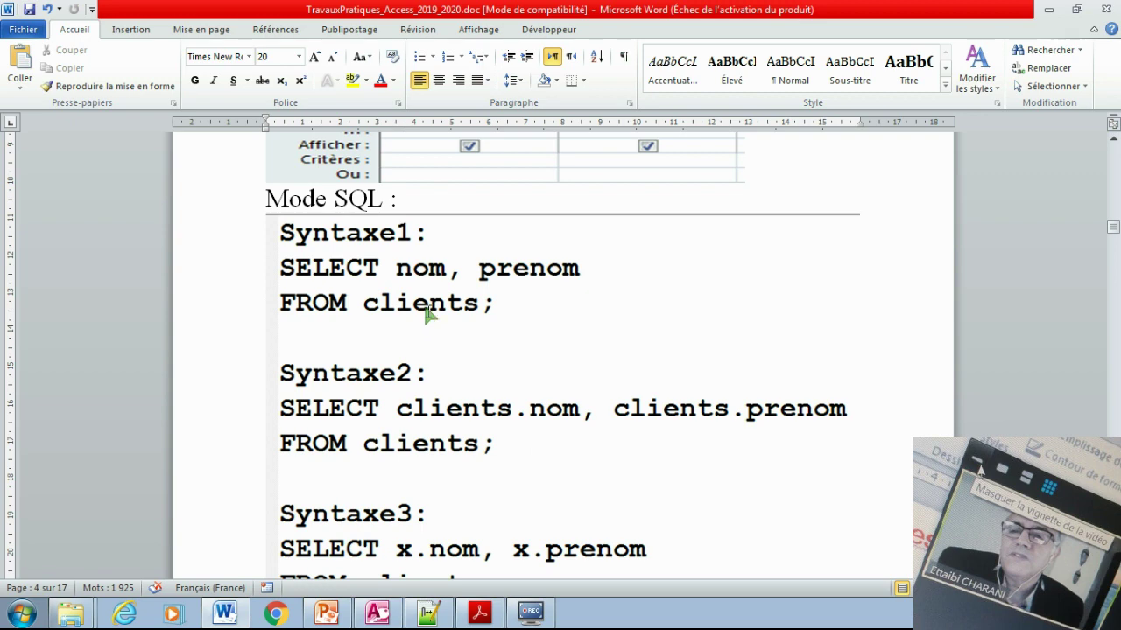
scroll(426, 304, down, 2)
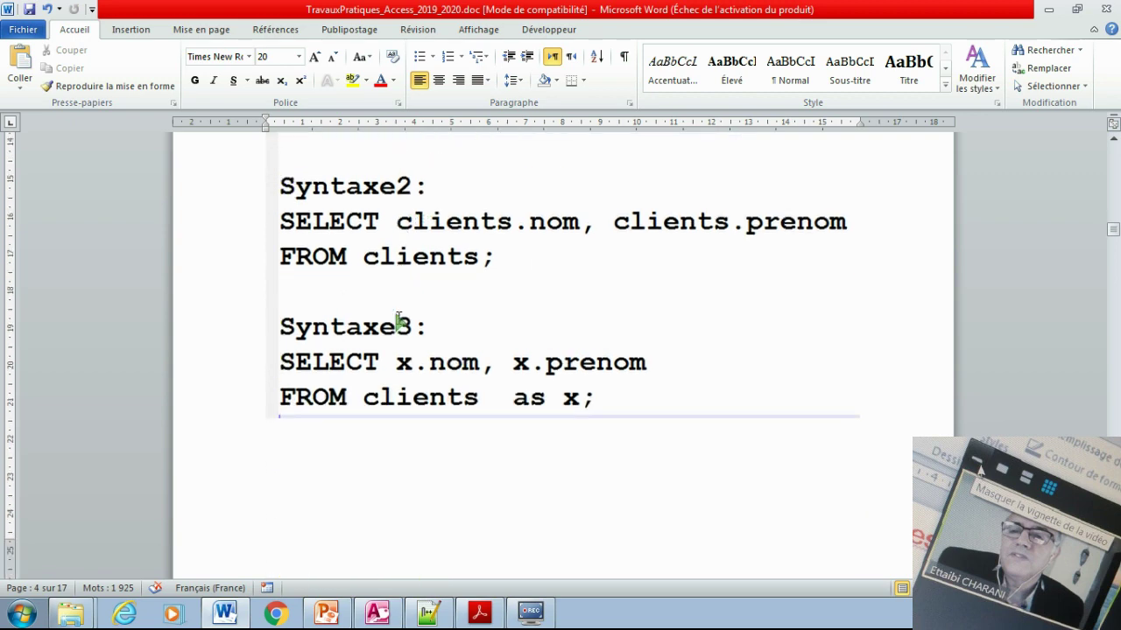
scroll(403, 310, down, 2)
scroll(400, 322, down, 2)
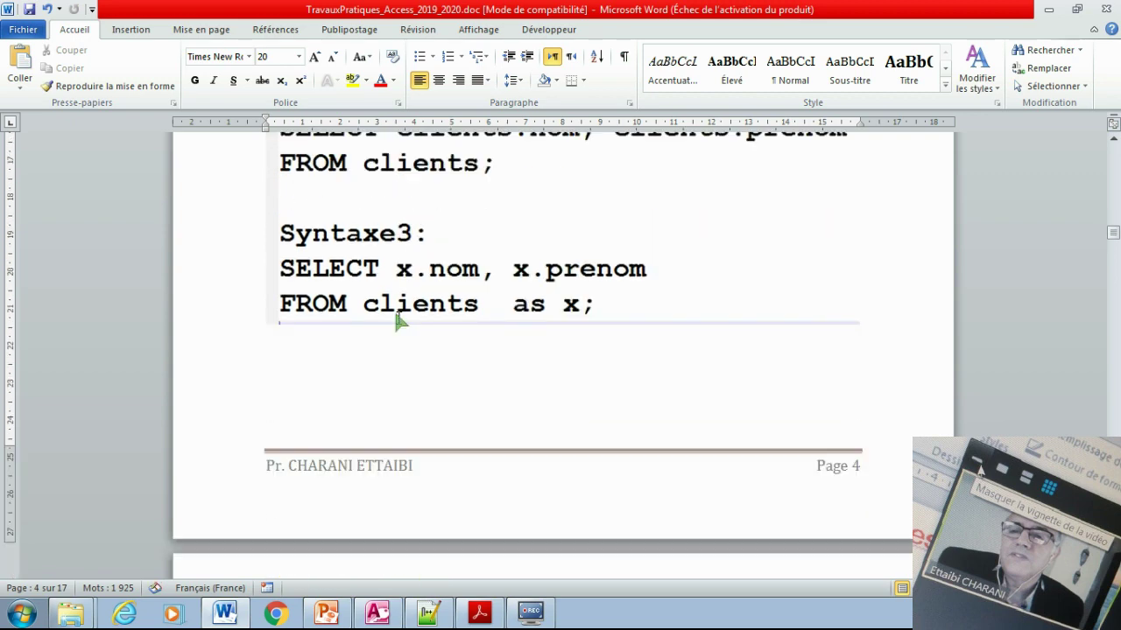
scroll(398, 322, down, 3)
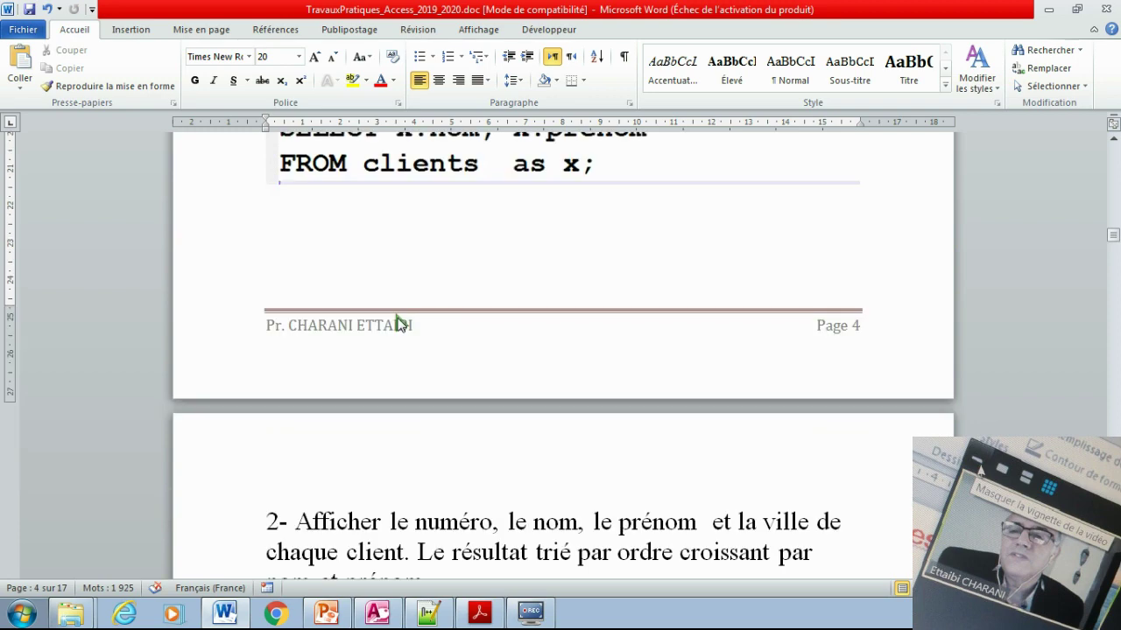
click(479, 613)
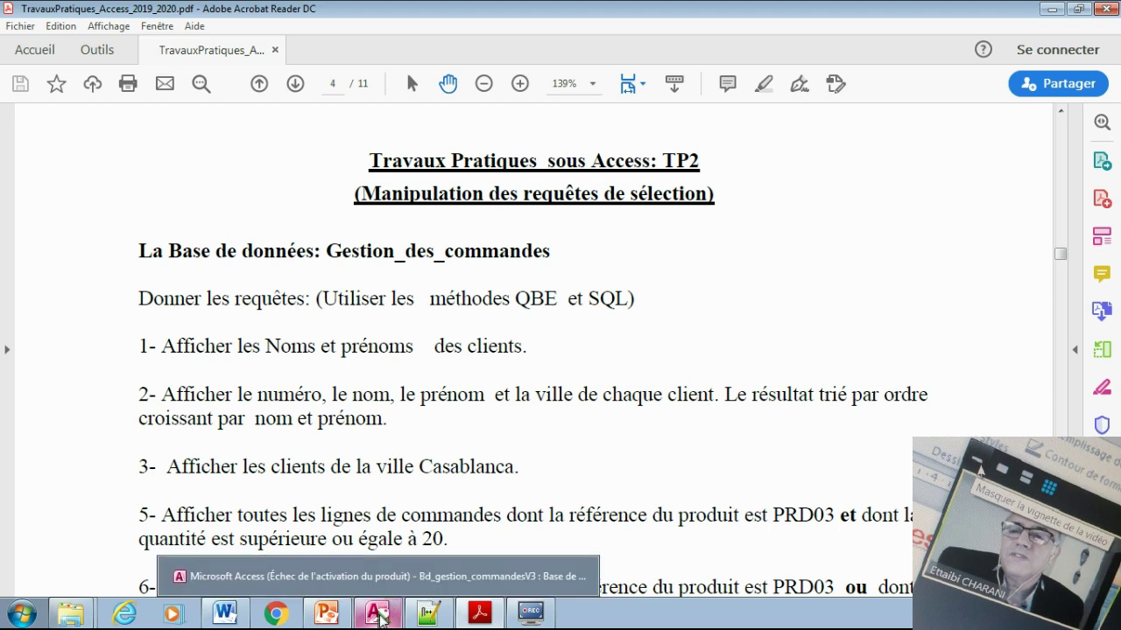
Return to Access, close Requête1 qbe, and create a new design-view query based on the clients table.
click(379, 615)
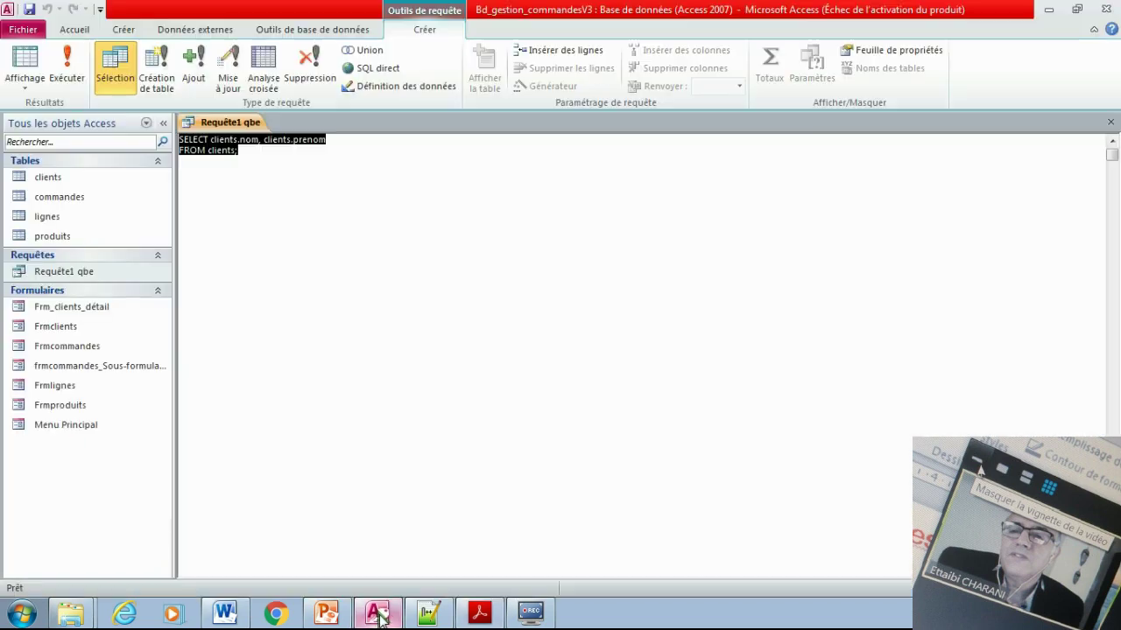
click(1110, 126)
click(267, 90)
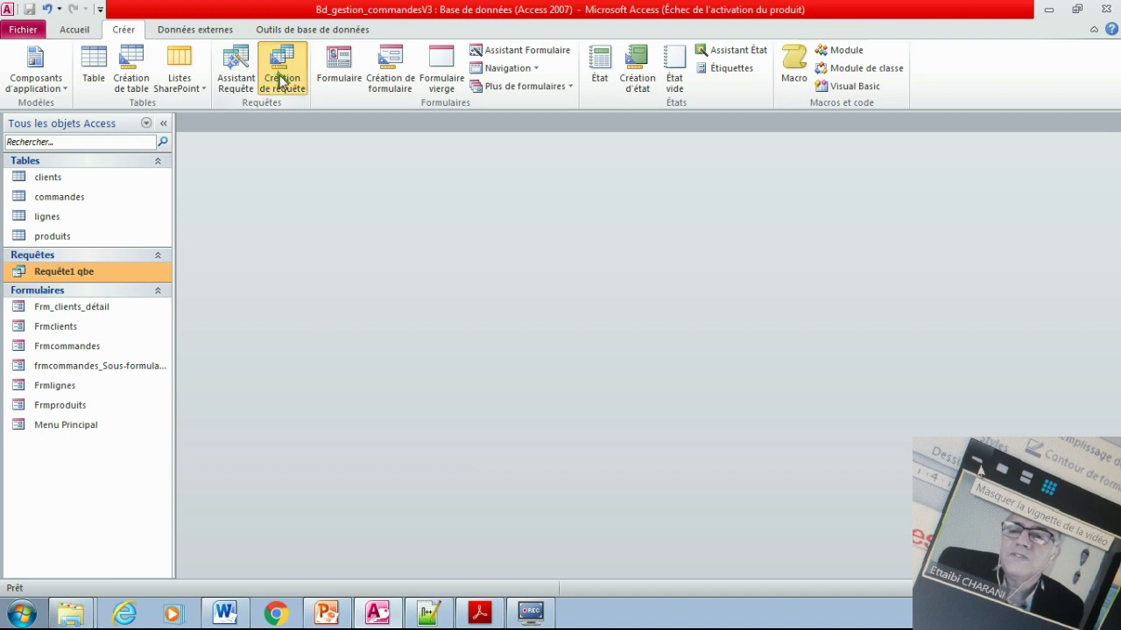
double_click(467, 367)
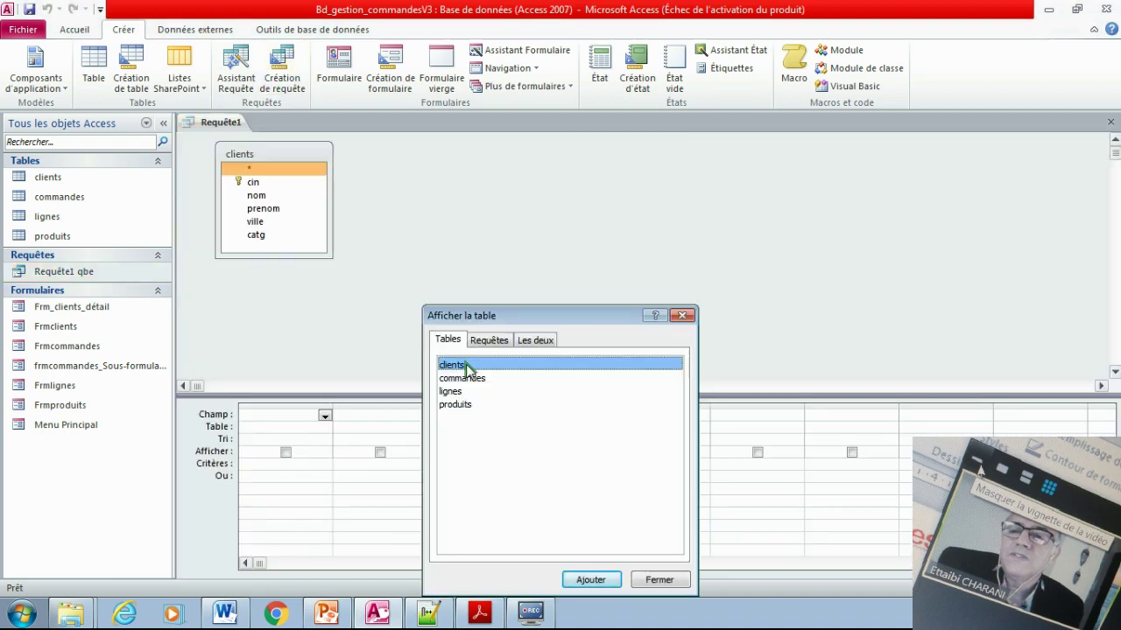
click(652, 579)
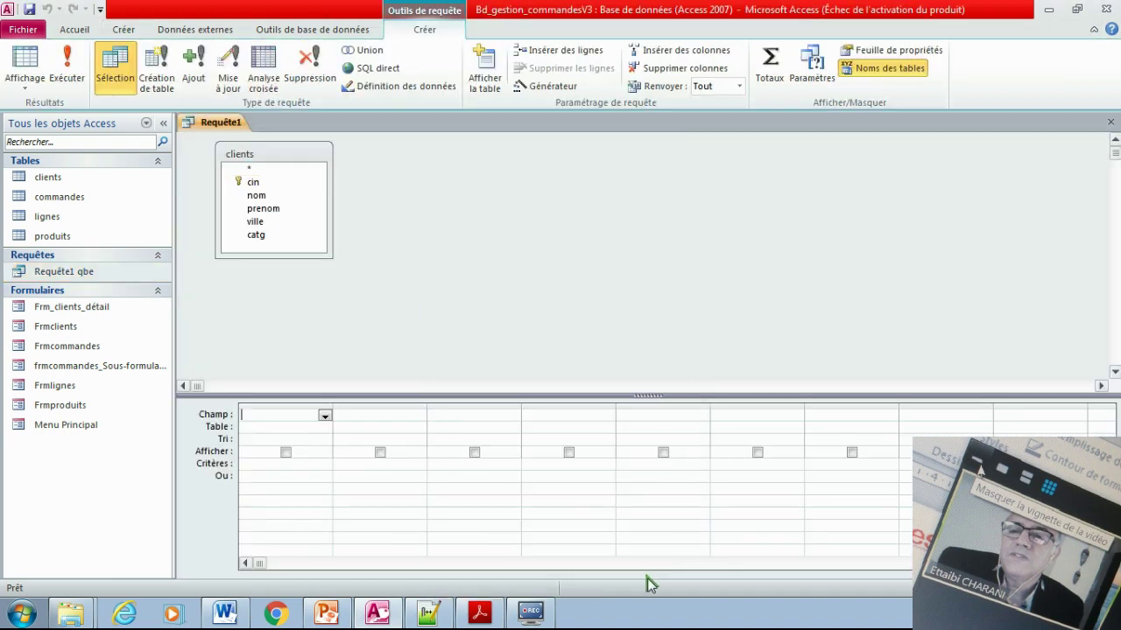
Add the fields cin, nom, prenom and ville from clients to the first four columns of the query grid.
click(324, 415)
click(295, 439)
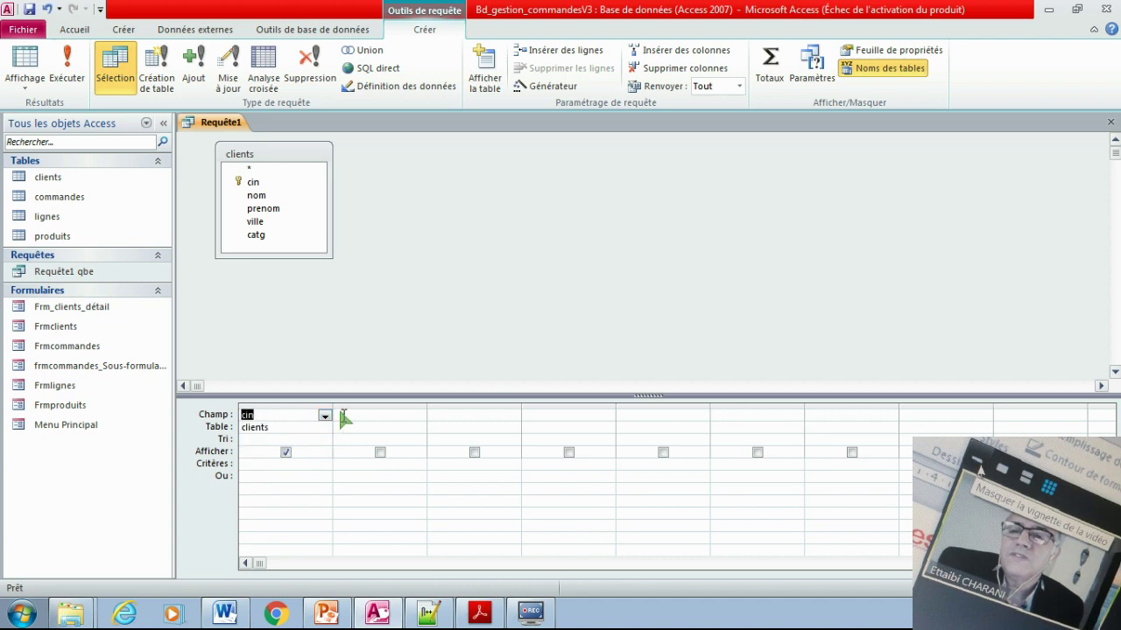
click(350, 415)
click(419, 415)
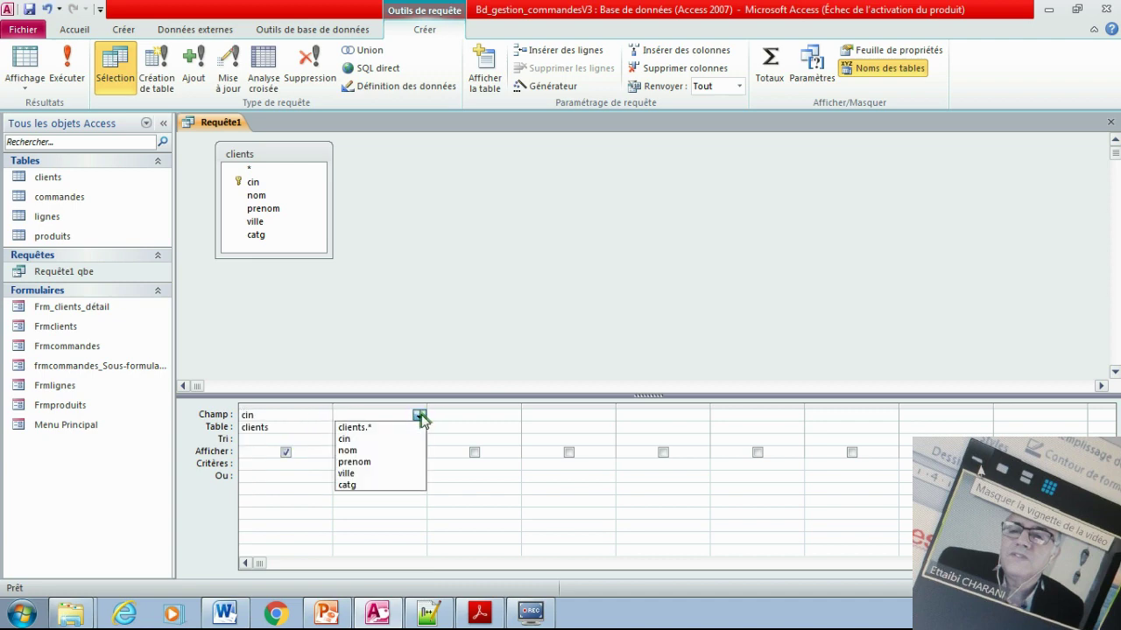
click(388, 450)
click(475, 415)
click(514, 417)
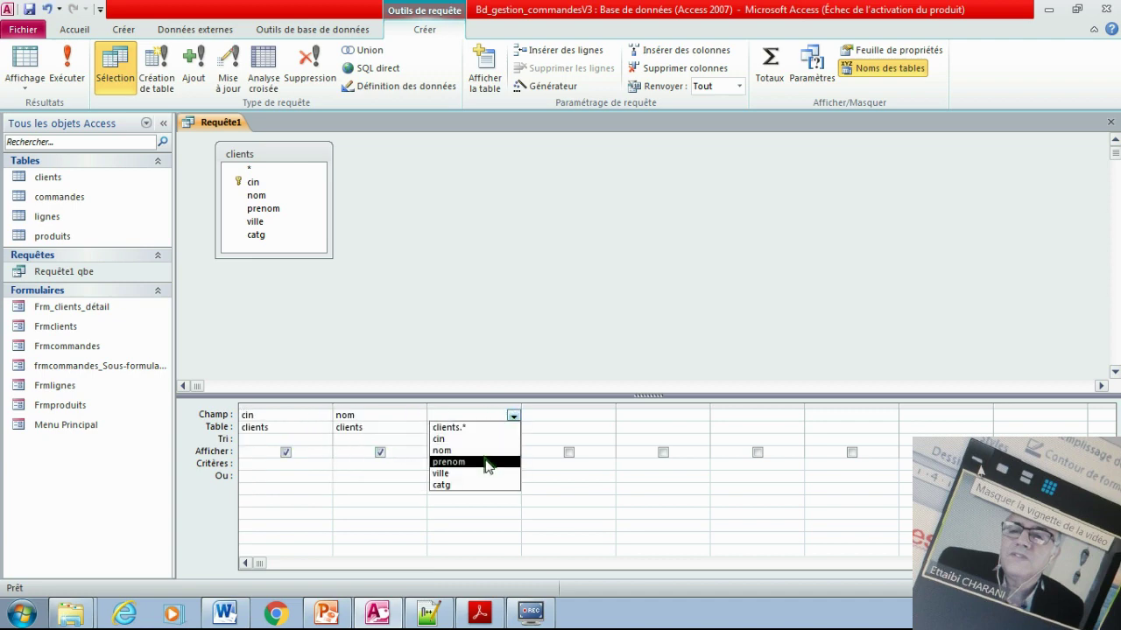
click(484, 461)
click(561, 415)
click(606, 416)
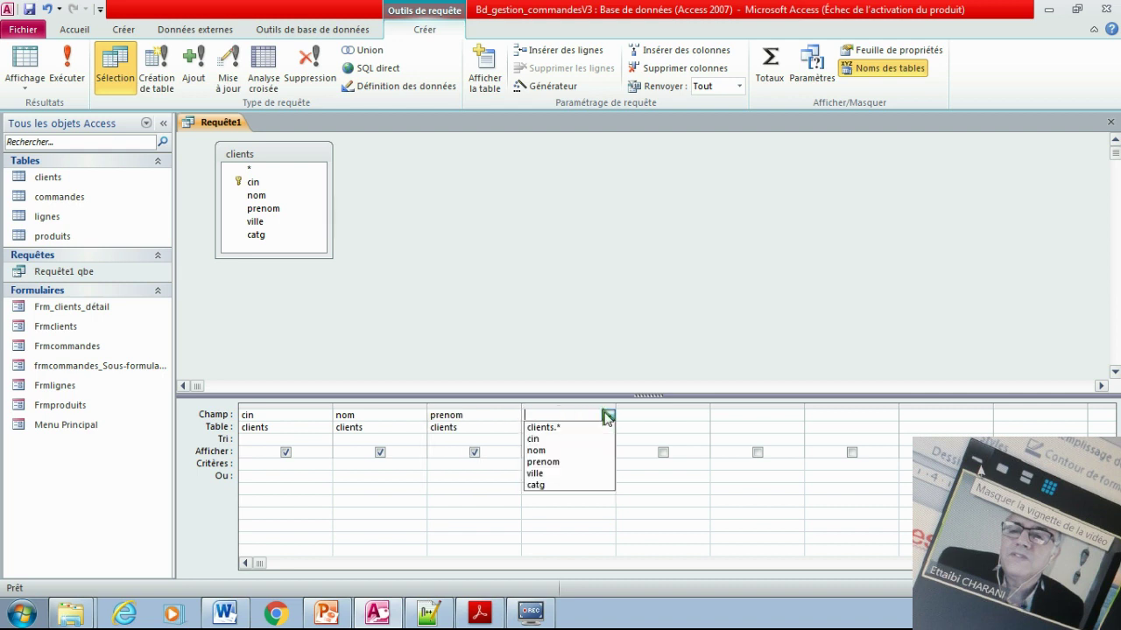
click(576, 473)
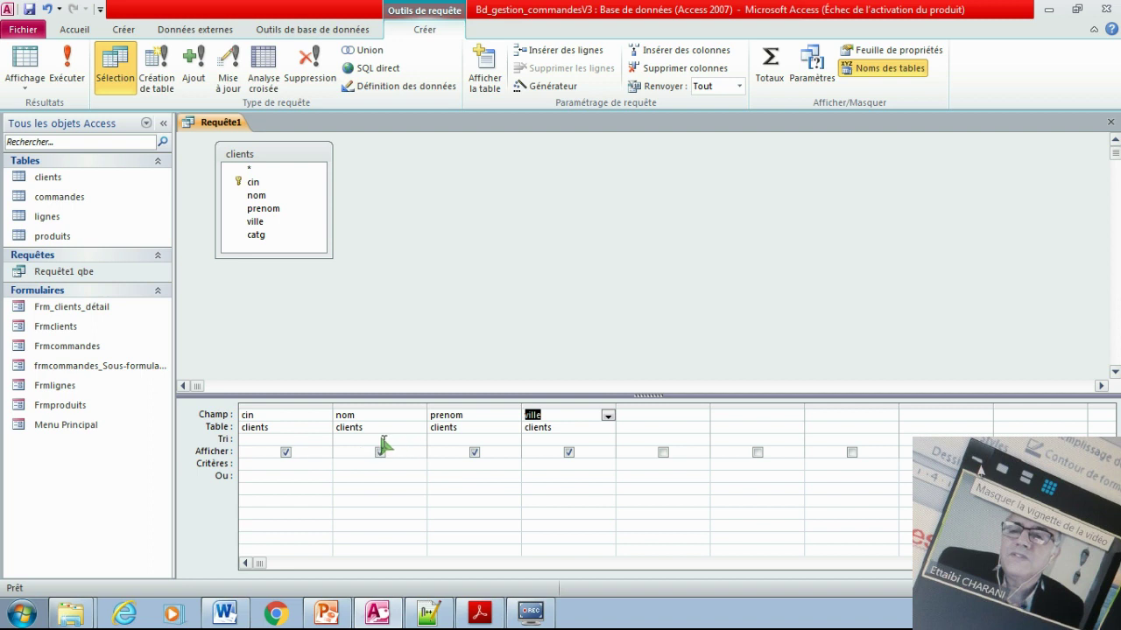
Set an ascending (Croissant) sort on the nom and prenom columns of the query grid.
click(414, 439)
click(416, 440)
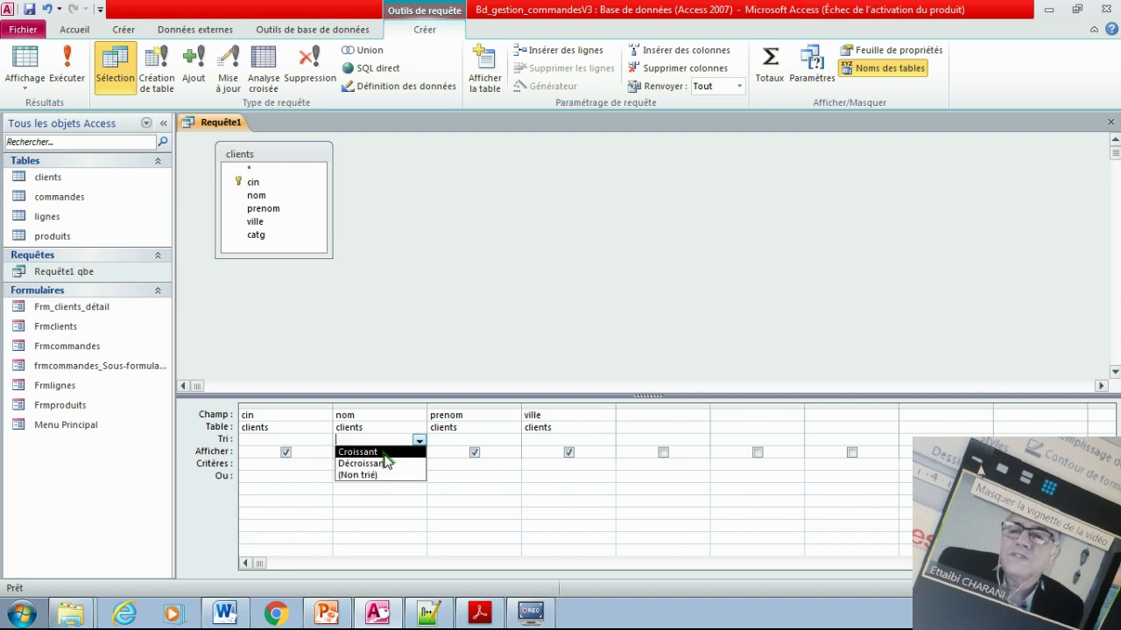
click(385, 451)
click(498, 439)
click(513, 441)
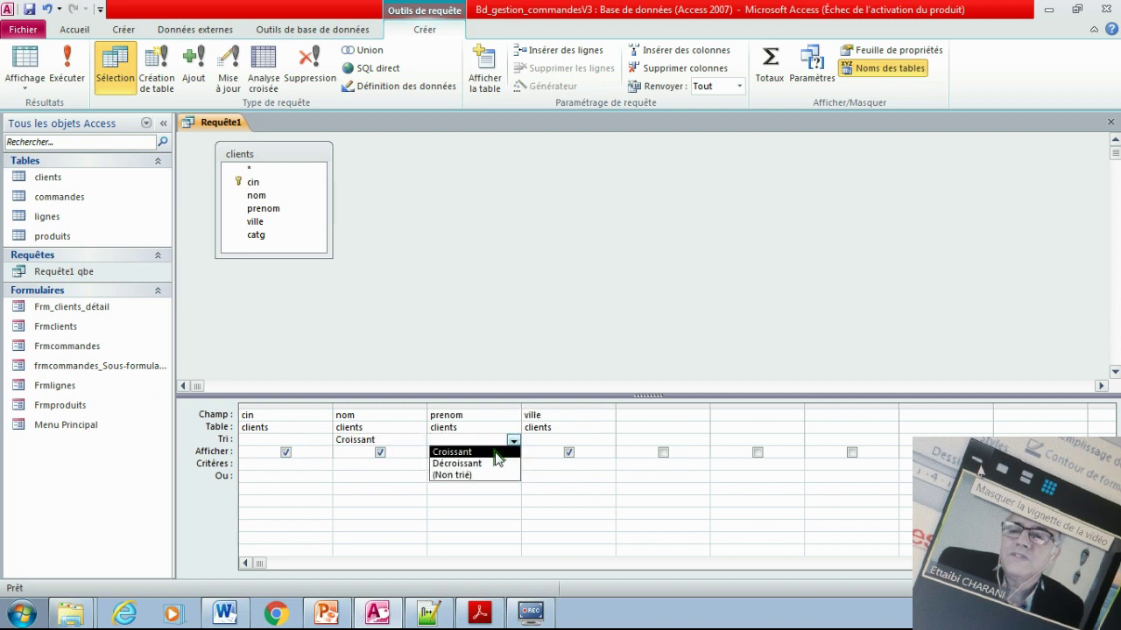
click(473, 451)
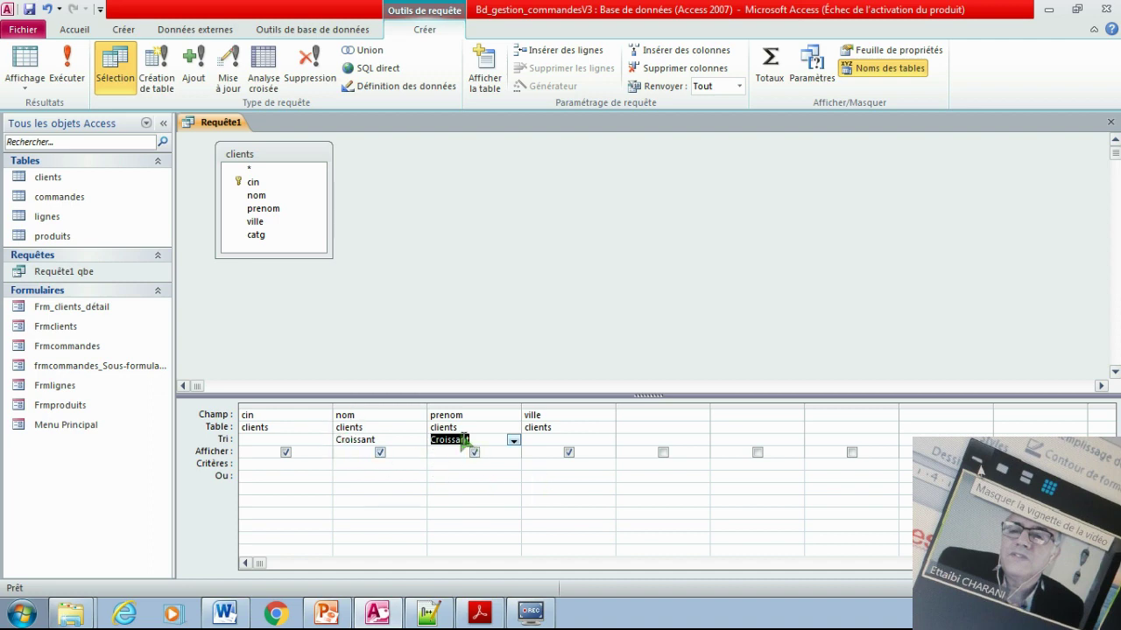
click(493, 512)
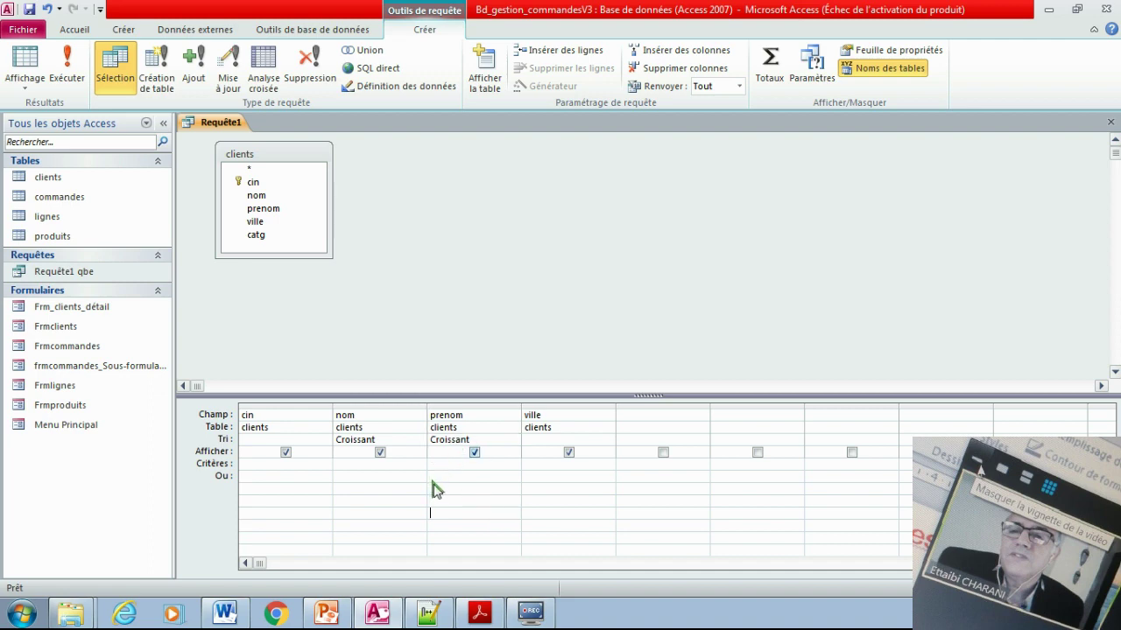
click(435, 506)
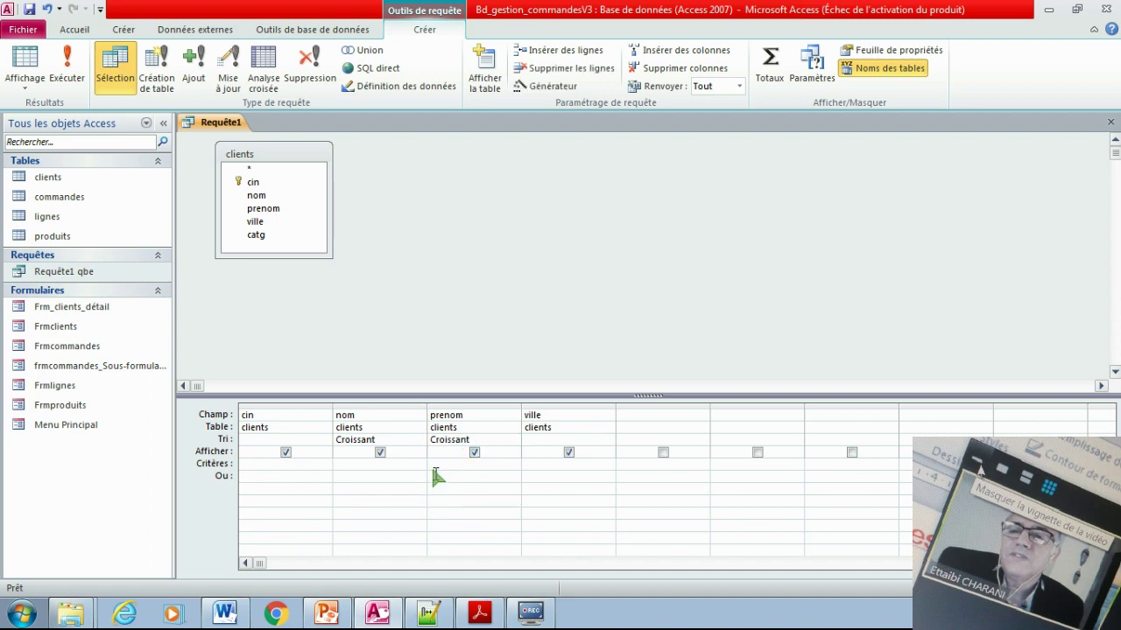
Close the query design and save the query under the name Requête2.
click(1109, 124)
click(480, 348)
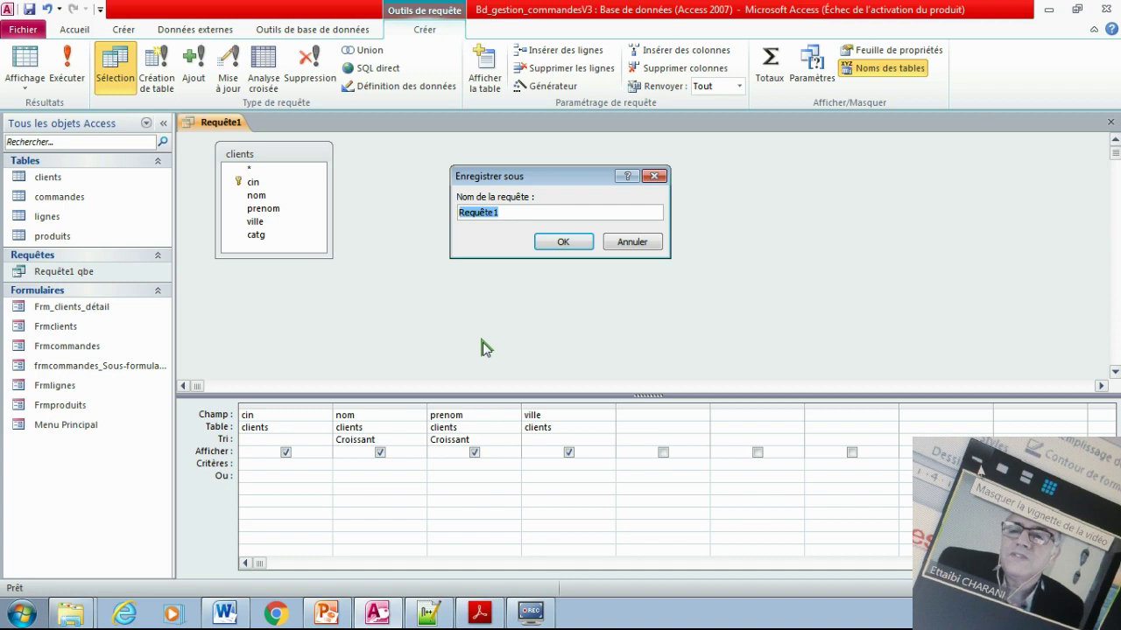
click(514, 215)
click(564, 242)
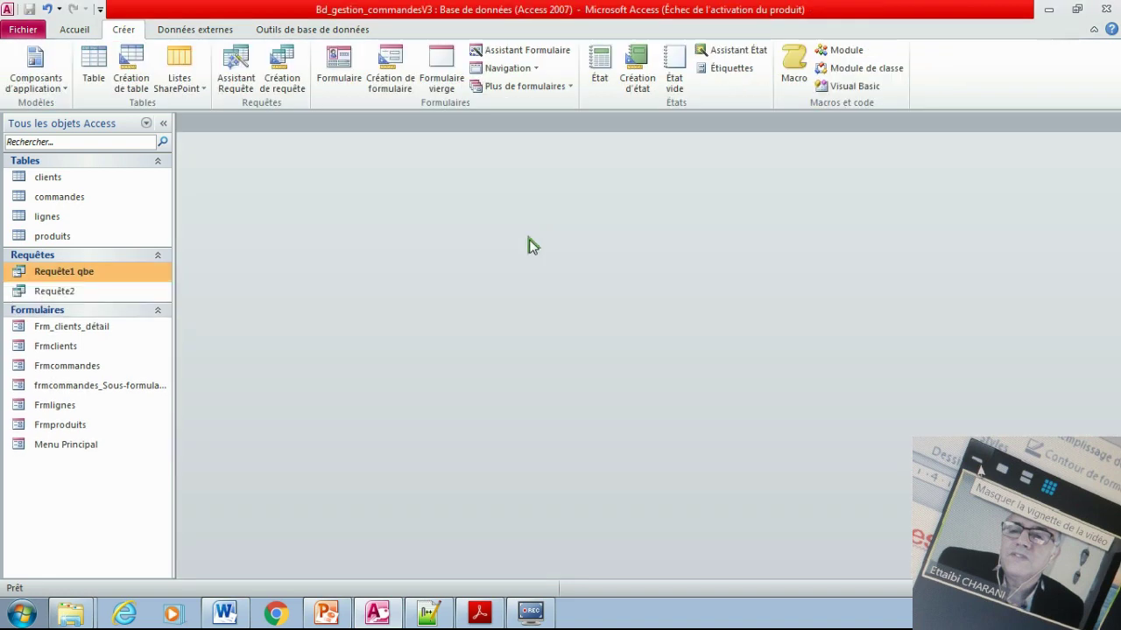
Open Requête2 in datasheet view to check the sorted client list, and close it again.
click(76, 292)
double_click(76, 291)
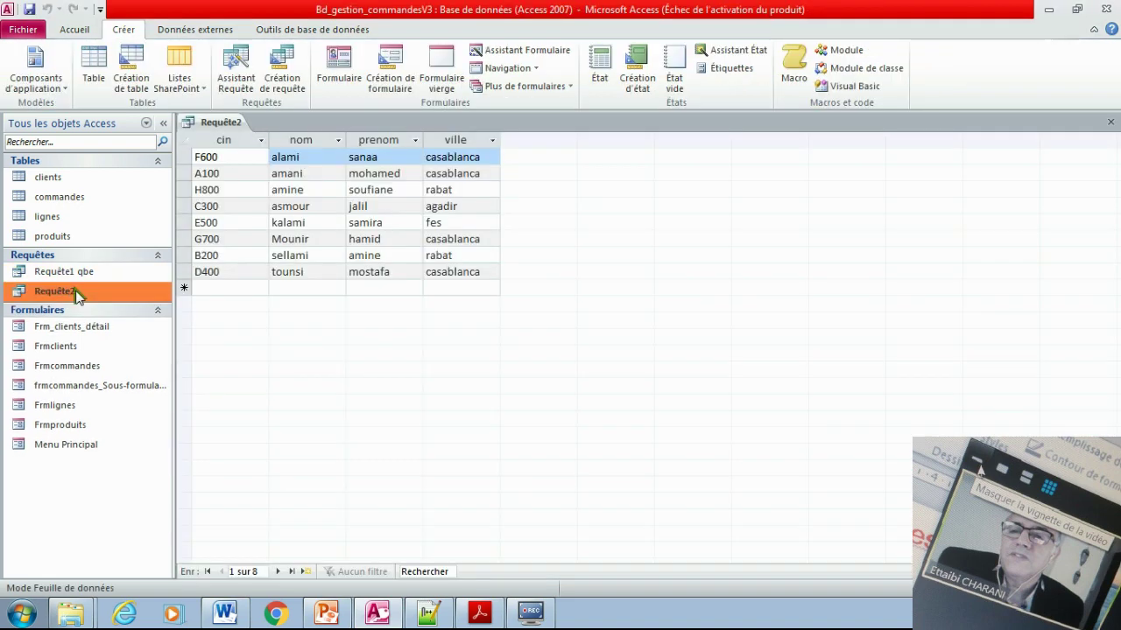
click(1110, 122)
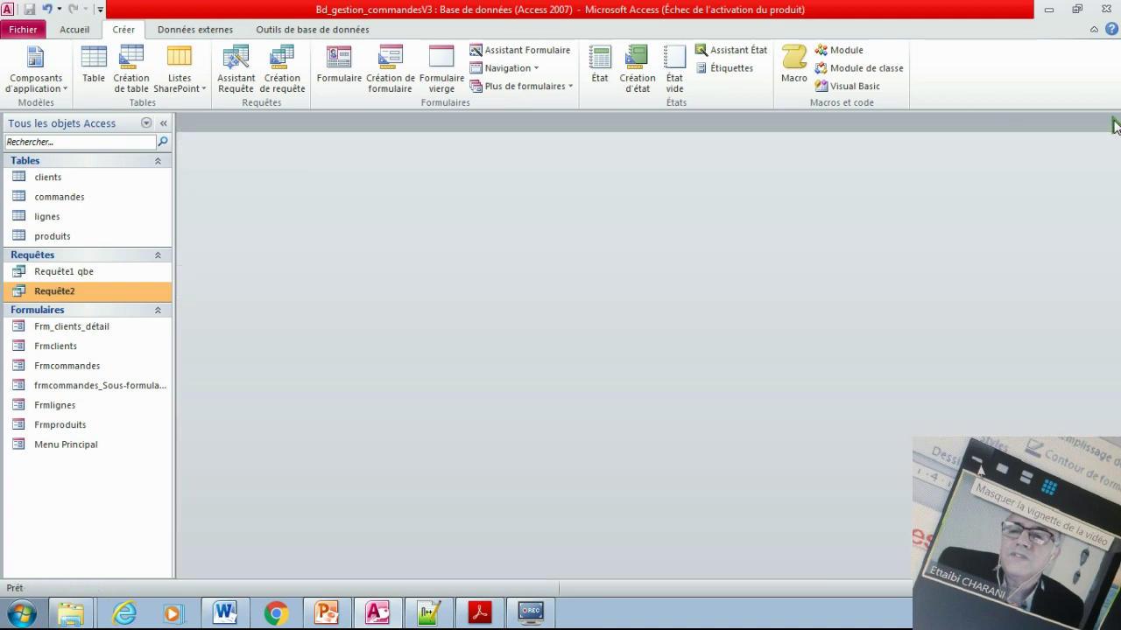
Reopen Requête2 in design view and display its SQL statement.
right_click(78, 297)
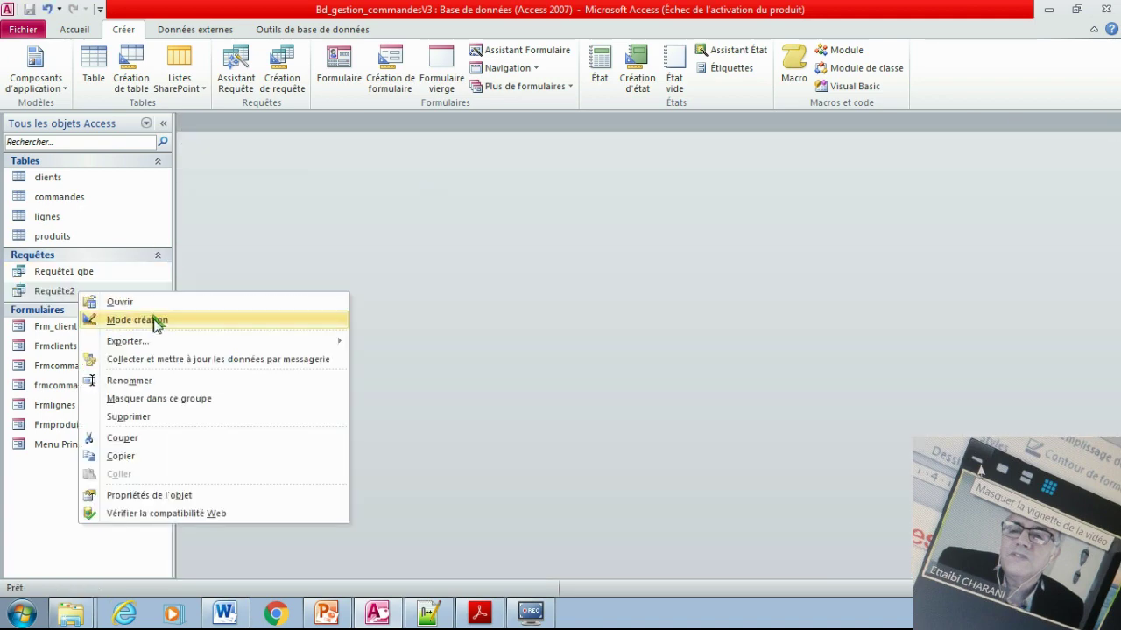
click(153, 321)
right_click(376, 243)
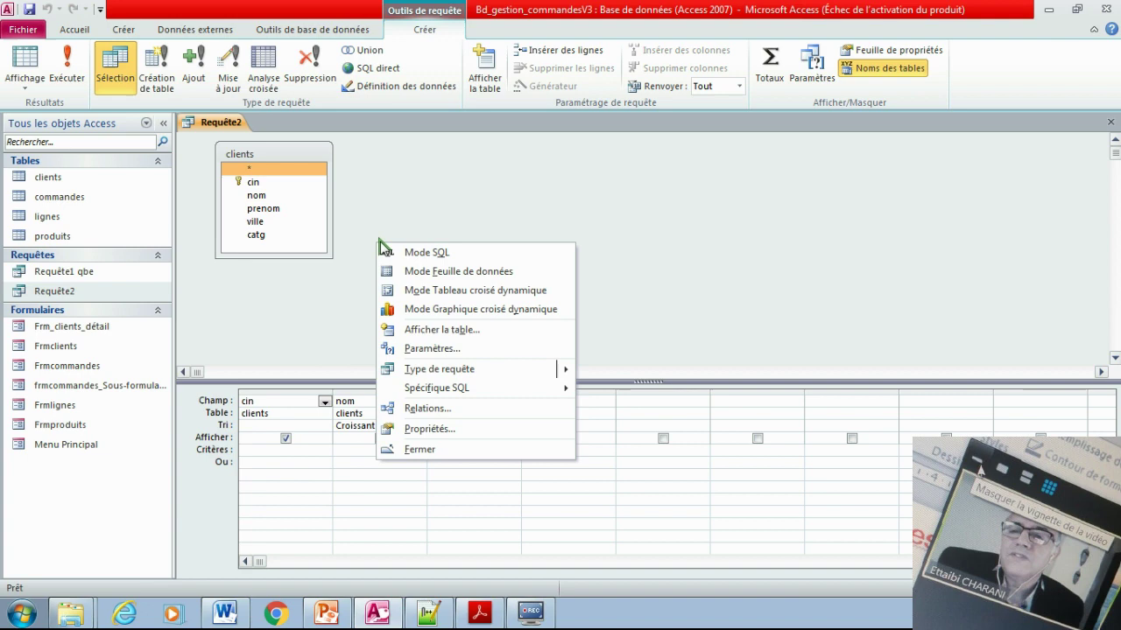
click(440, 257)
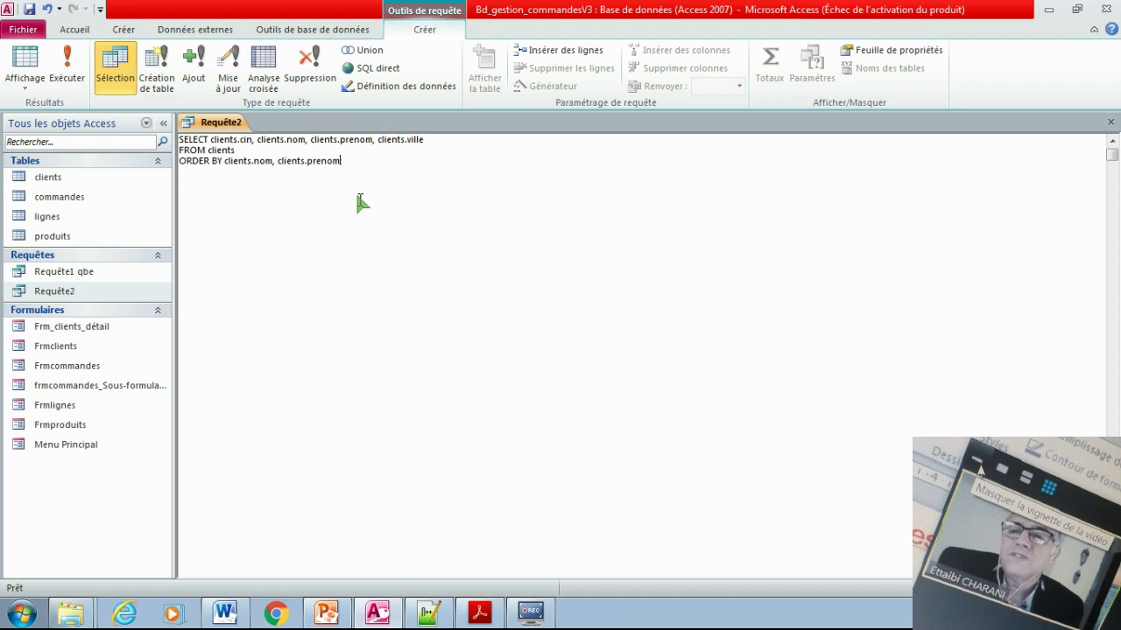
Switch to the Word document and review question 2's QBE and SQL solutions and the remark on merging Nom and Prénom into one column.
click(225, 614)
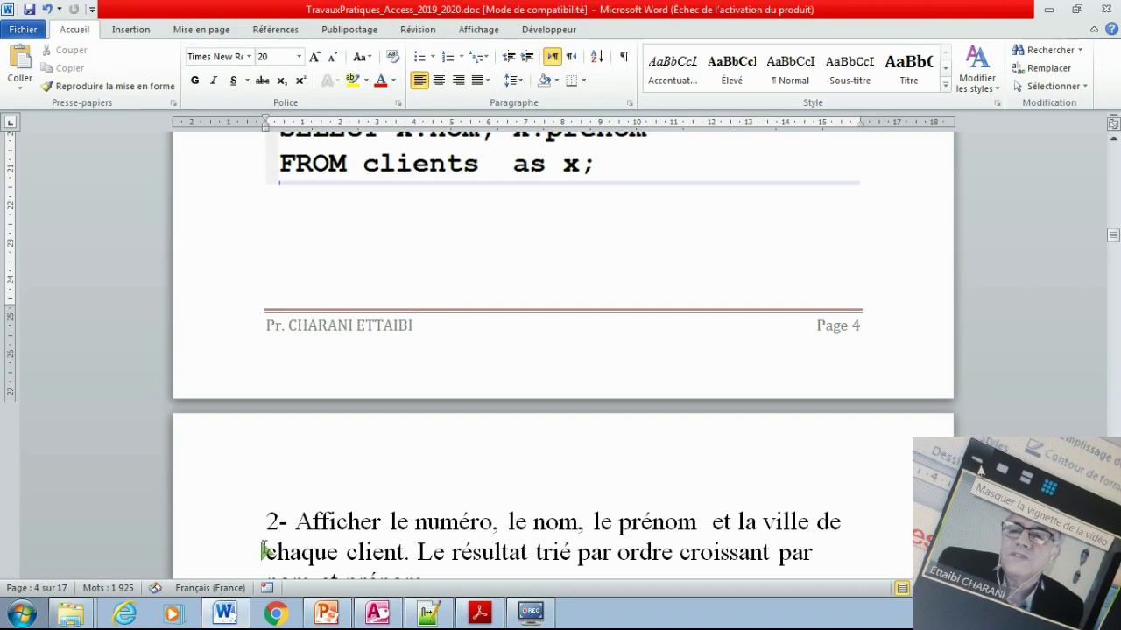
scroll(319, 452, down, 4)
scroll(318, 453, down, 3)
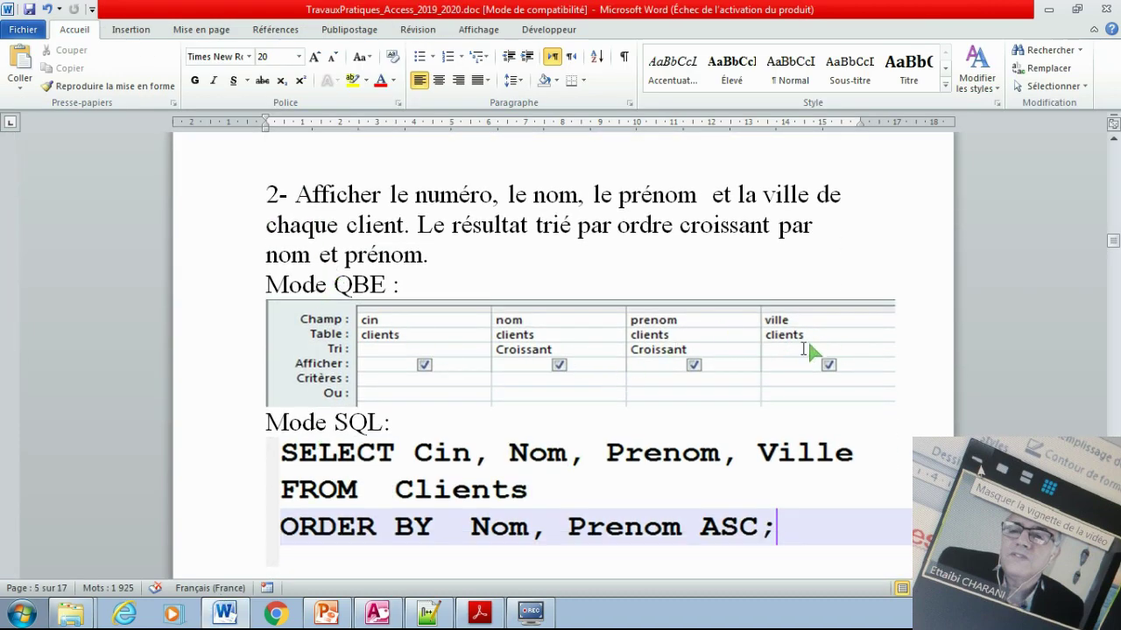
scroll(500, 355, down, 2)
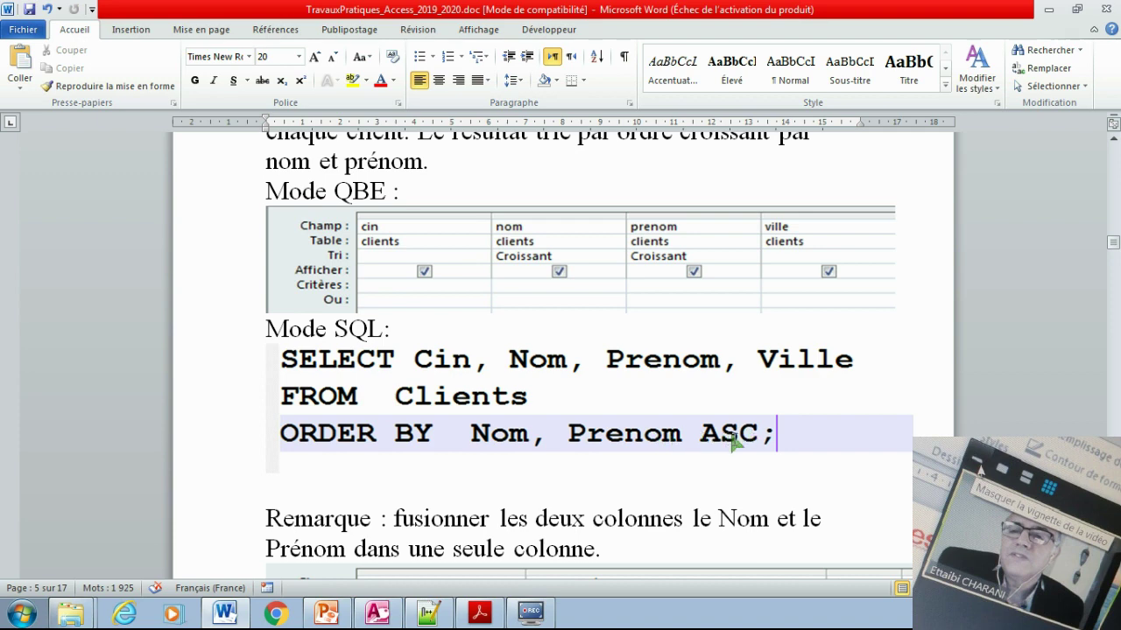
scroll(734, 443, down, 1)
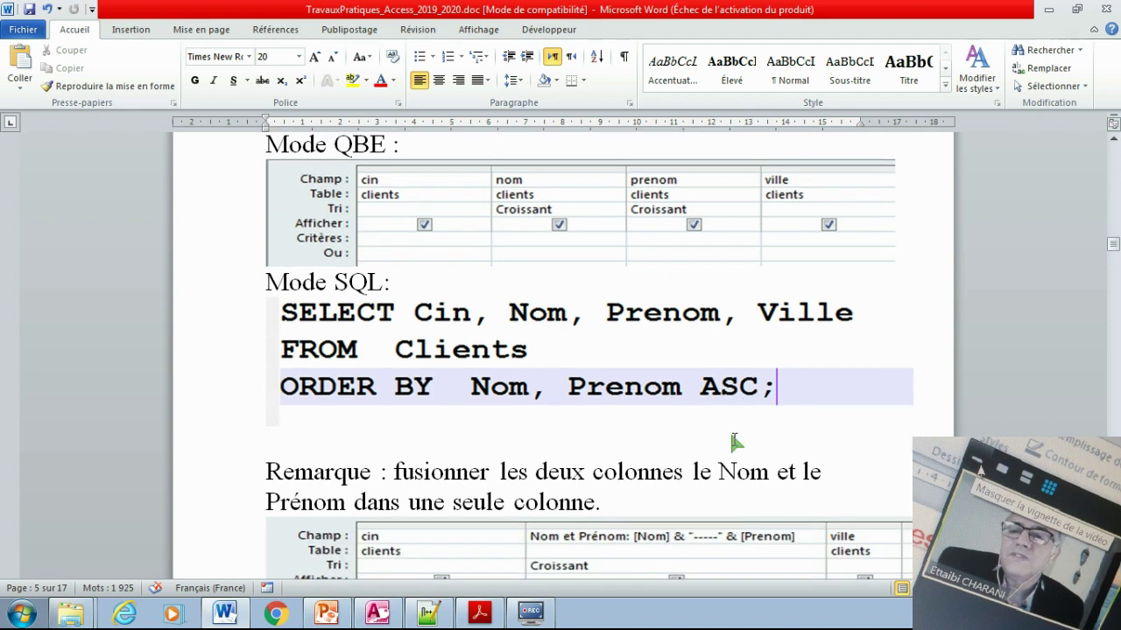
scroll(735, 443, down, 1)
scroll(734, 443, down, 1)
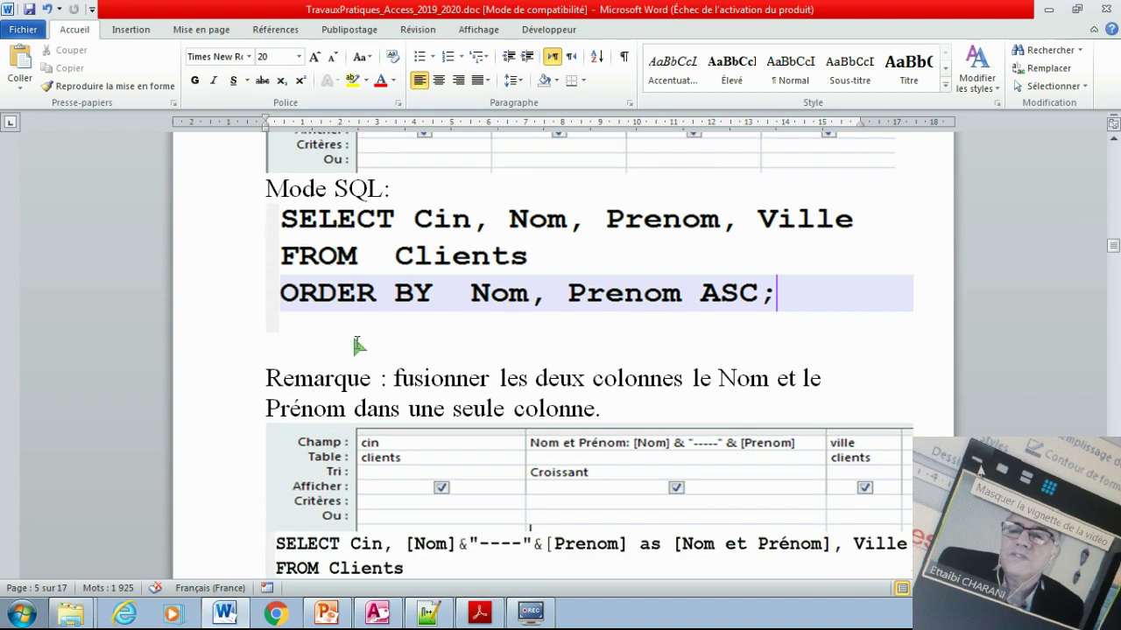
scroll(359, 346, down, 2)
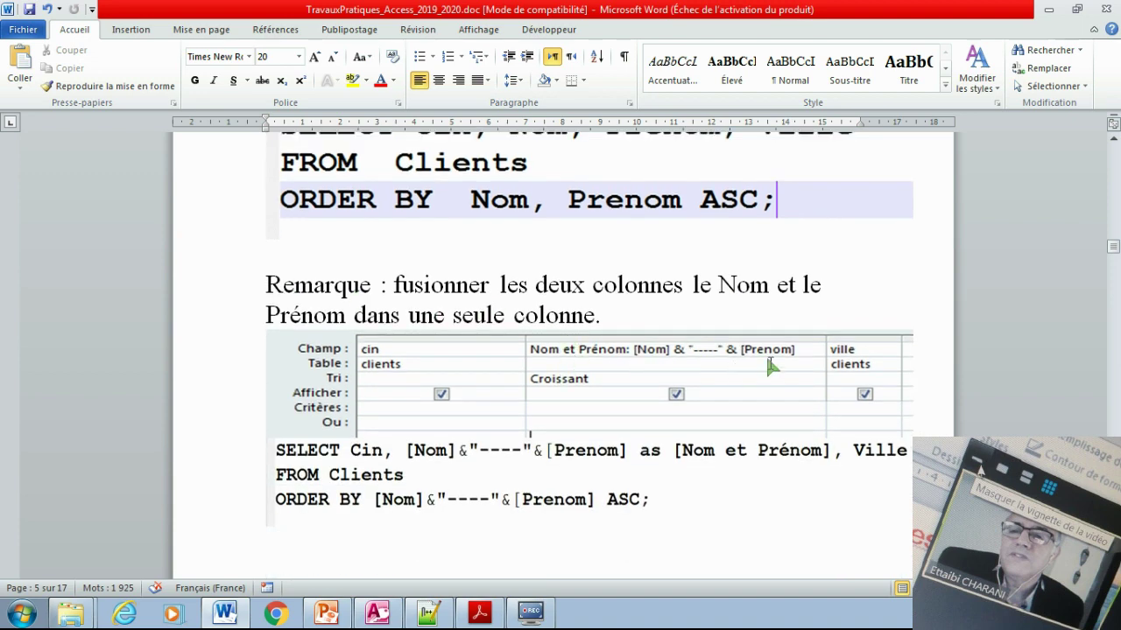
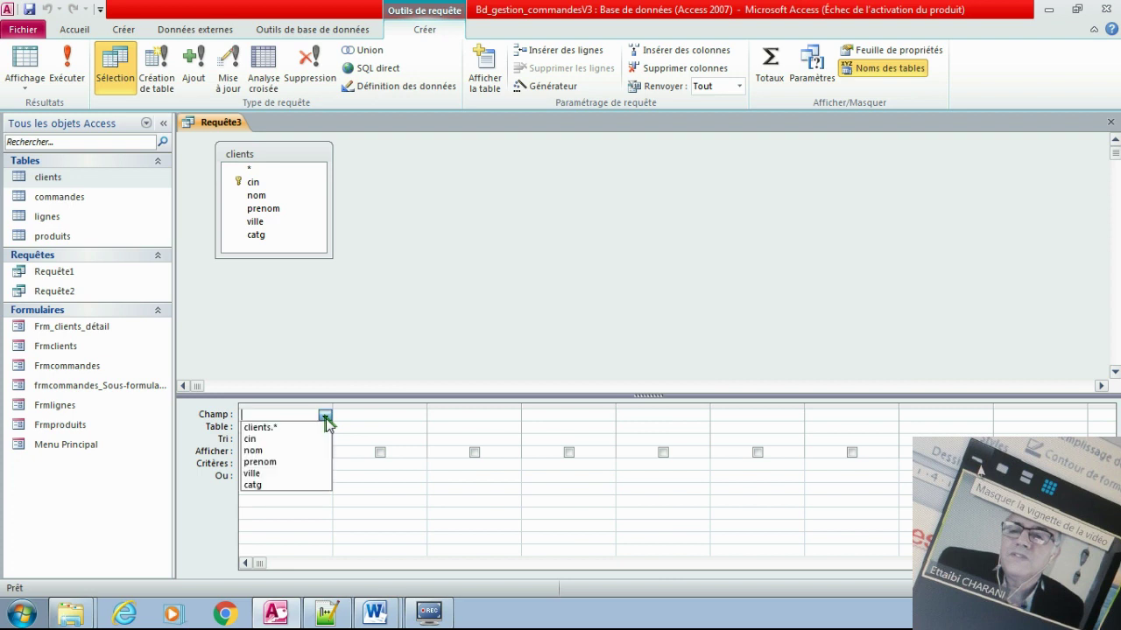
Fill the Requête3 grid with clients.* and a ville column that is hidden from the output and has the criterion ="Casablanca".
click(308, 429)
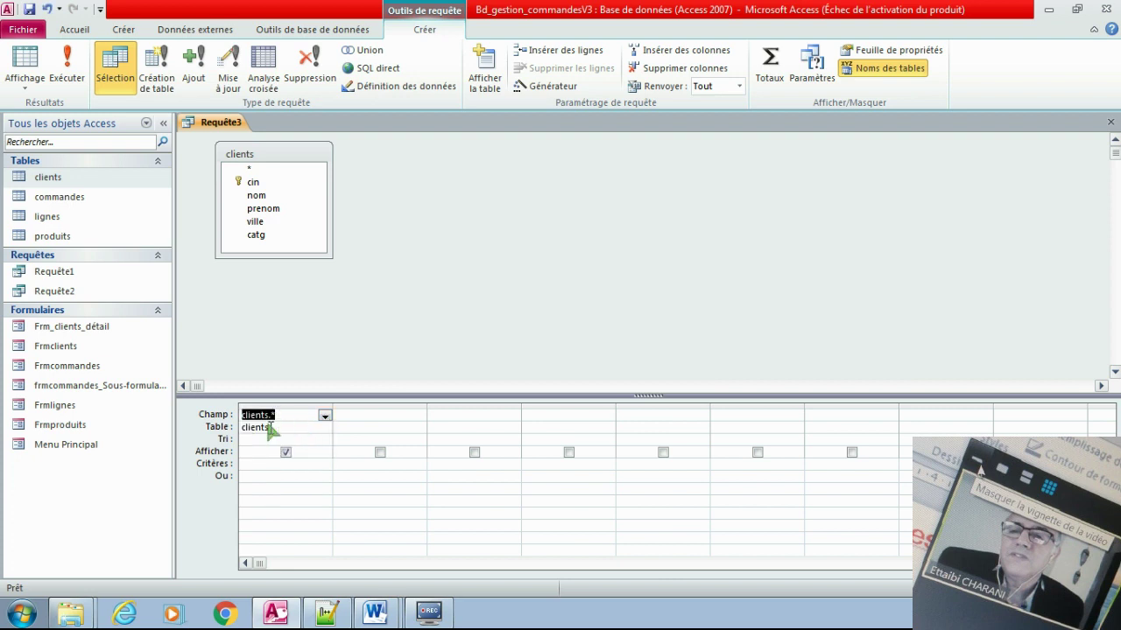
click(368, 417)
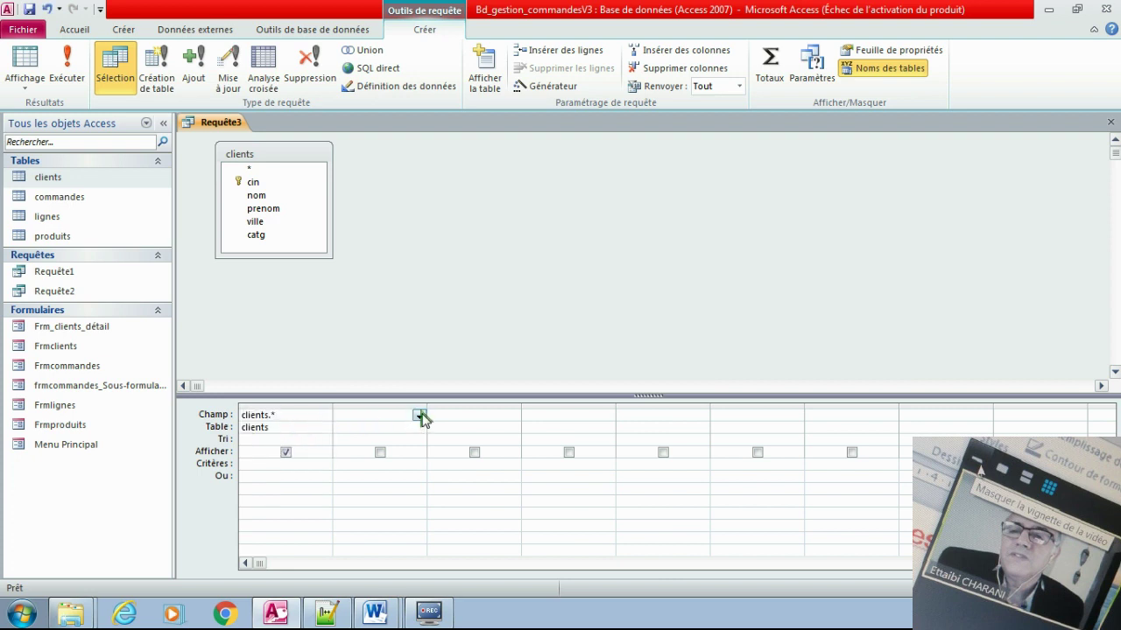
click(420, 417)
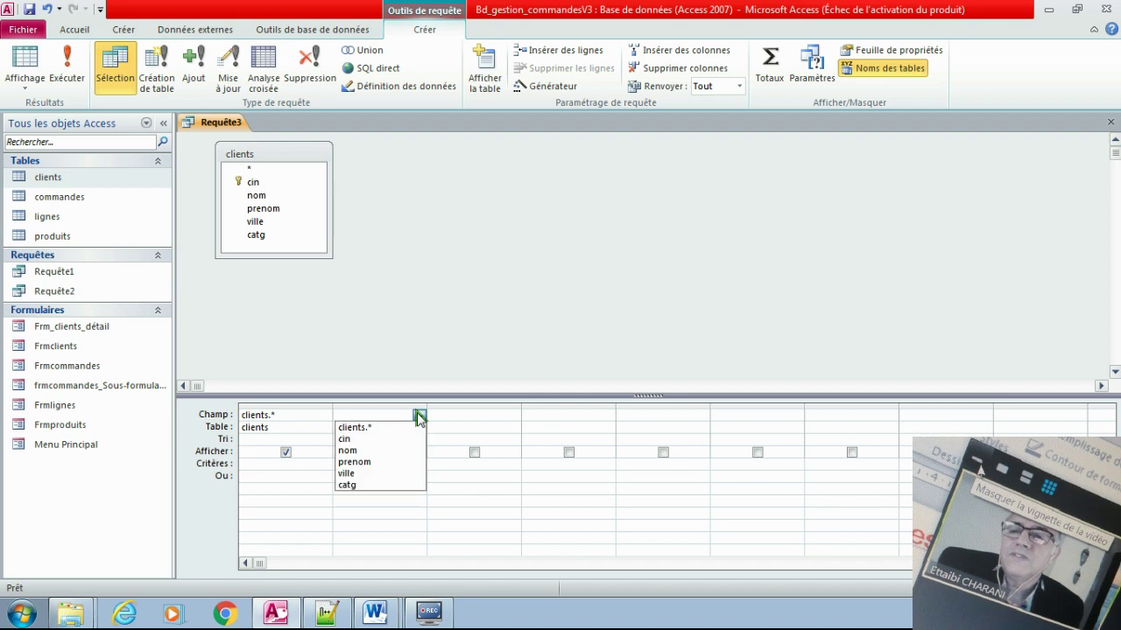
click(370, 473)
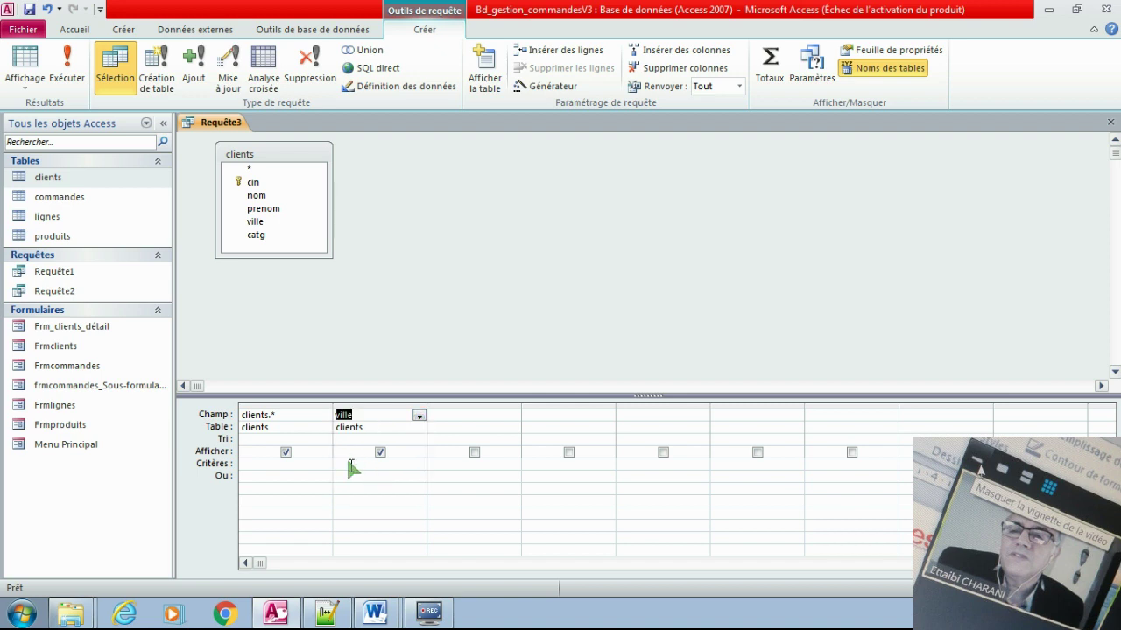
click(348, 464)
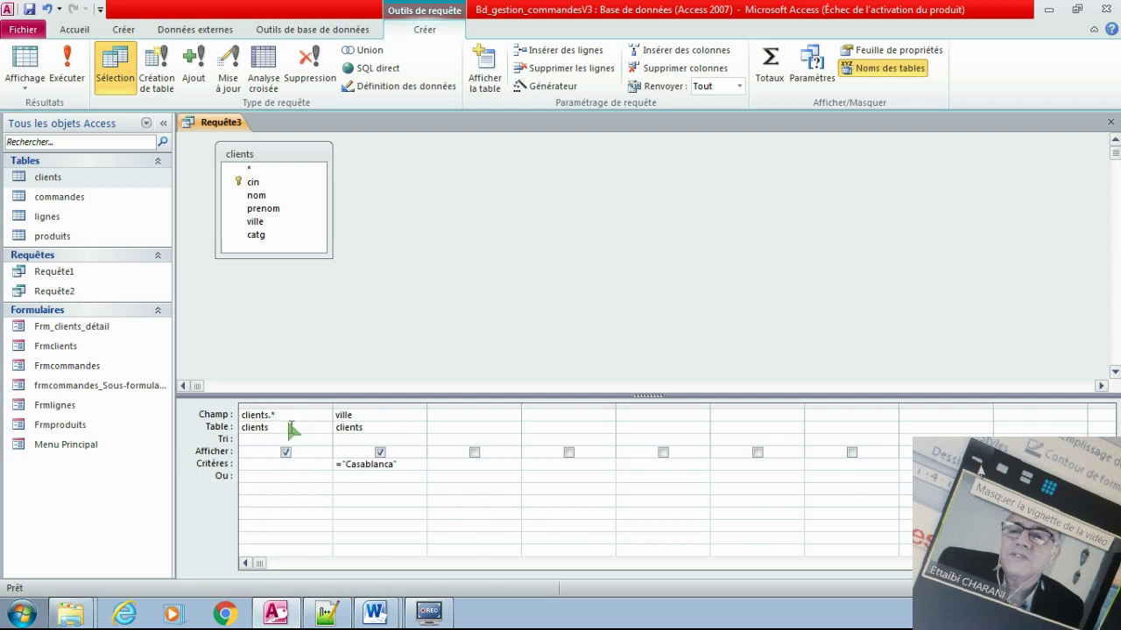
click(380, 453)
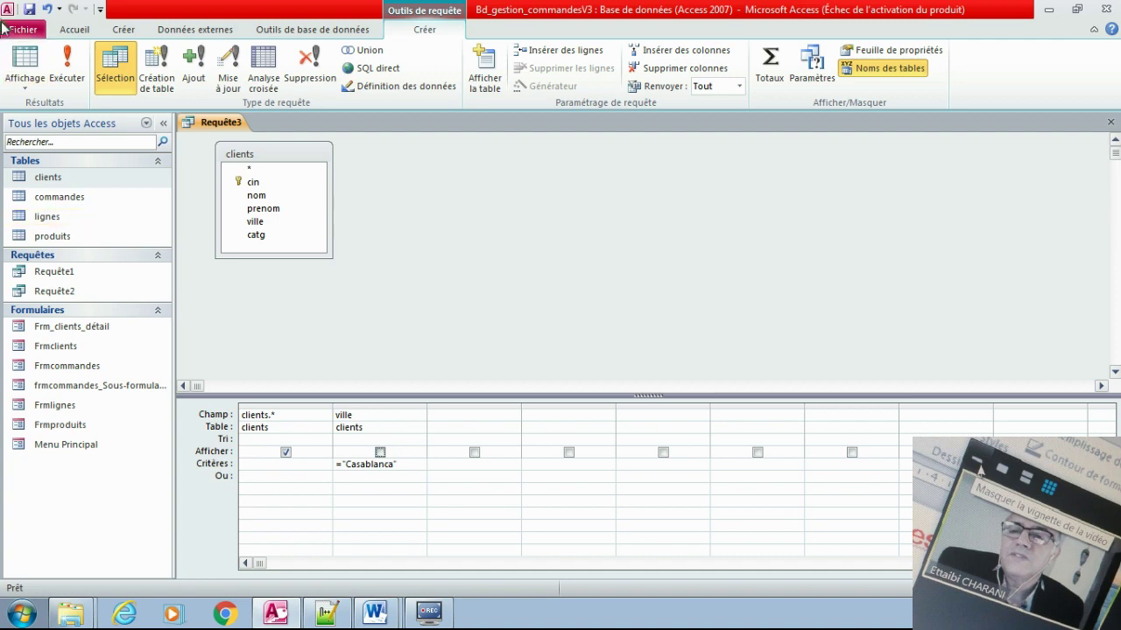
Run the query to check the ville column of the results, then close it and save it as Requête3.
click(68, 74)
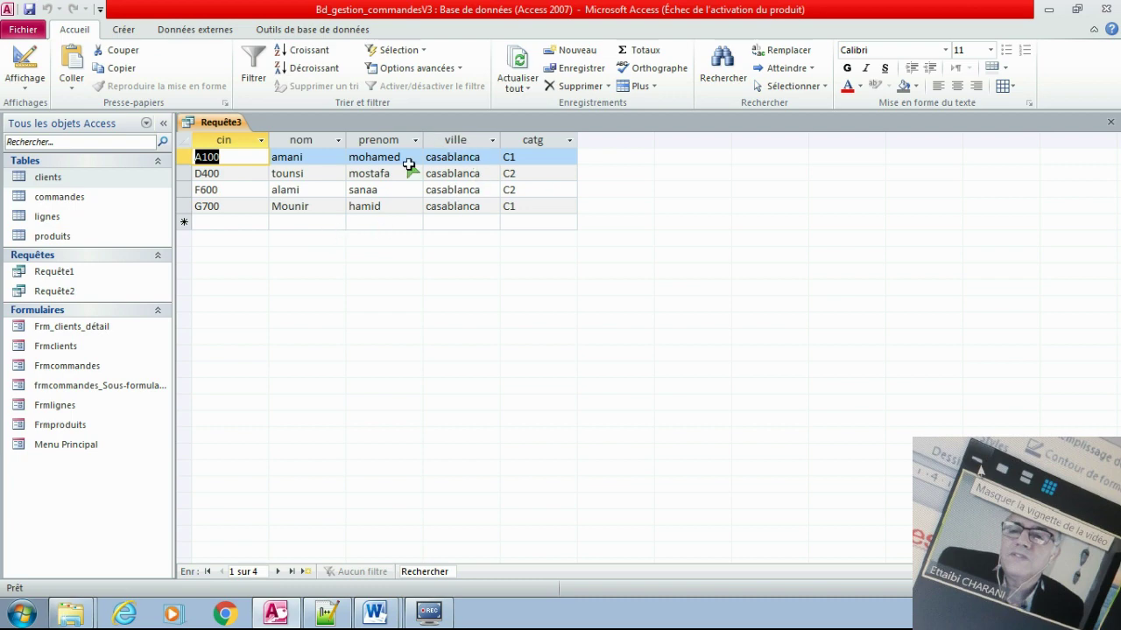
click(459, 140)
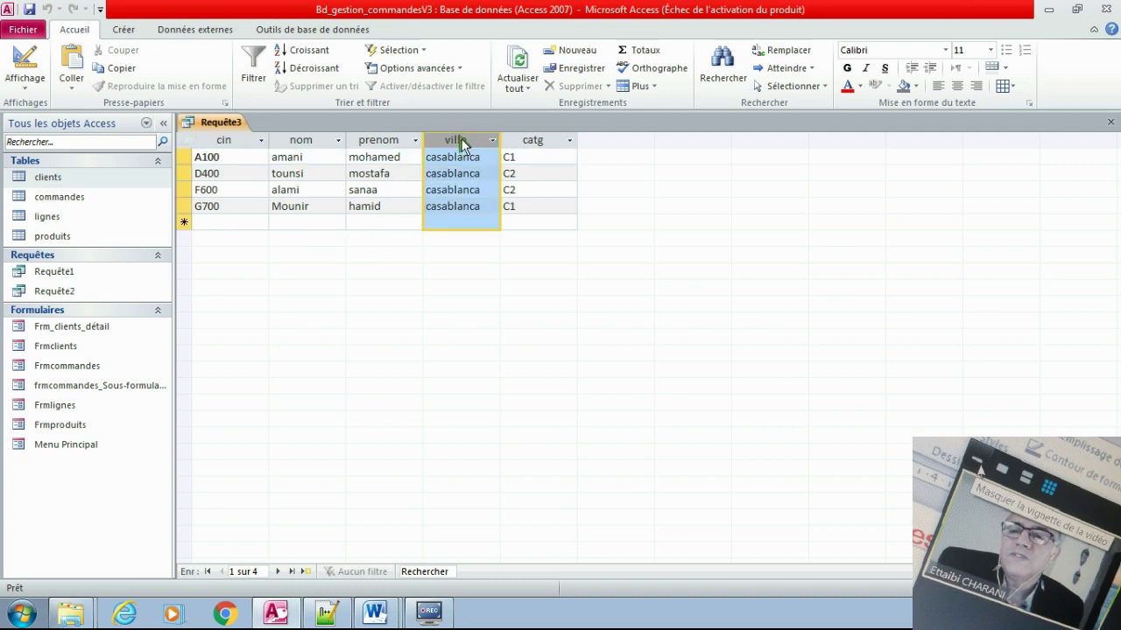
click(1110, 122)
click(477, 352)
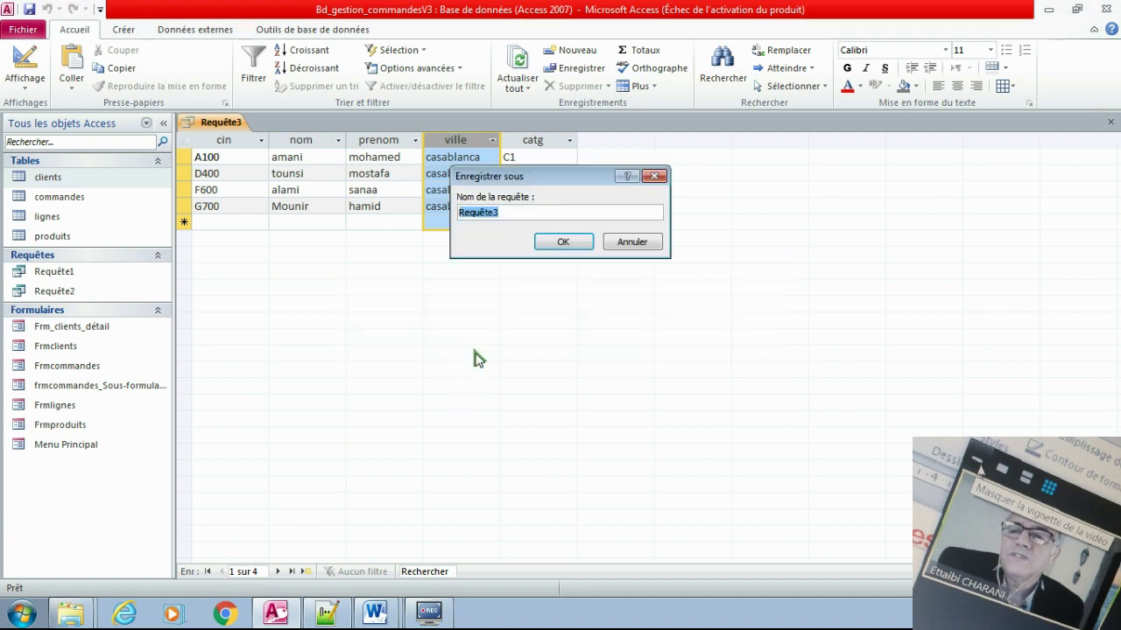
click(562, 242)
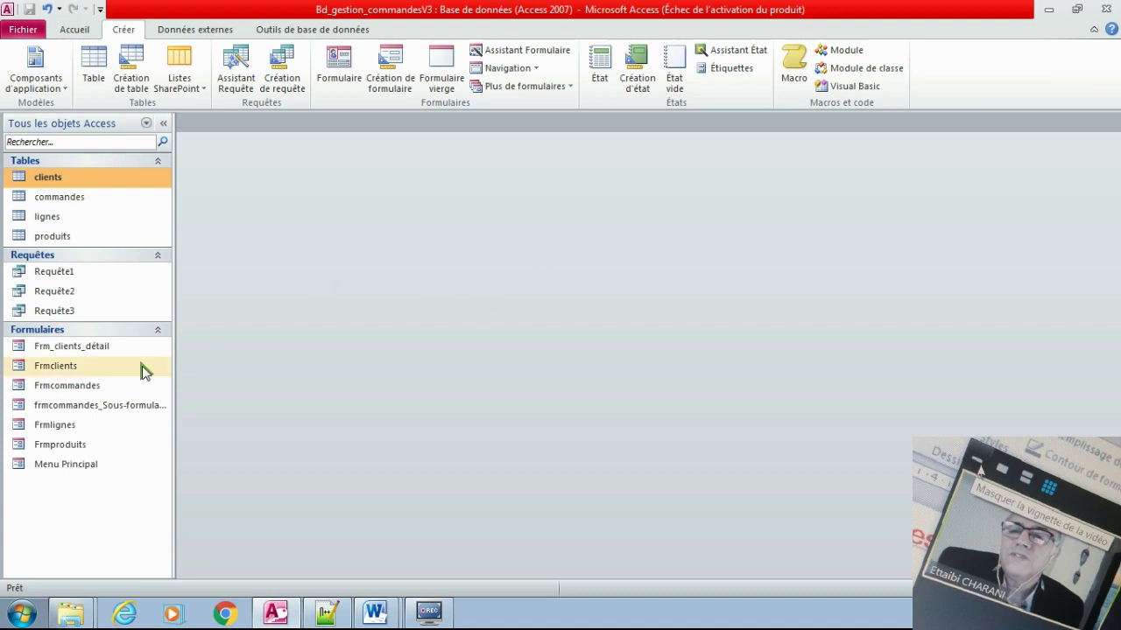
Switch to TravauxPratiques_Access_2019_2020_corrigés.doc in Word and review question 3's QBE and SQL solutions and the remark on query parameters.
click(325, 616)
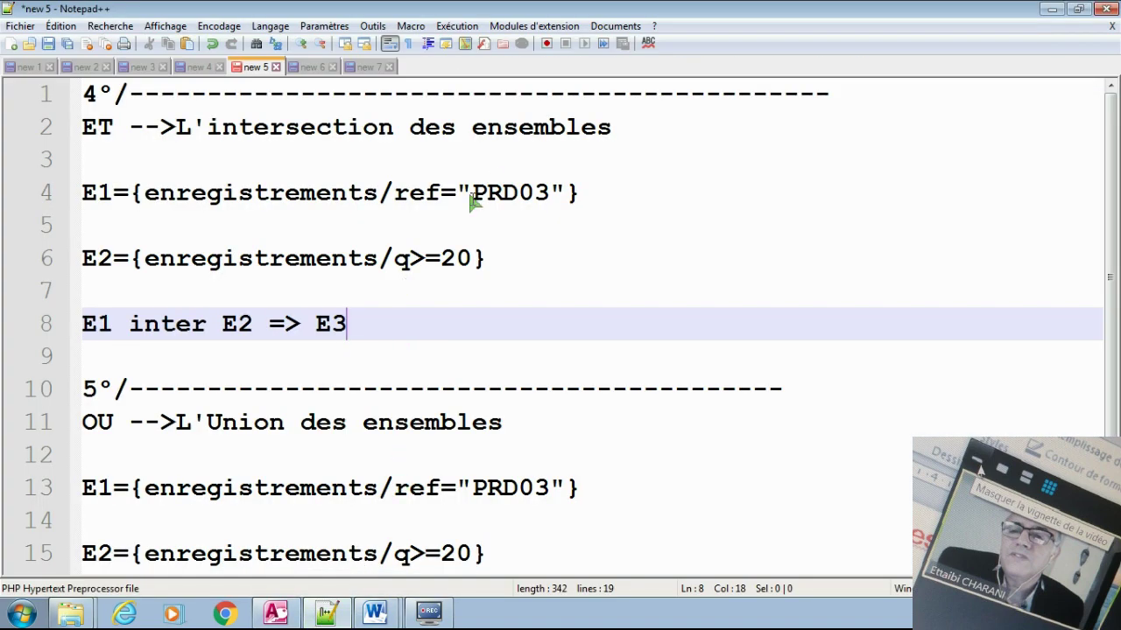
mouse_move(376, 617)
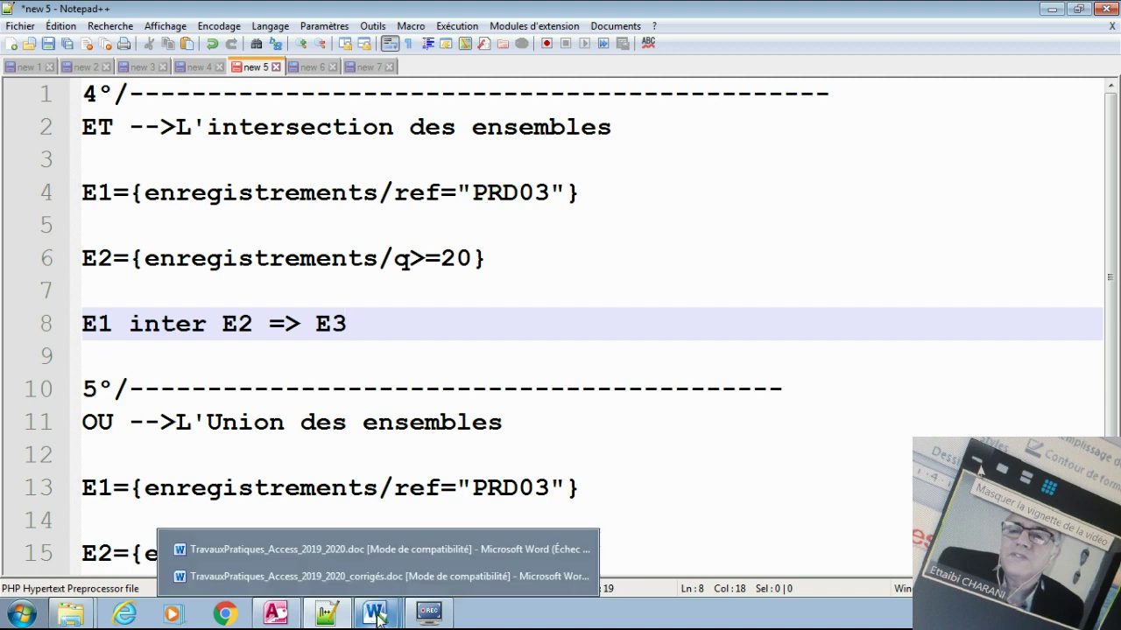
click(331, 552)
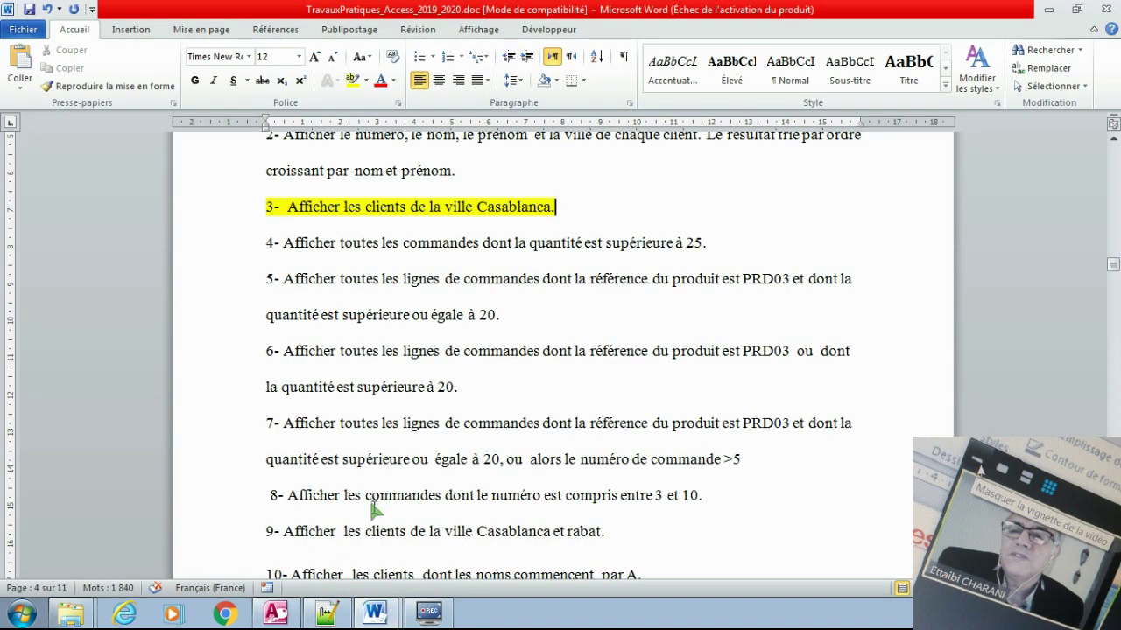
mouse_move(374, 613)
click(315, 578)
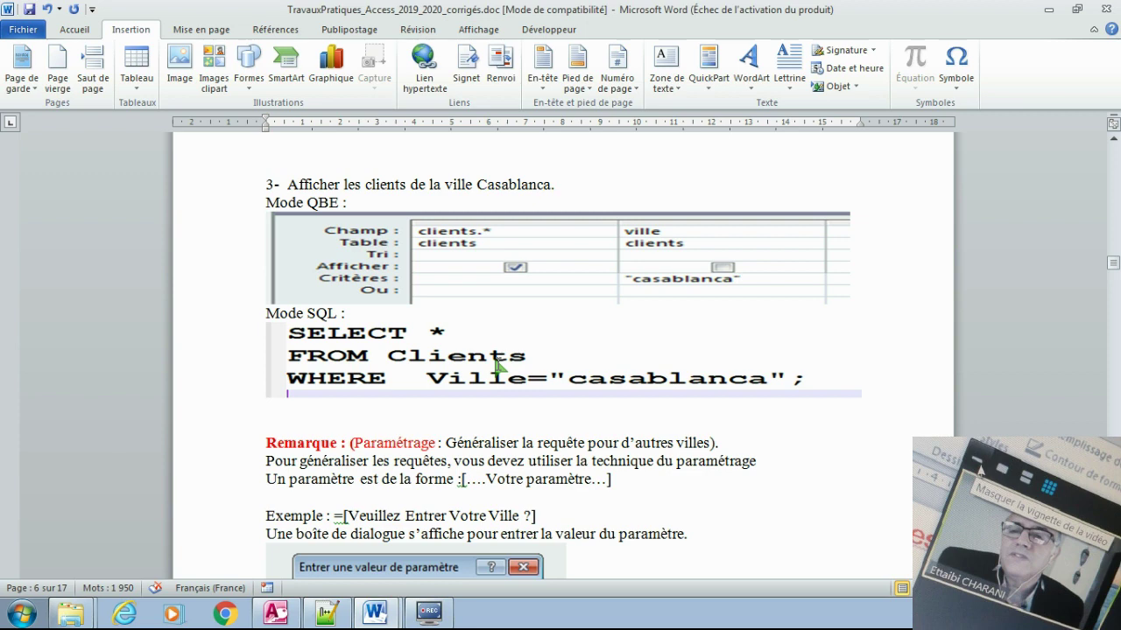
scroll(496, 361, down, 2)
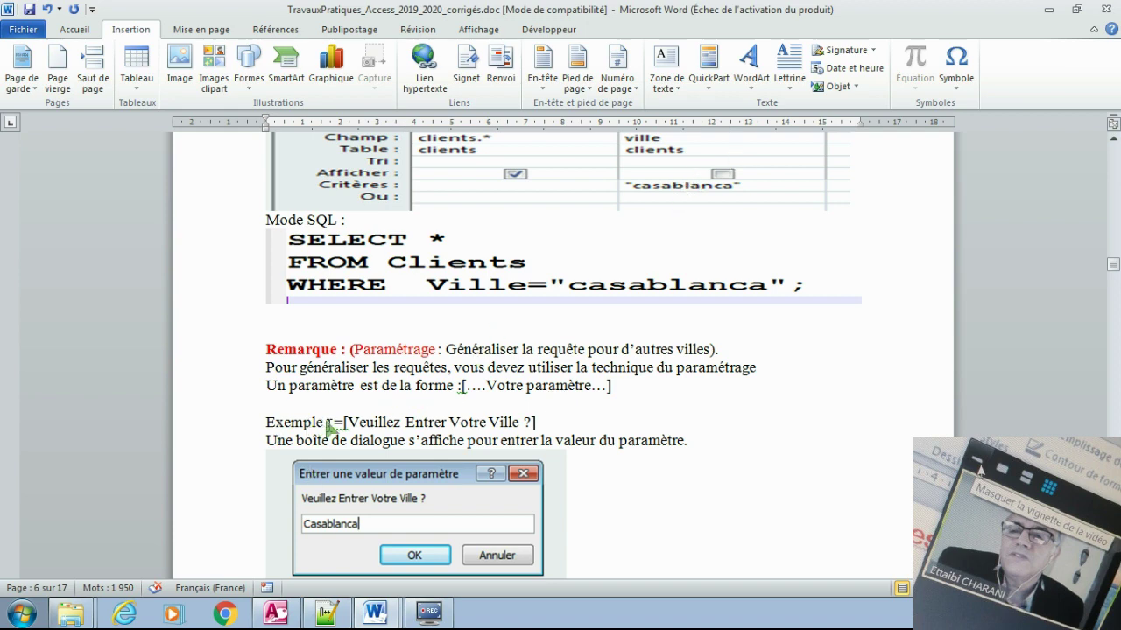
drag(339, 424, 542, 426)
click(440, 435)
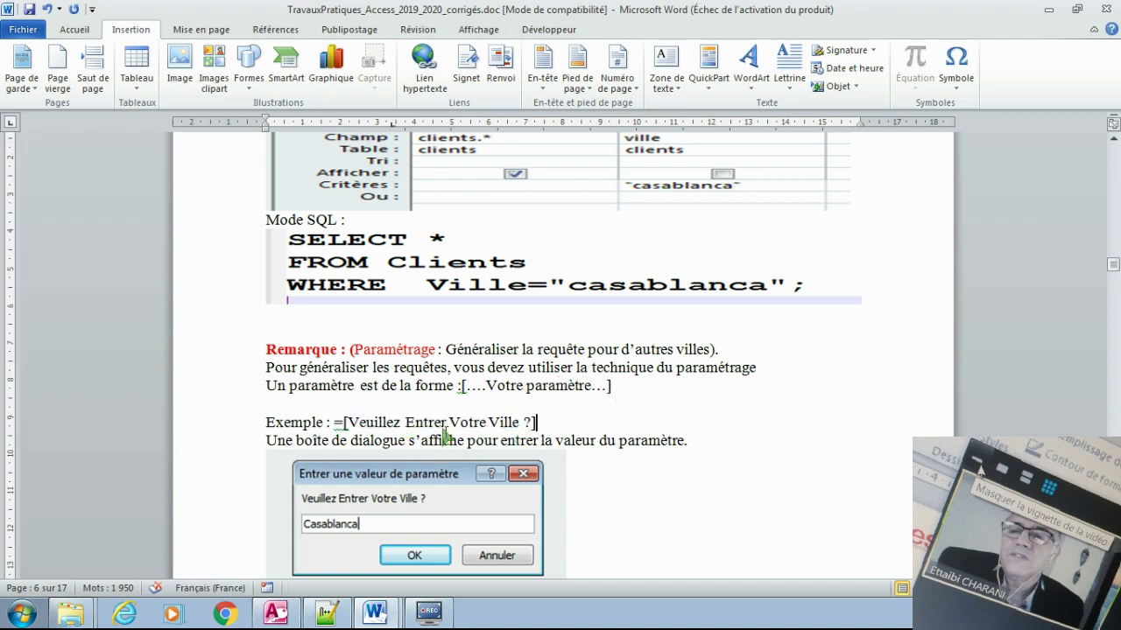
Review the parameter example [Veuillez Entrer Votre Ville ?] with its input dialog, design grid and SQL version.
scroll(494, 431, down, 1)
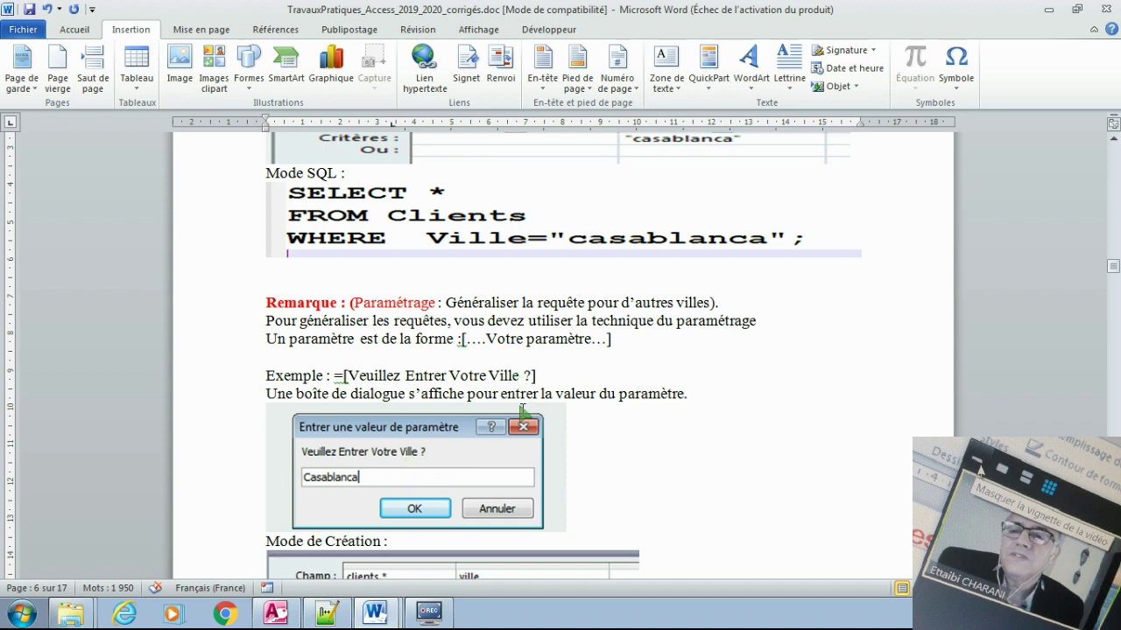
scroll(362, 477, down, 1)
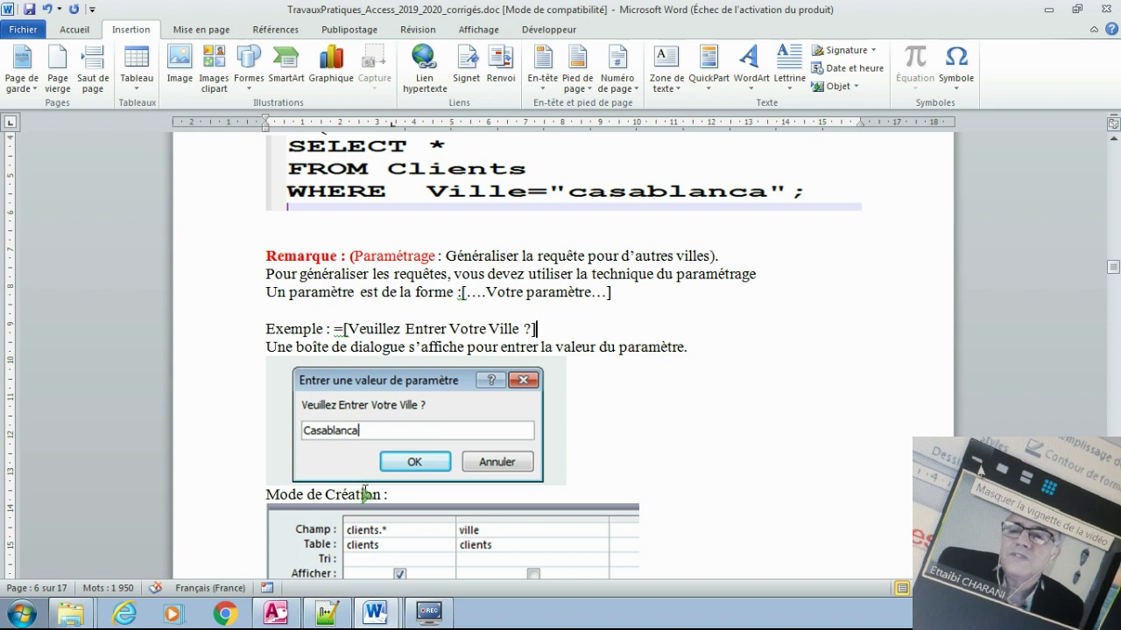
scroll(366, 489, down, 2)
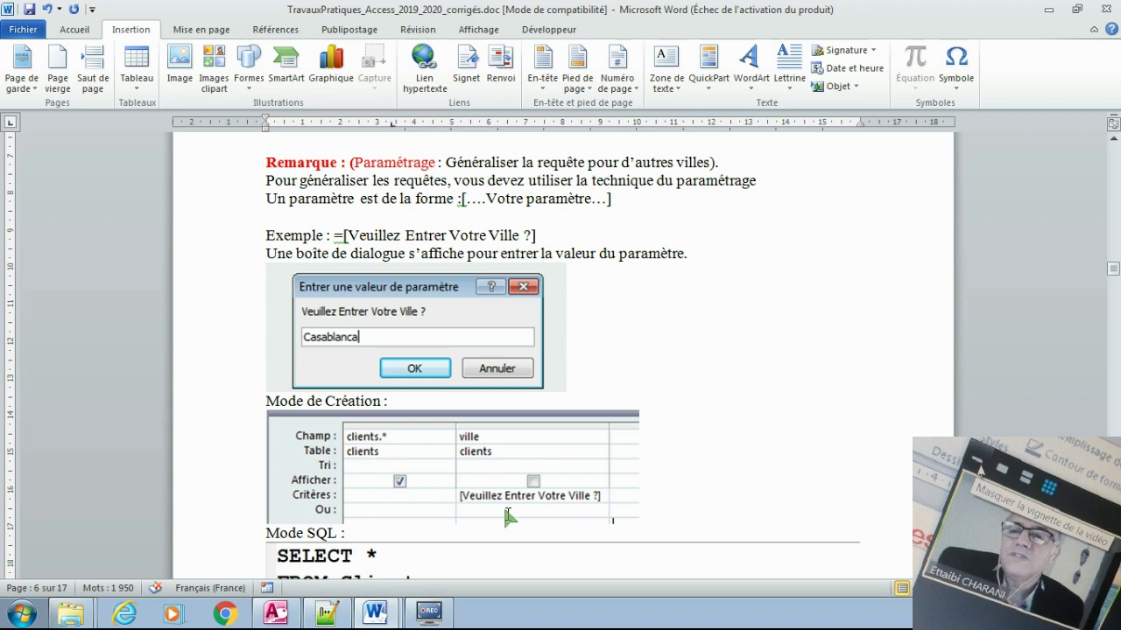
scroll(496, 503, down, 1)
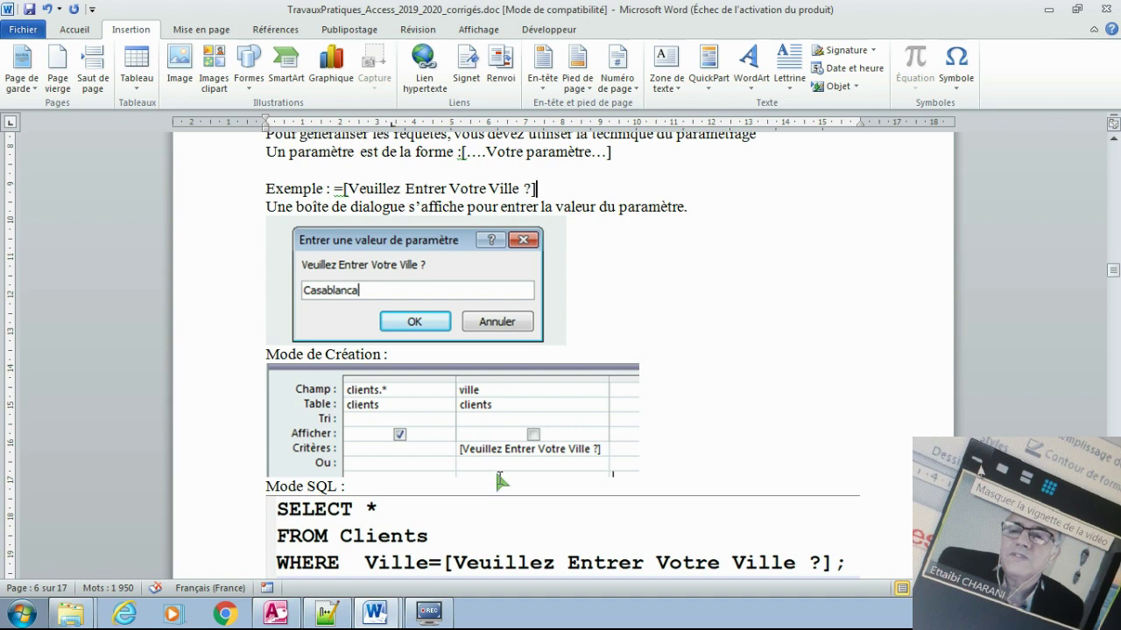
scroll(493, 468, down, 2)
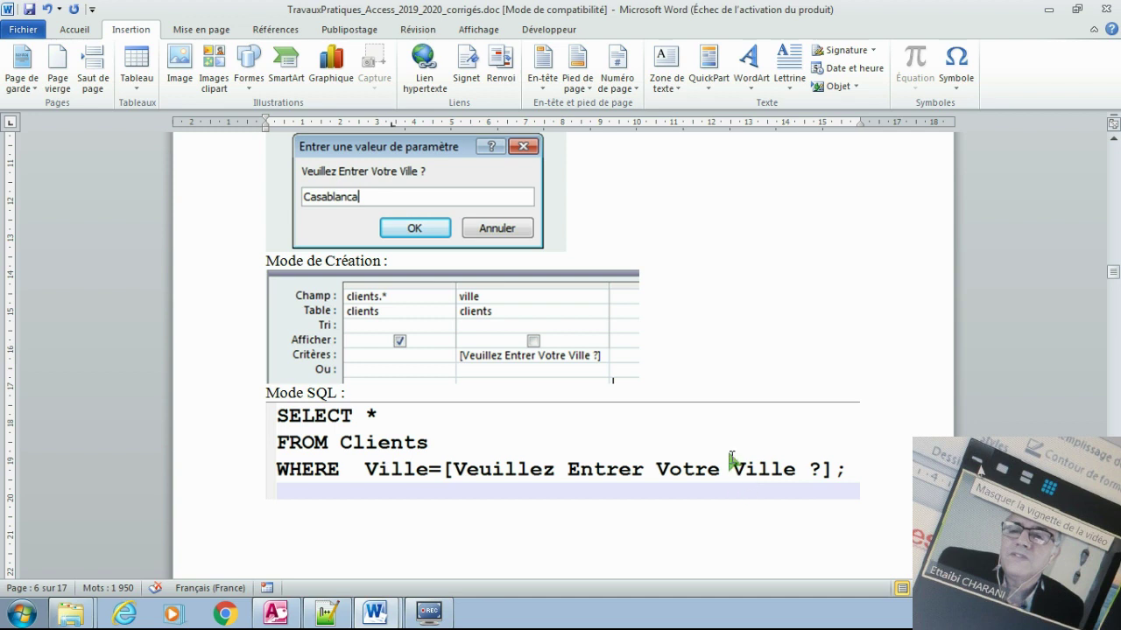
Switch to TravauxPratiques_Access_2019_2020.doc and reword question 4's condition to "supérieure ou égale à 25".
click(378, 613)
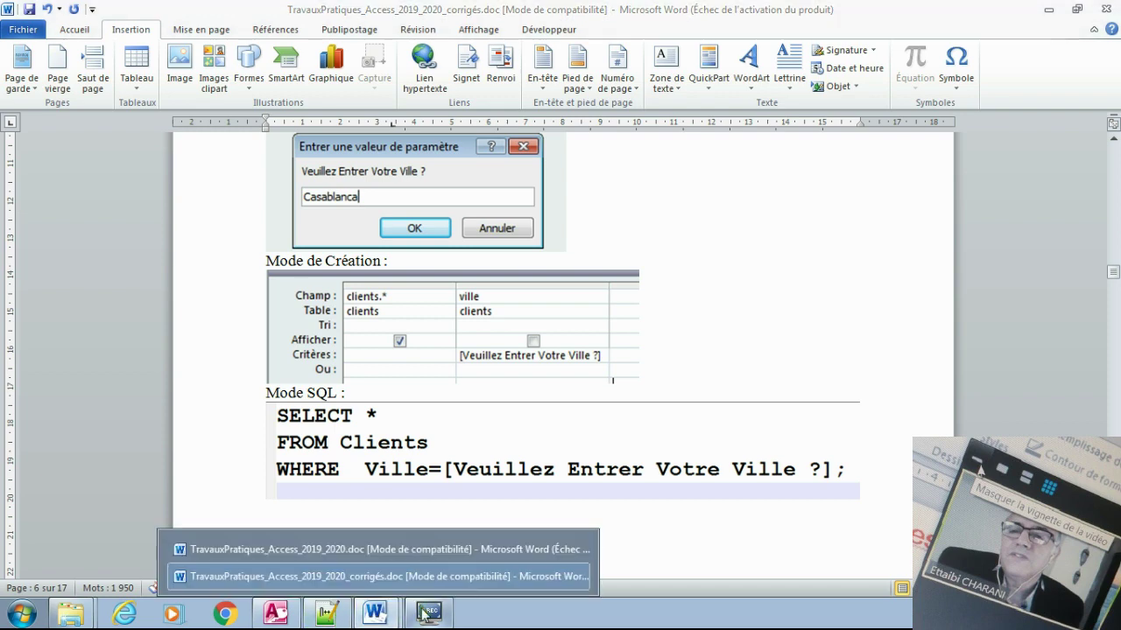
click(385, 611)
click(385, 611)
click(391, 549)
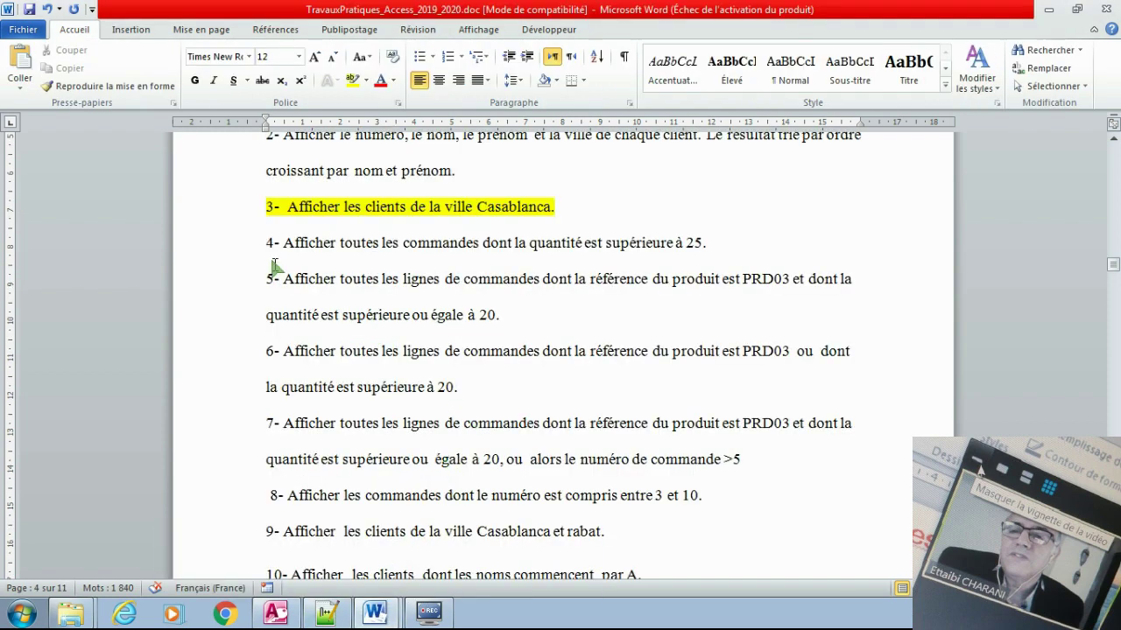
click(246, 243)
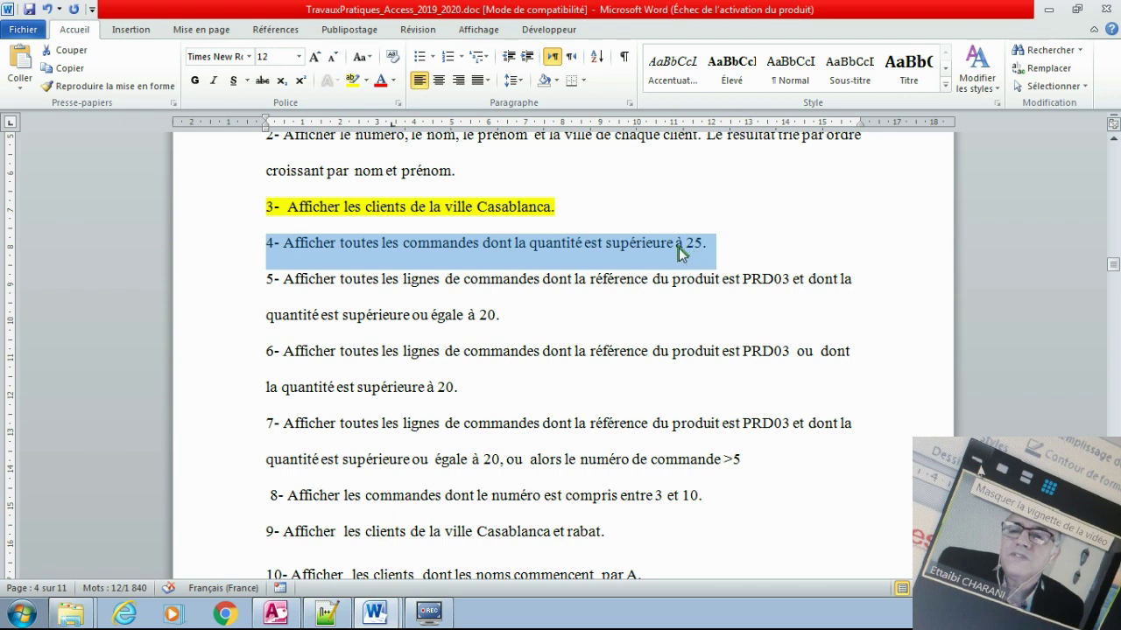
click(676, 245)
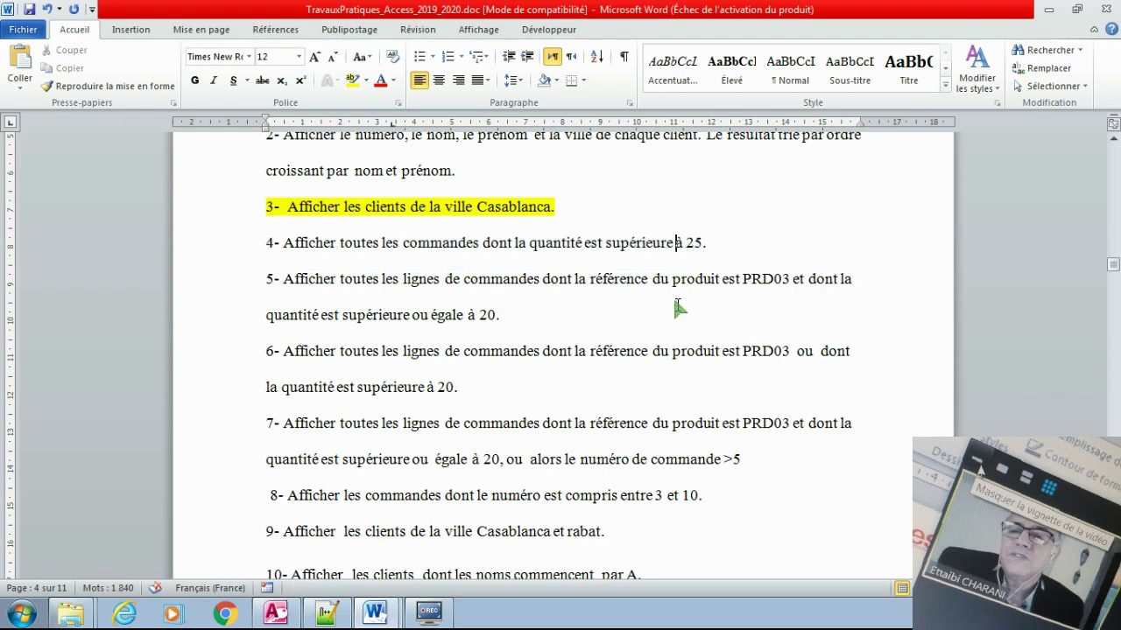
text(ou )
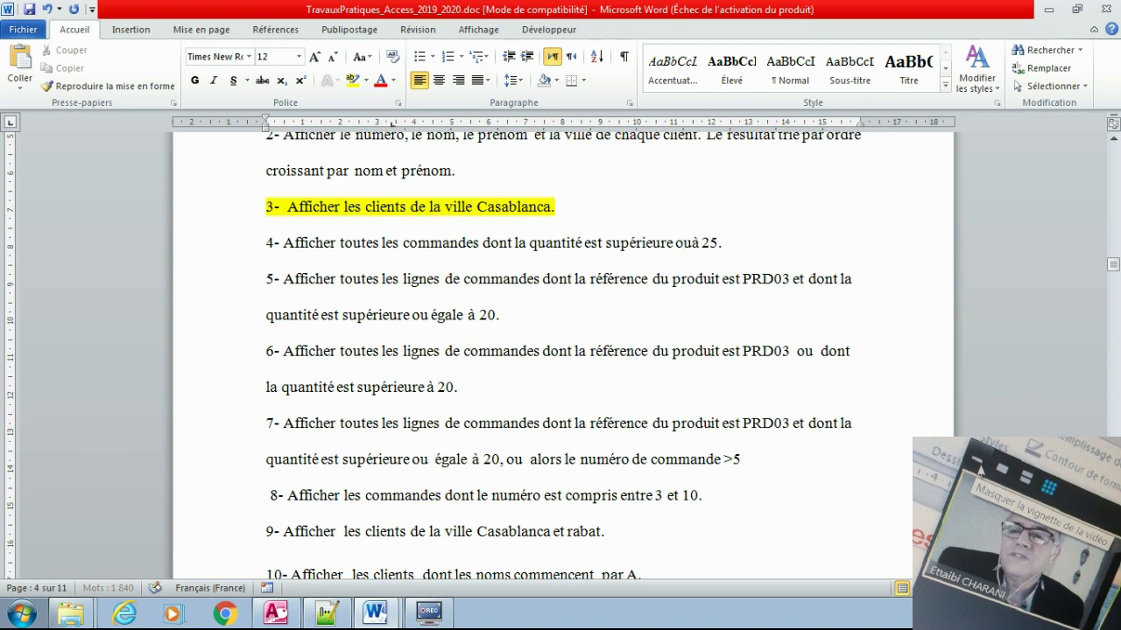
text(égale)
double_click(444, 245)
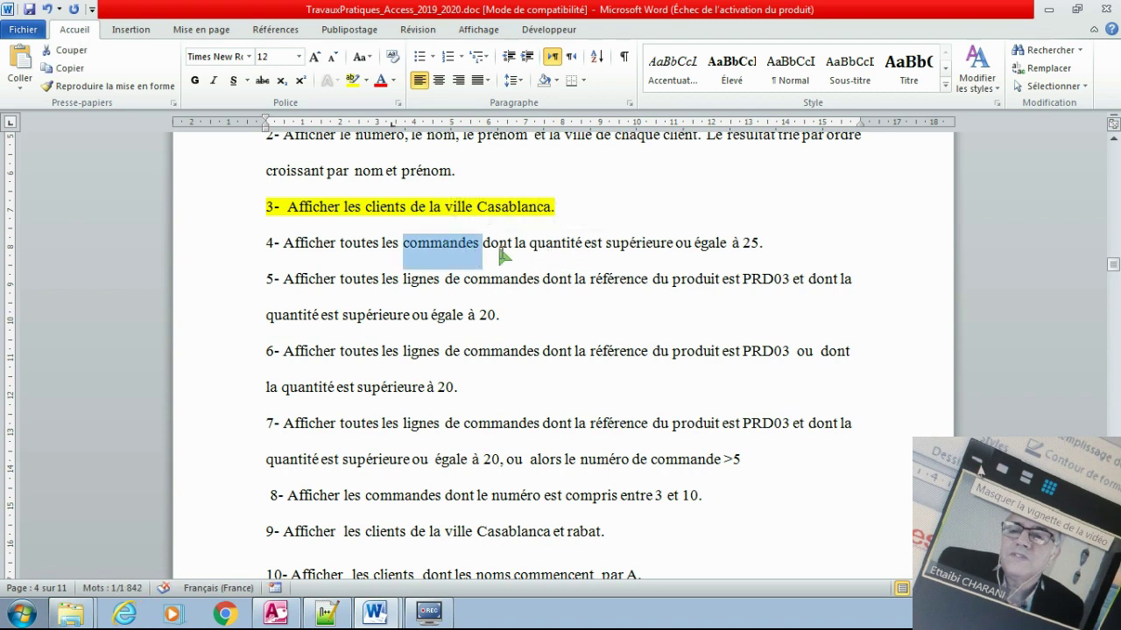
drag(444, 247, 557, 251)
Switch to Access and create a new design-view query based on the lignes table.
click(276, 613)
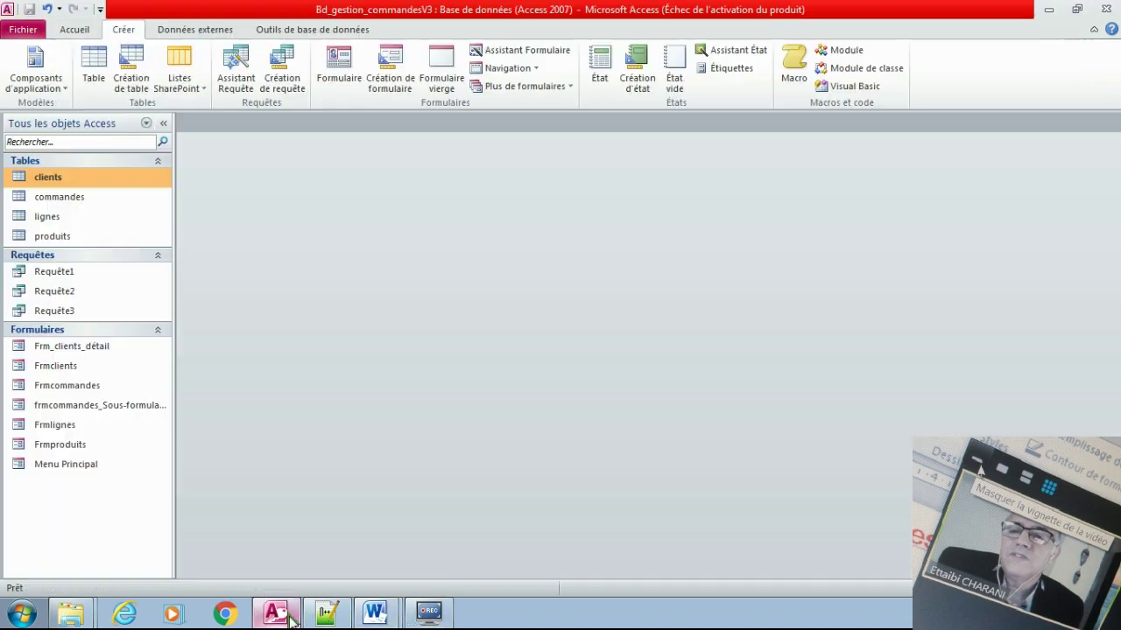
click(280, 80)
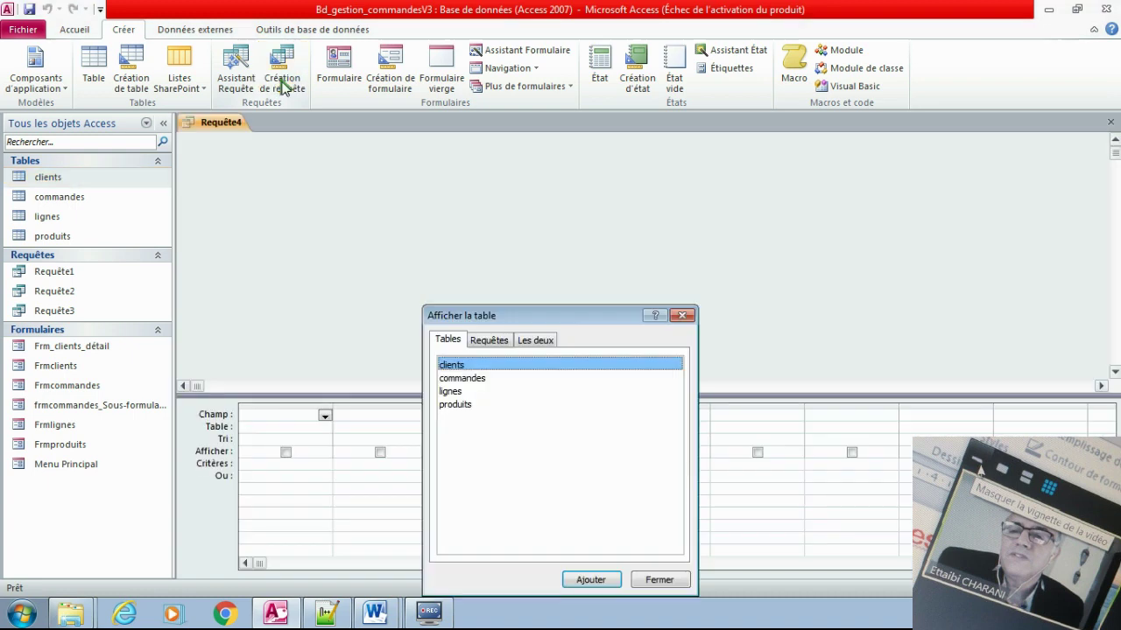
click(452, 392)
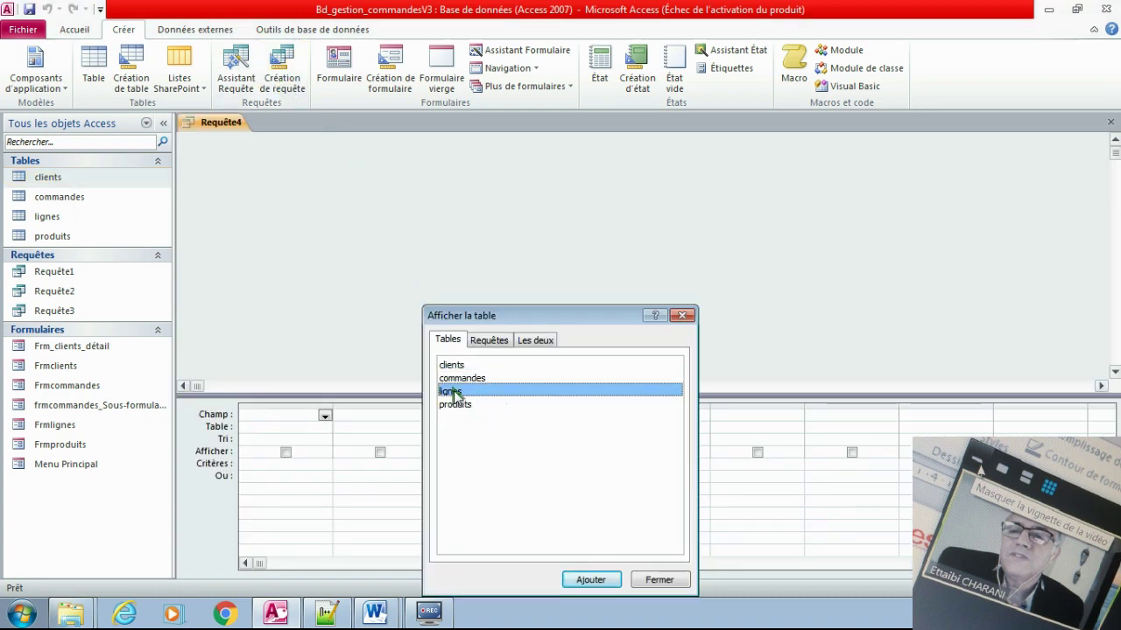
click(590, 581)
click(658, 580)
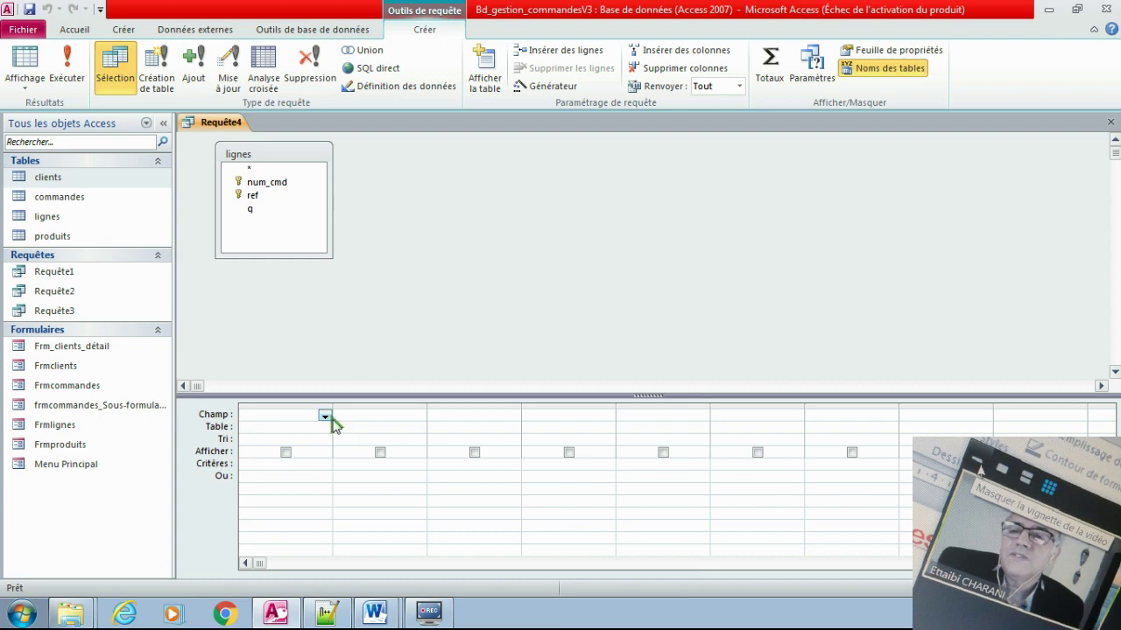
Fill the query grid with the num_cmd, ref and q fields of lignes and the criterion >=25 on q.
click(324, 416)
click(263, 438)
click(410, 418)
click(419, 418)
click(371, 451)
click(487, 418)
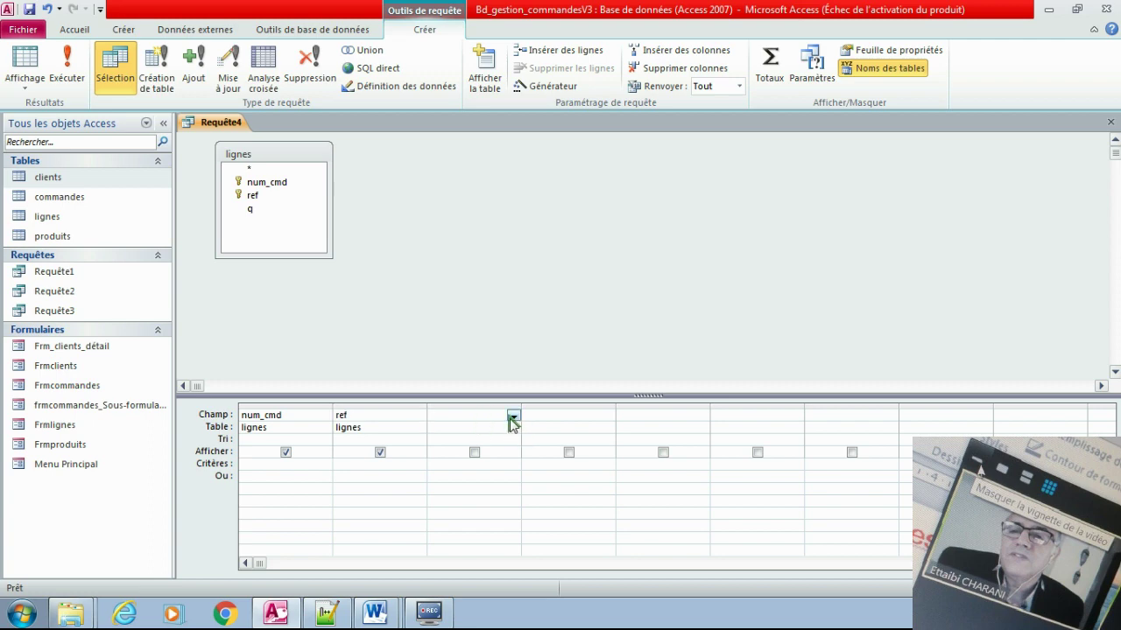
click(513, 416)
click(469, 464)
click(446, 468)
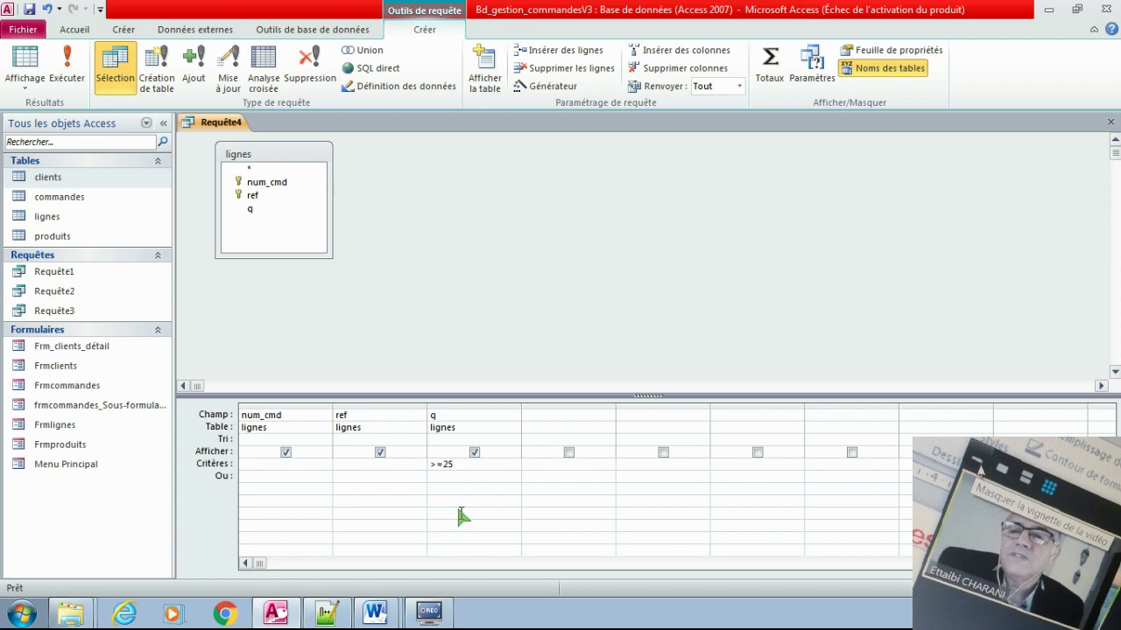
Recheck the wording of question 4 in the Word exercise document, and return to the query design in Access.
click(380, 612)
click(383, 550)
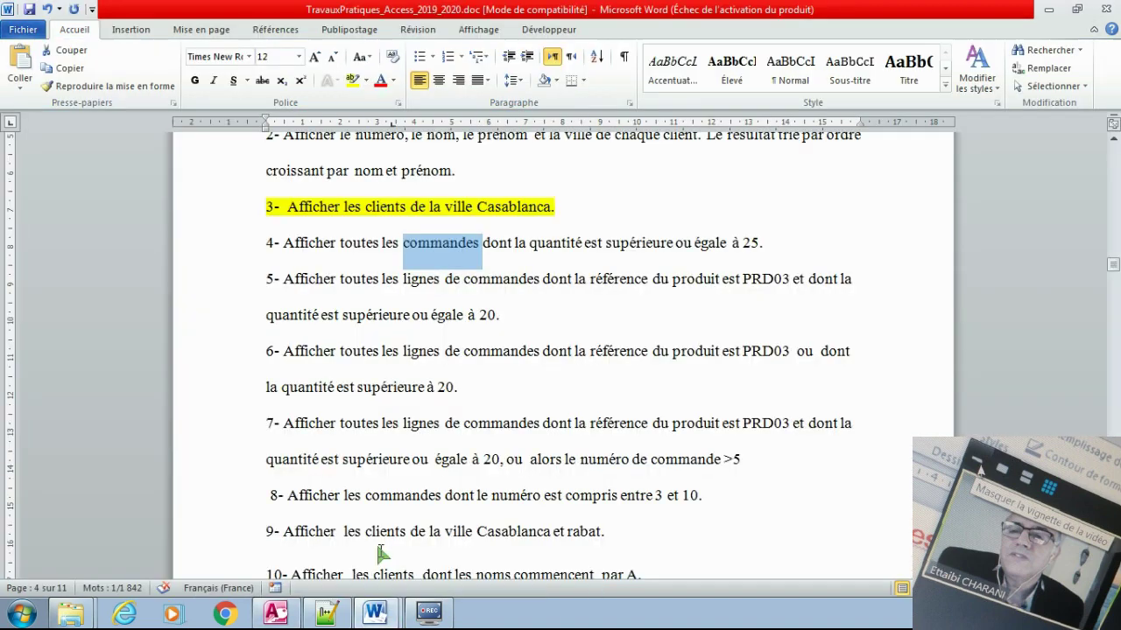
click(376, 612)
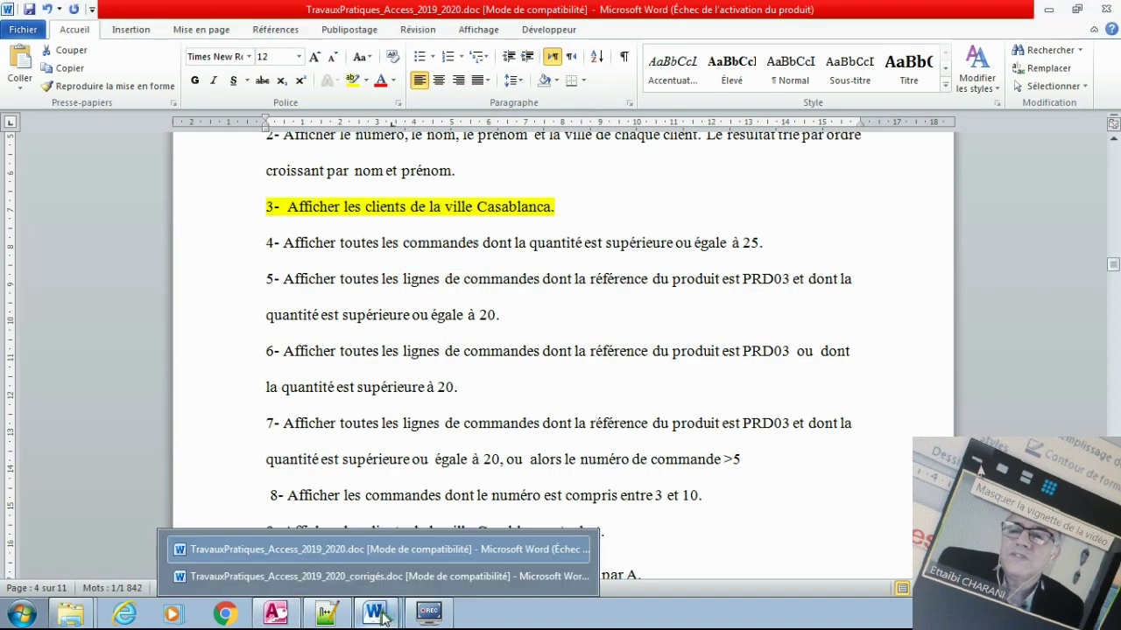
click(293, 616)
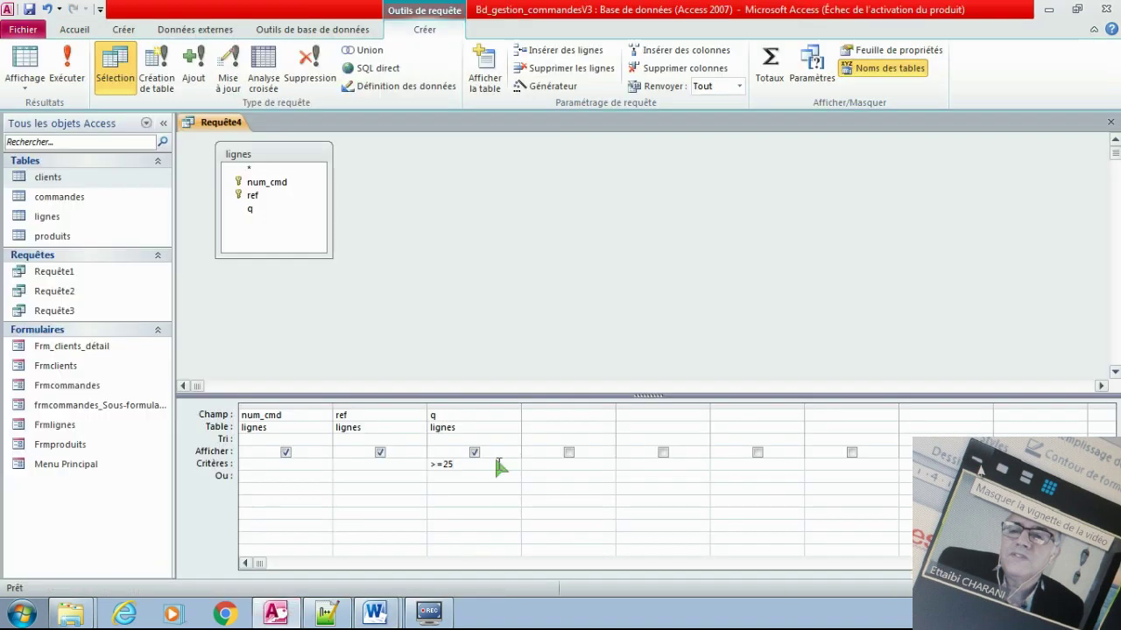
Run the query to check its results, then close it and save it as Requête4.
click(69, 66)
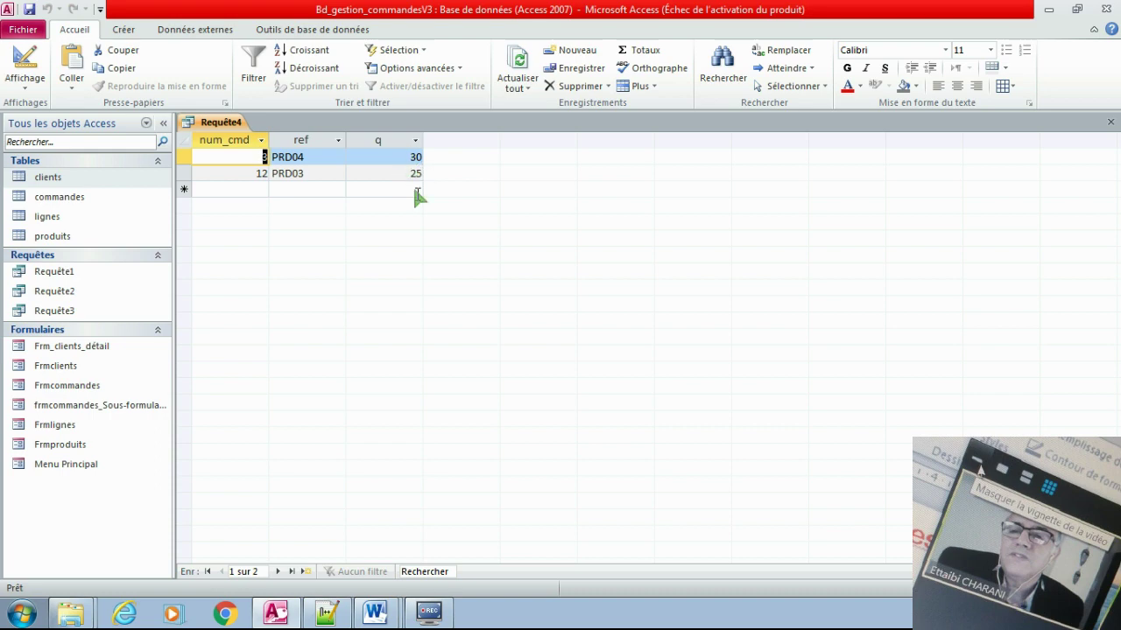
click(1110, 124)
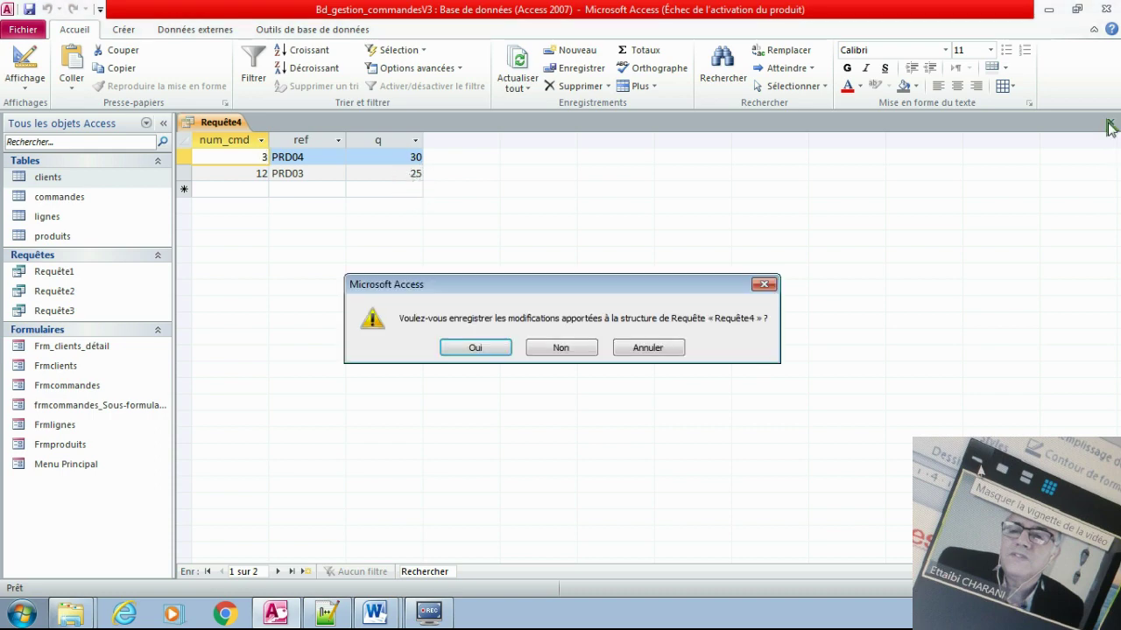
click(487, 348)
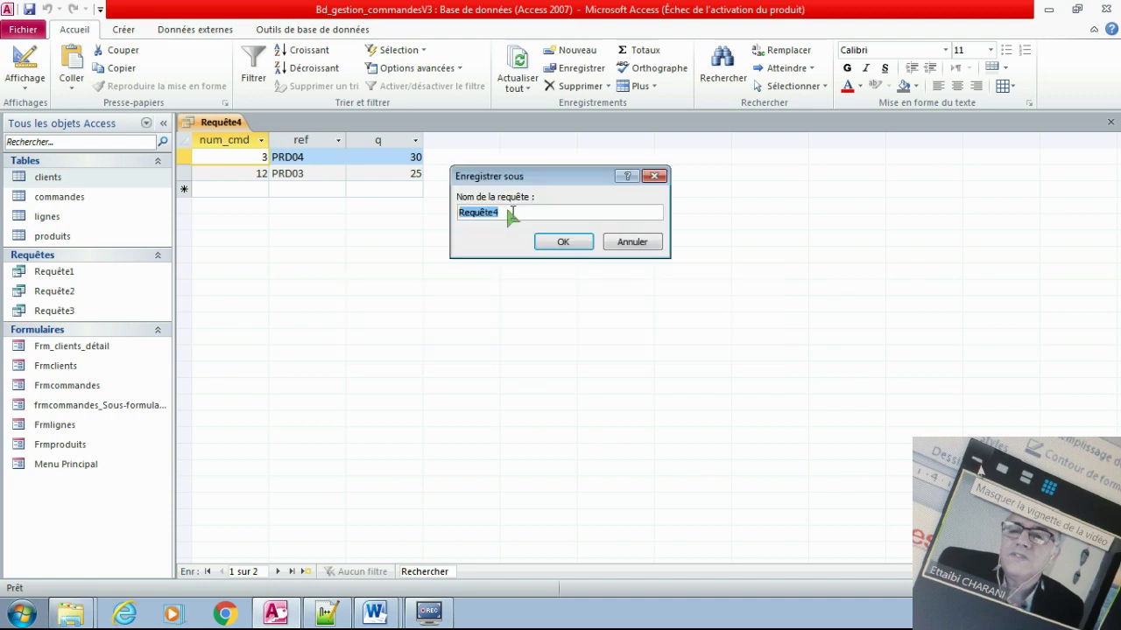
click(562, 242)
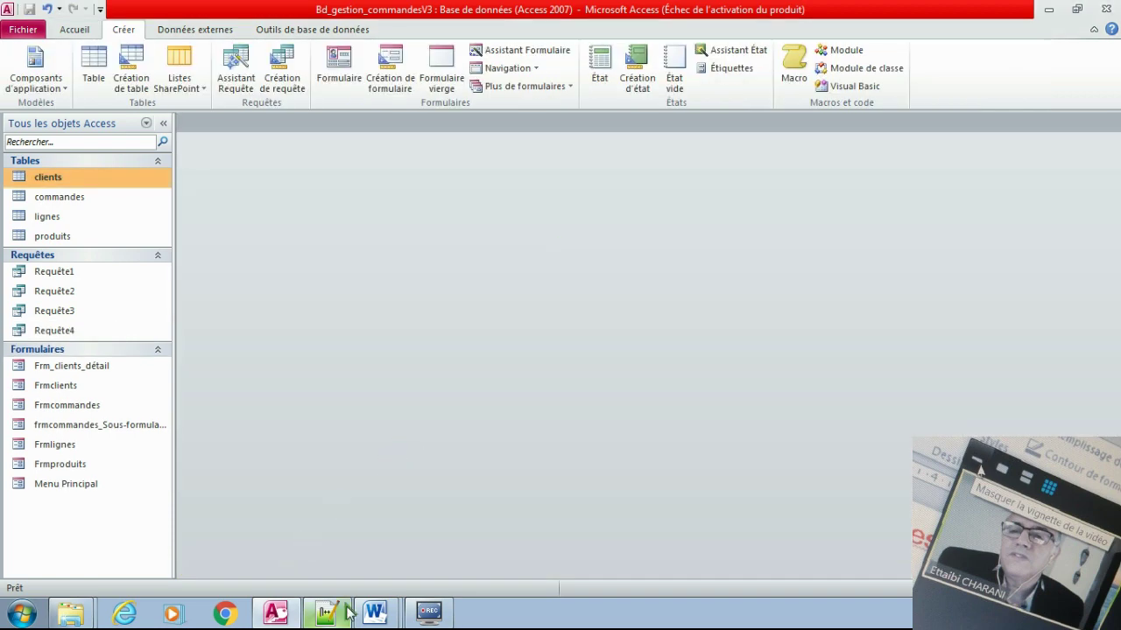
Switch to TravauxPratiques_Access_2019_2020_corrigés.doc in Word and review question 4's QBE solution and its parameter version for the quantity.
mouse_move(374, 612)
click(354, 547)
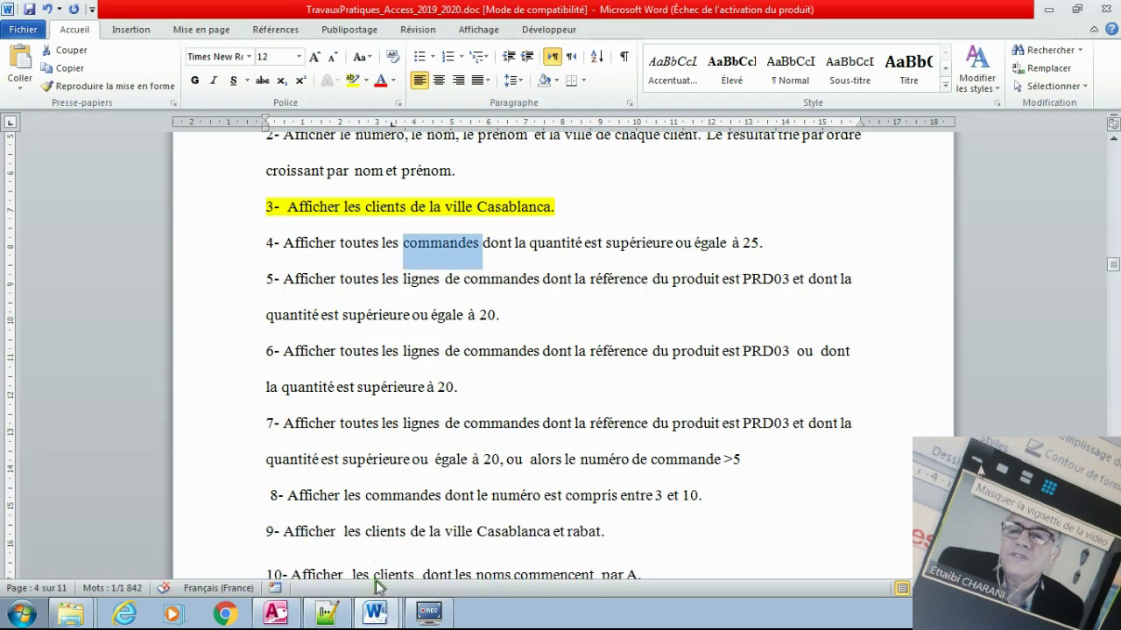
mouse_move(376, 613)
click(376, 569)
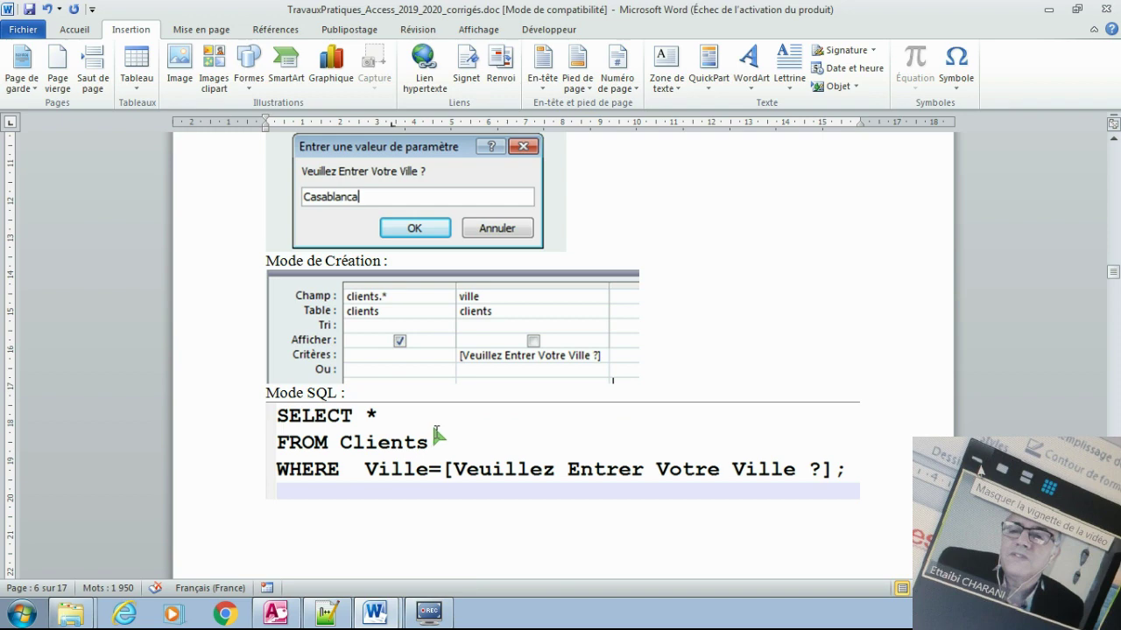
scroll(437, 435, down, 10)
scroll(441, 428, down, 2)
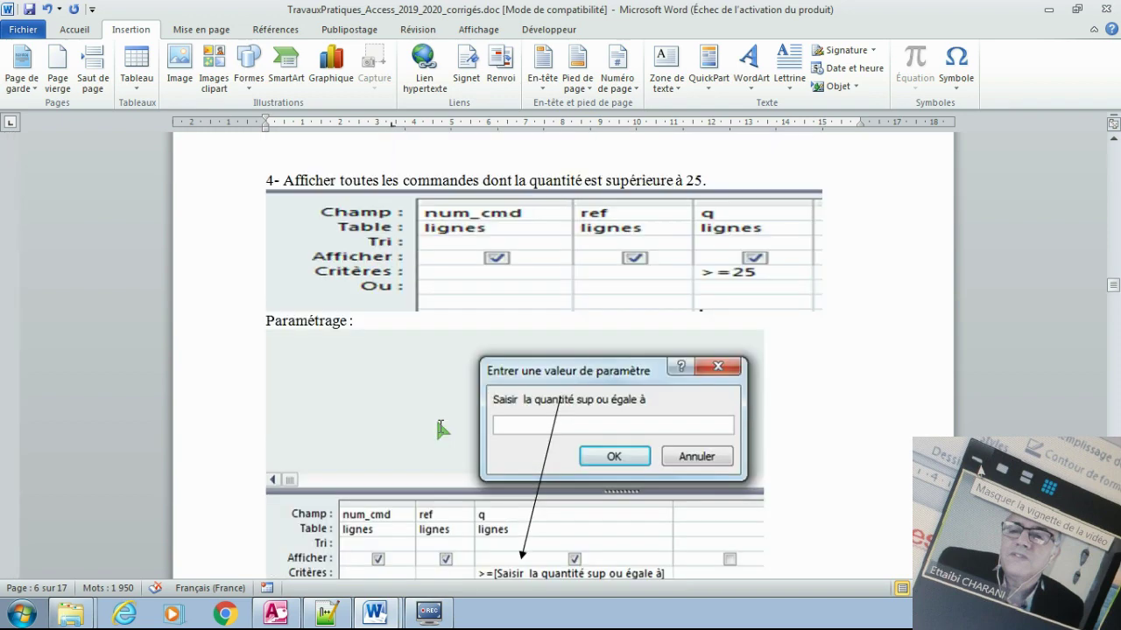
scroll(510, 438, down, 2)
scroll(510, 425, up, 2)
scroll(620, 376, down, 2)
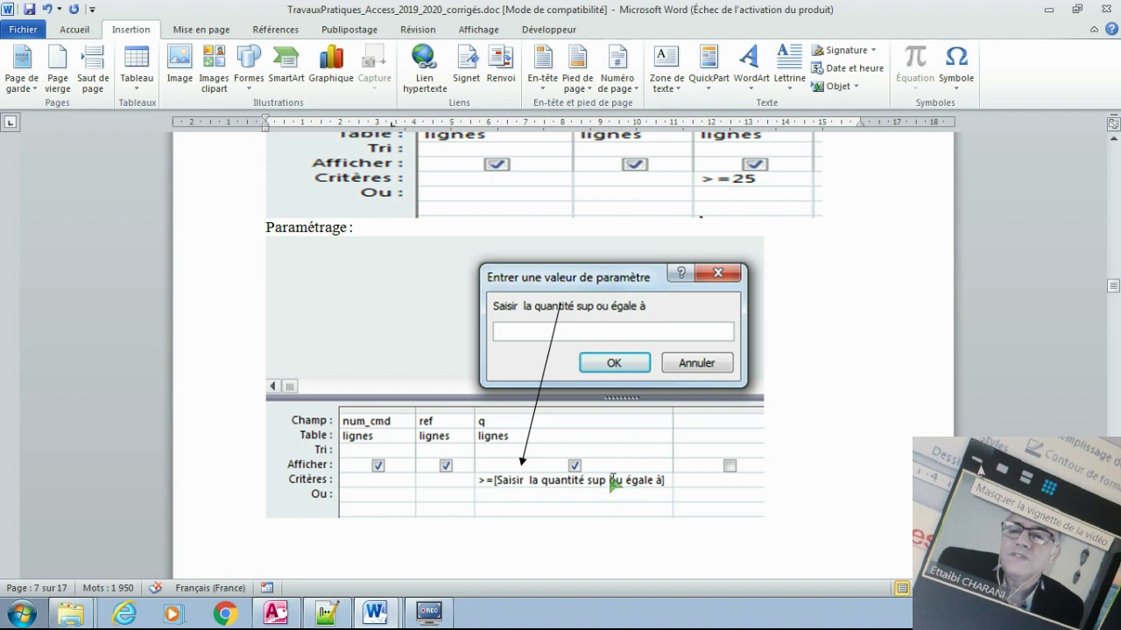
scroll(614, 481, down, 10)
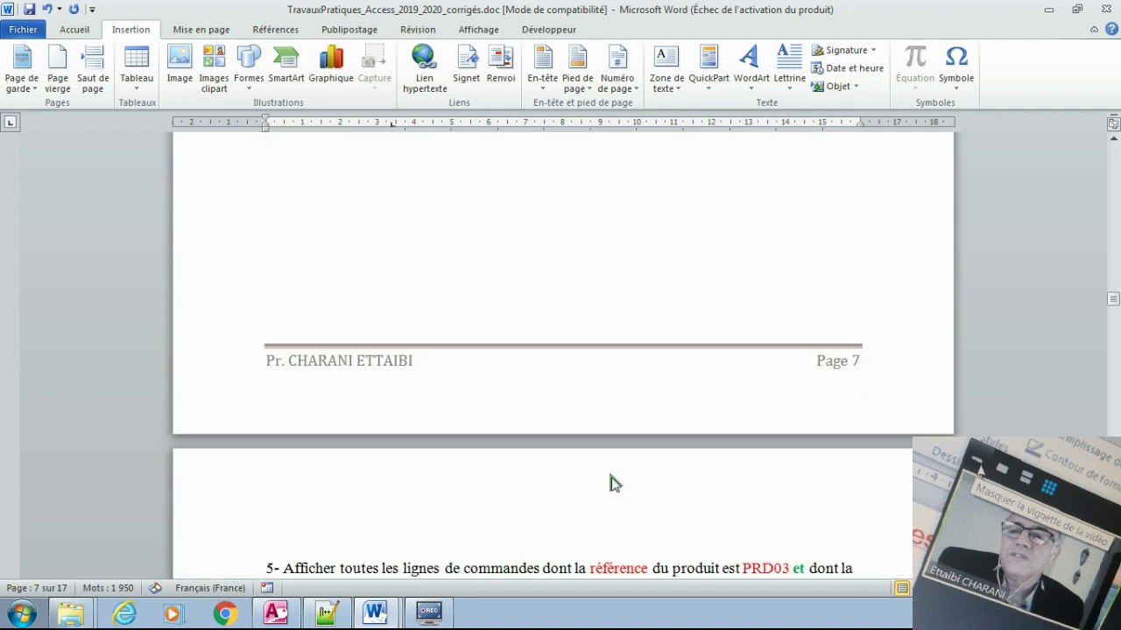
scroll(613, 481, up, 8)
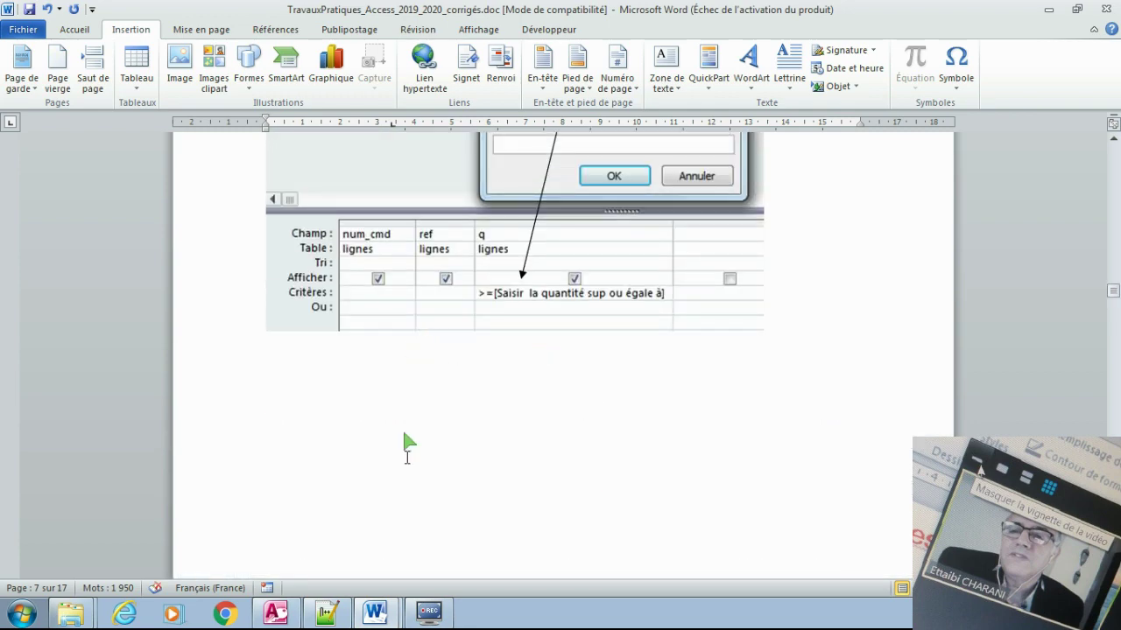
Switch to Notepad++ and start a new document with the heading 4°/.
click(326, 612)
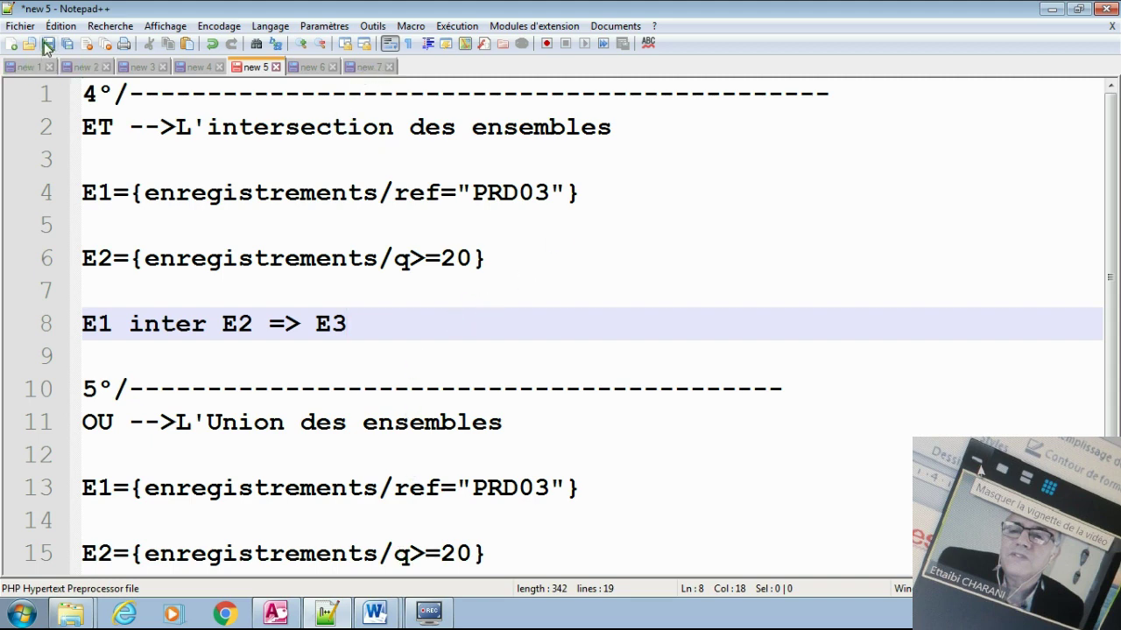
click(11, 45)
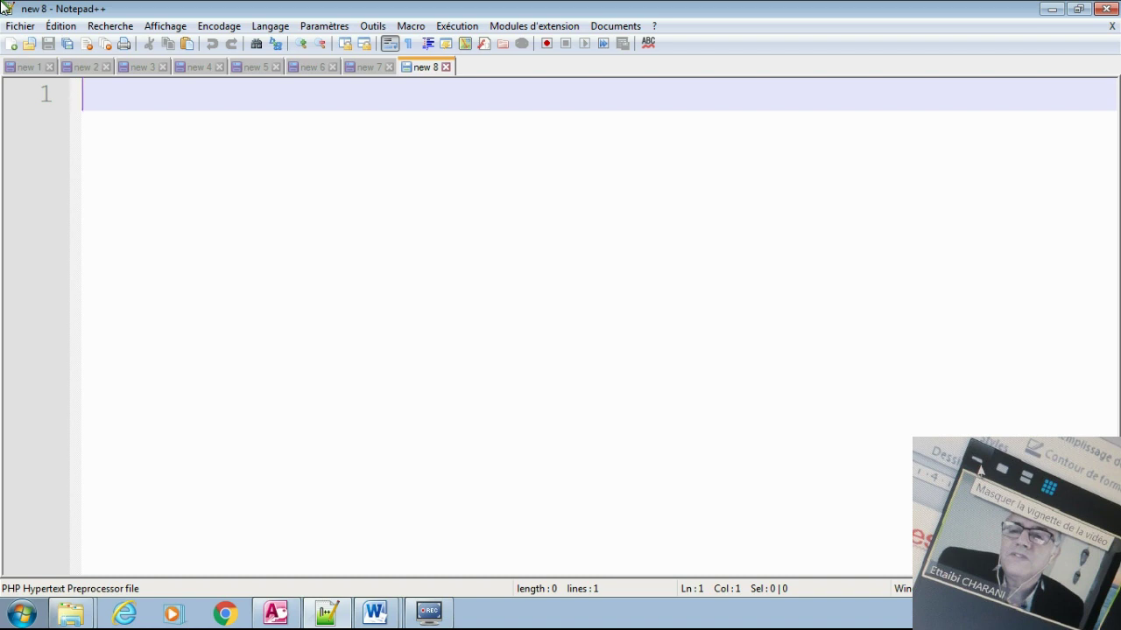
text(4)
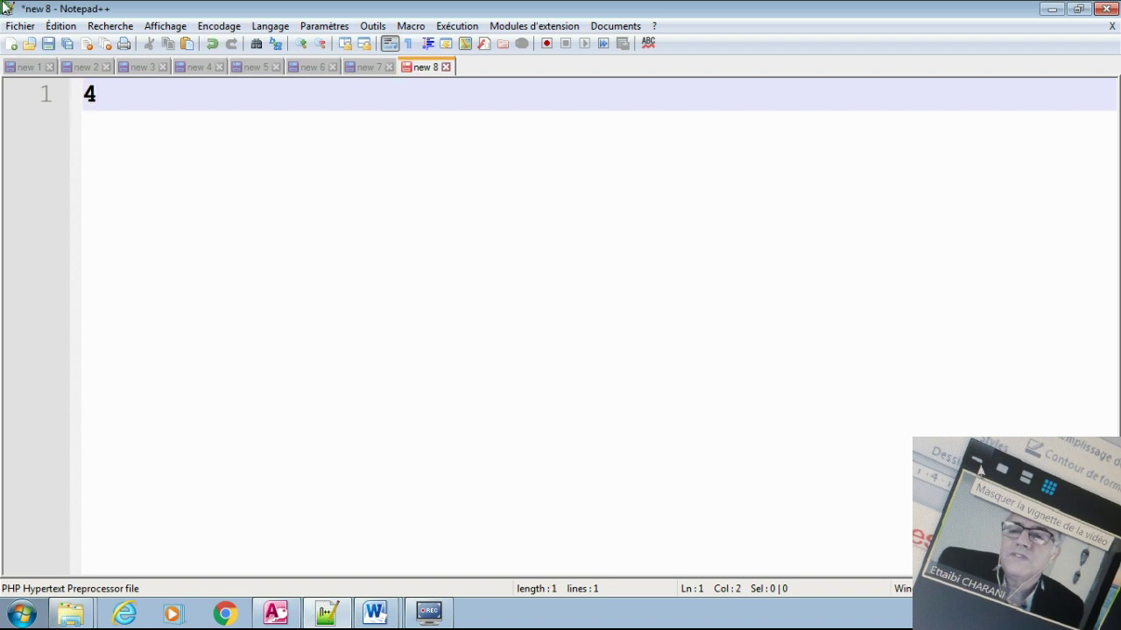
text(°/)
key(Return)
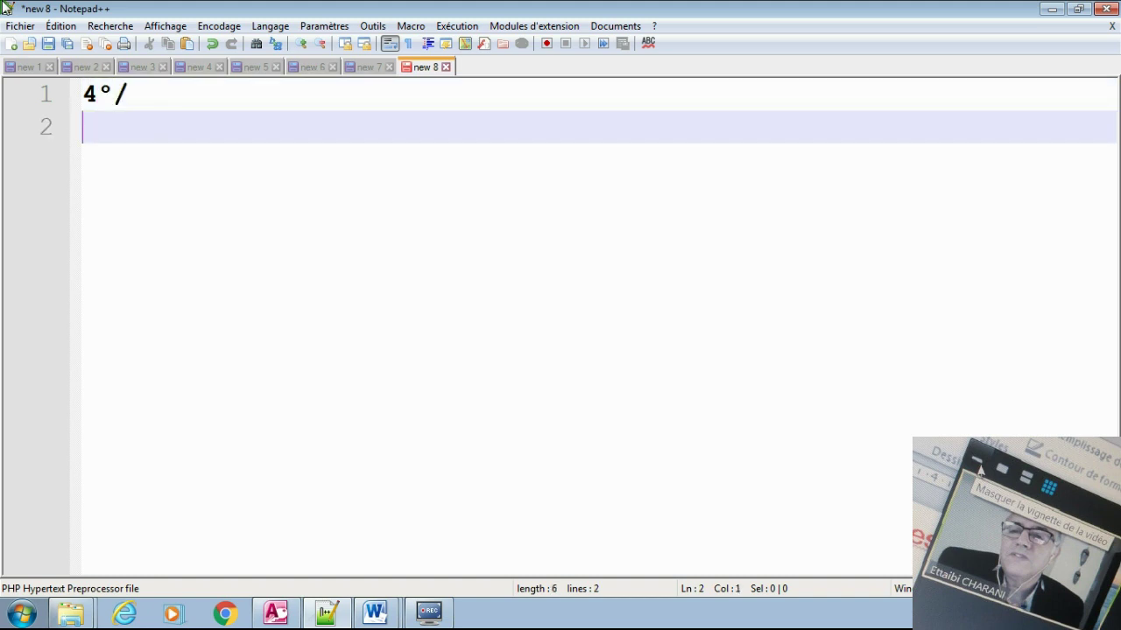
Write the line SELECT num_cmd, ref,q beneath the heading, removing the unwanted autocompletion after q.
text(SELECt)
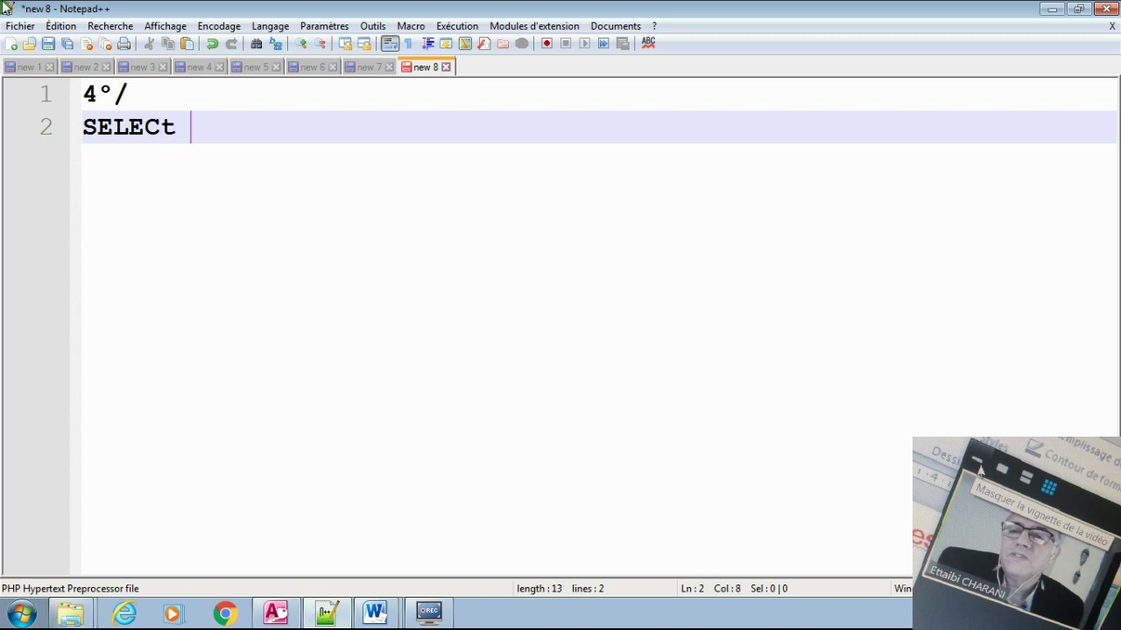
key(BackSpace)
key(BackSpace)
text(T num_)
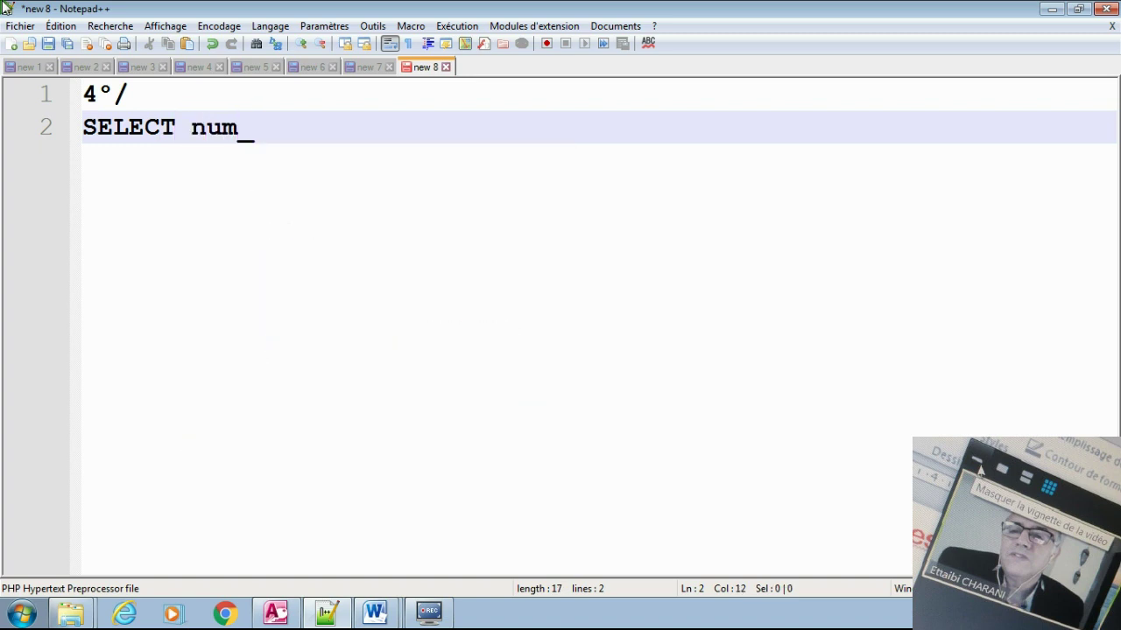
text(cmd, r)
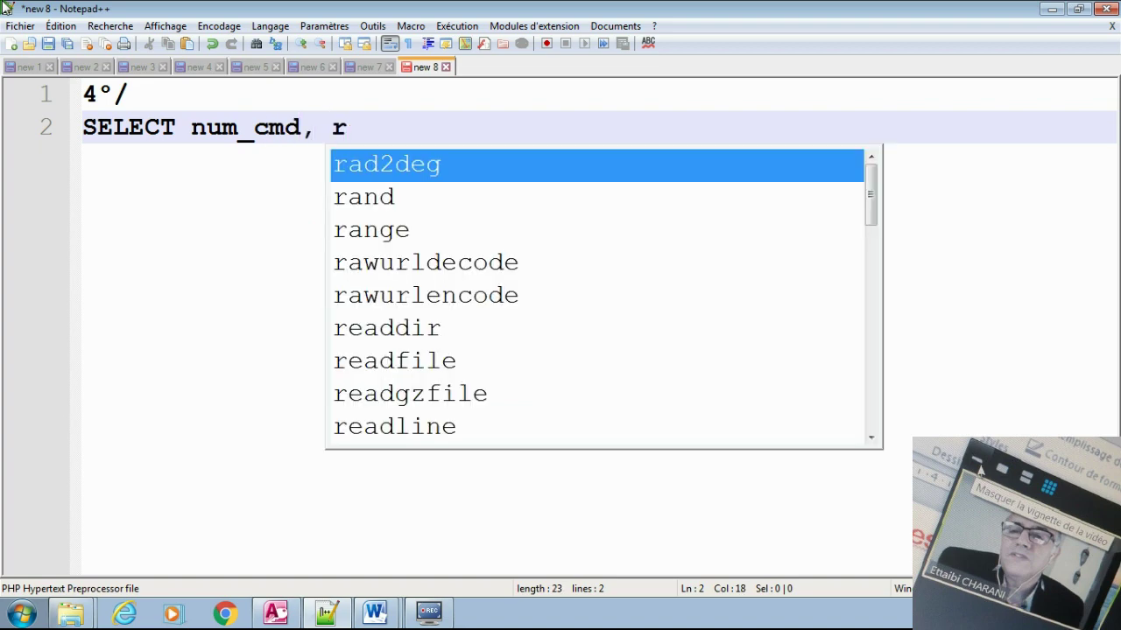
text(ef,q)
key(Return)
text(F)
key(BackSpace)
key(BackSpace)
key(BackSpace)
key(BackSpace)
key(BackSpace)
key(BackSpace)
key(BackSpace)
key(BackSpace)
key(BackSpace)
key(BackSpace)
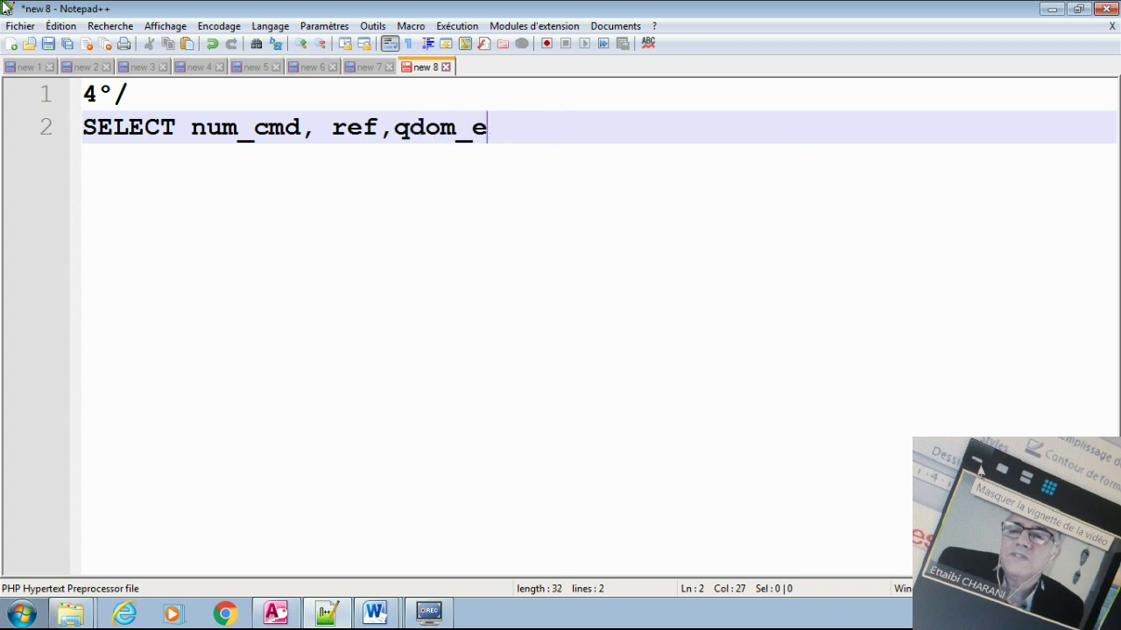
Complete the SQL query with the lines FROM lignes and WHERE q>=25;.
key(Return)
text(FROM  lignes)
key(Return)
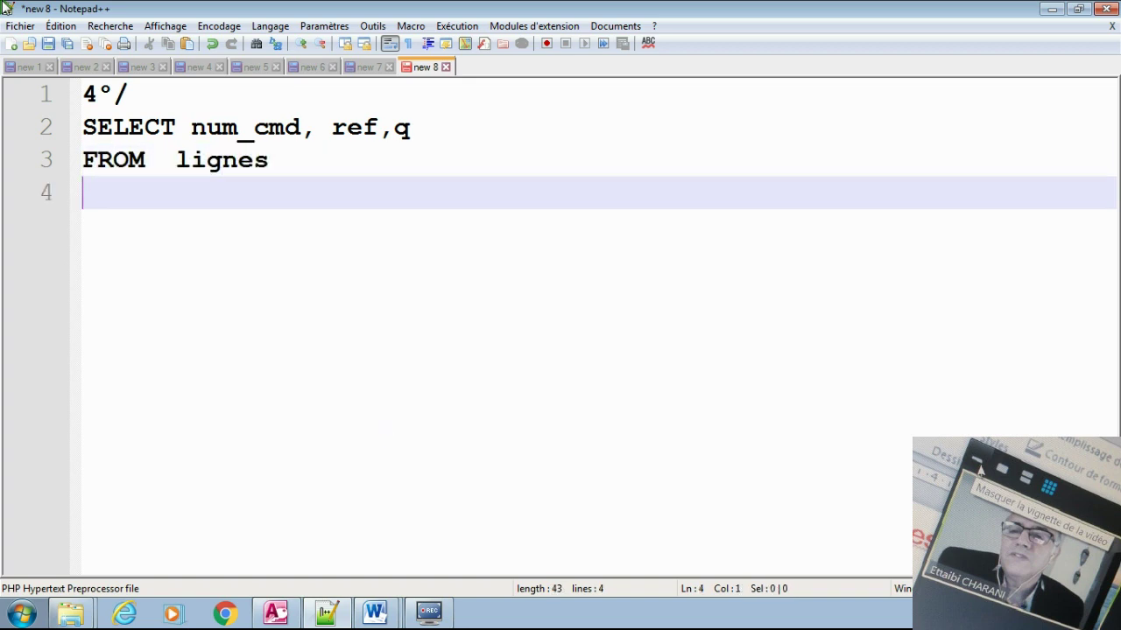
text(WHERE  )
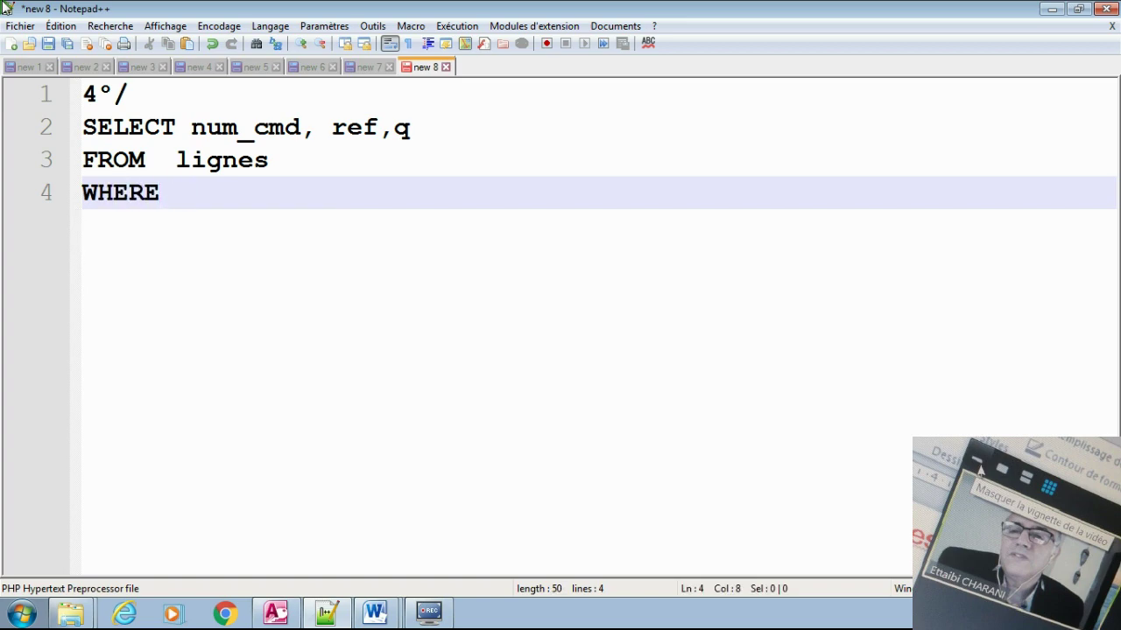
text(q>=25;)
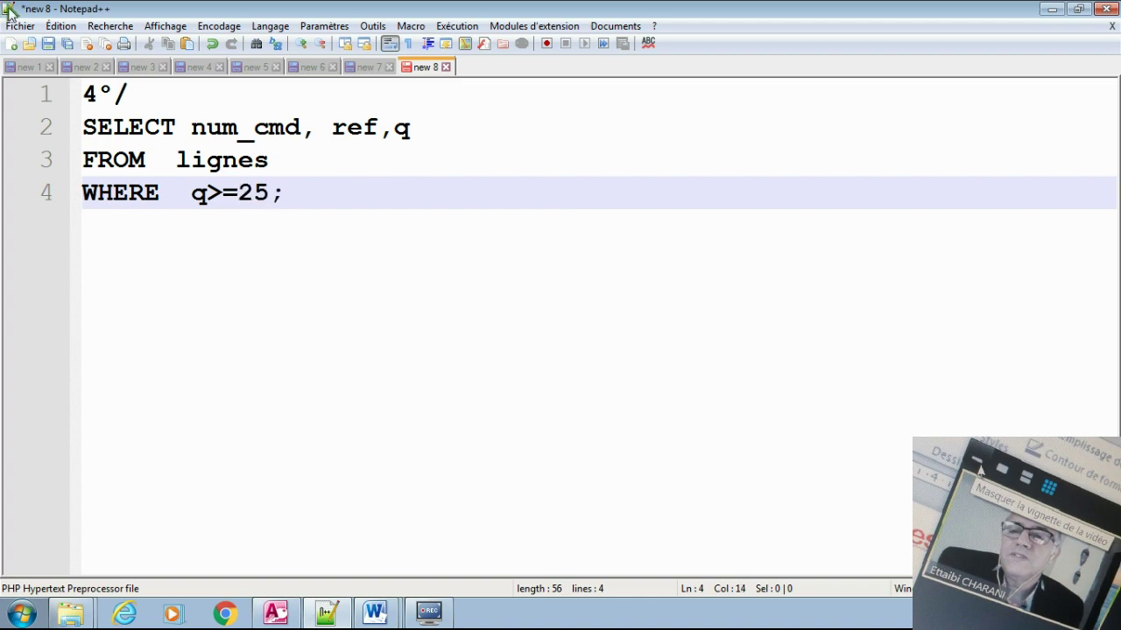
Copy the three-line SQL query from SELECT to the closing semicolon, keeping the window maximized.
double_click(10, 8)
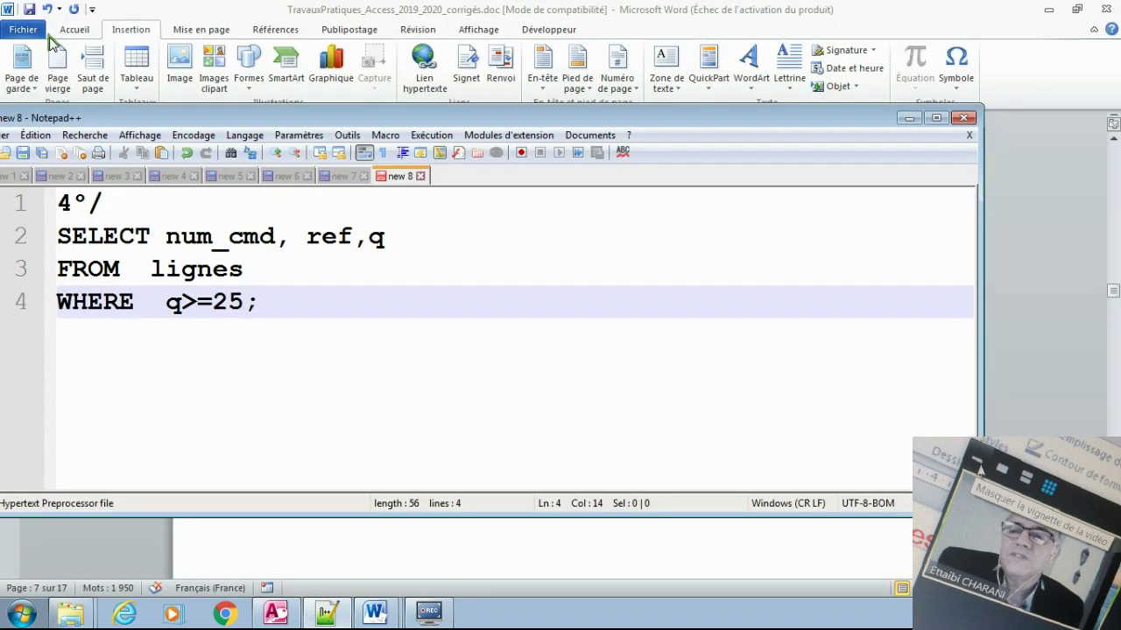
click(936, 117)
drag(82, 125, 342, 200)
key(ctrl+c)
click(210, 243)
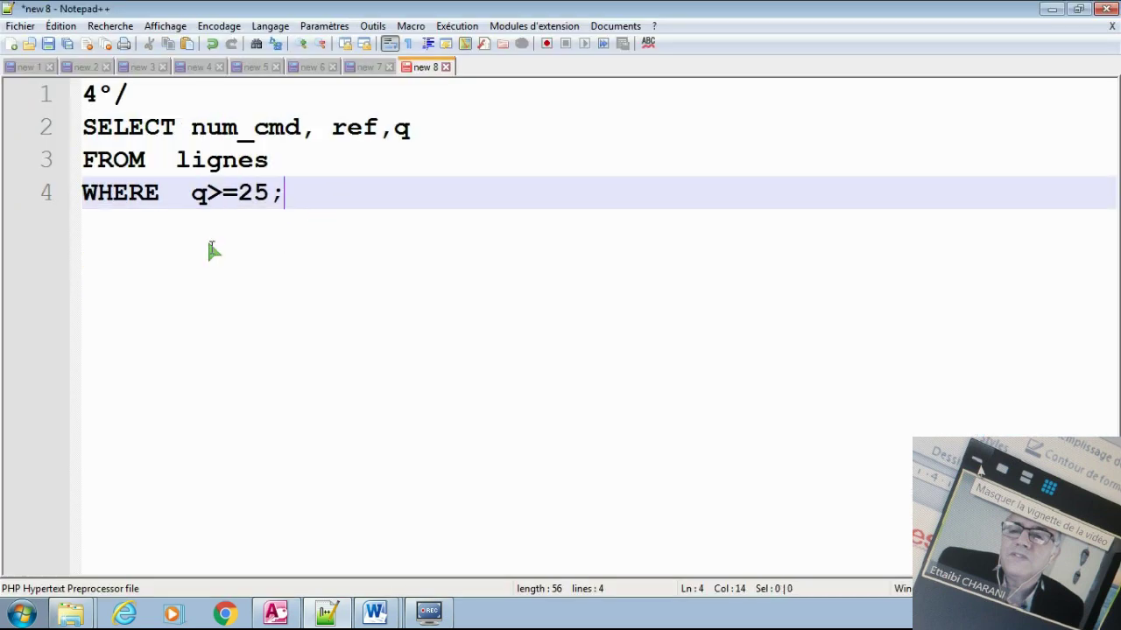
Add a dashed separator line titled Paramétrer la requête below the query and paste the copied query beneath it.
key(Return)
key(Return)
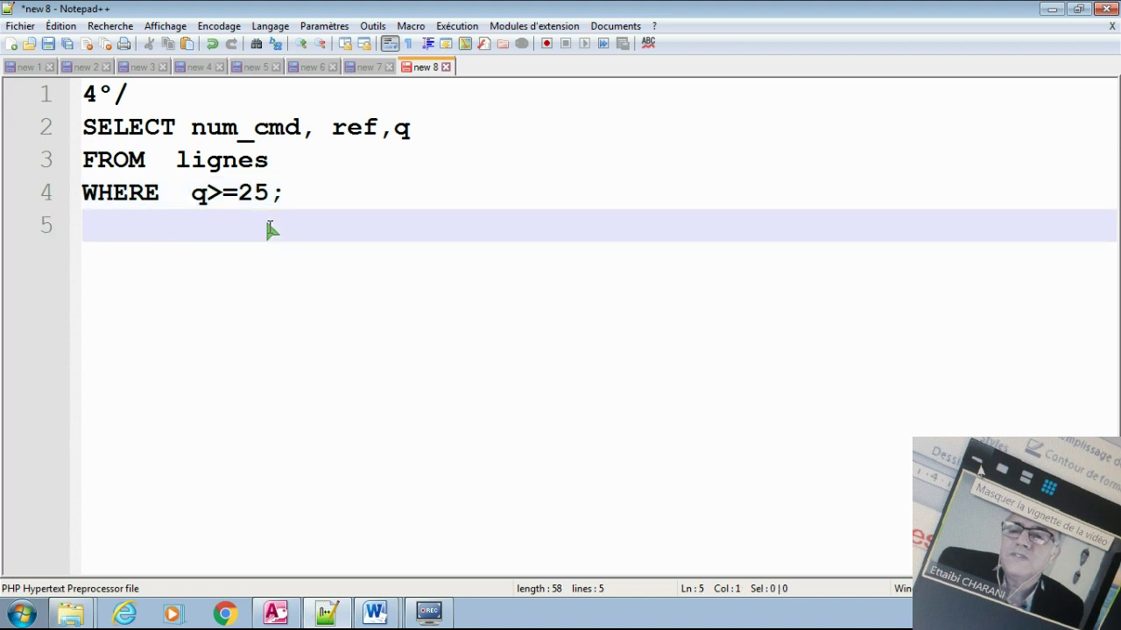
text(---------------)
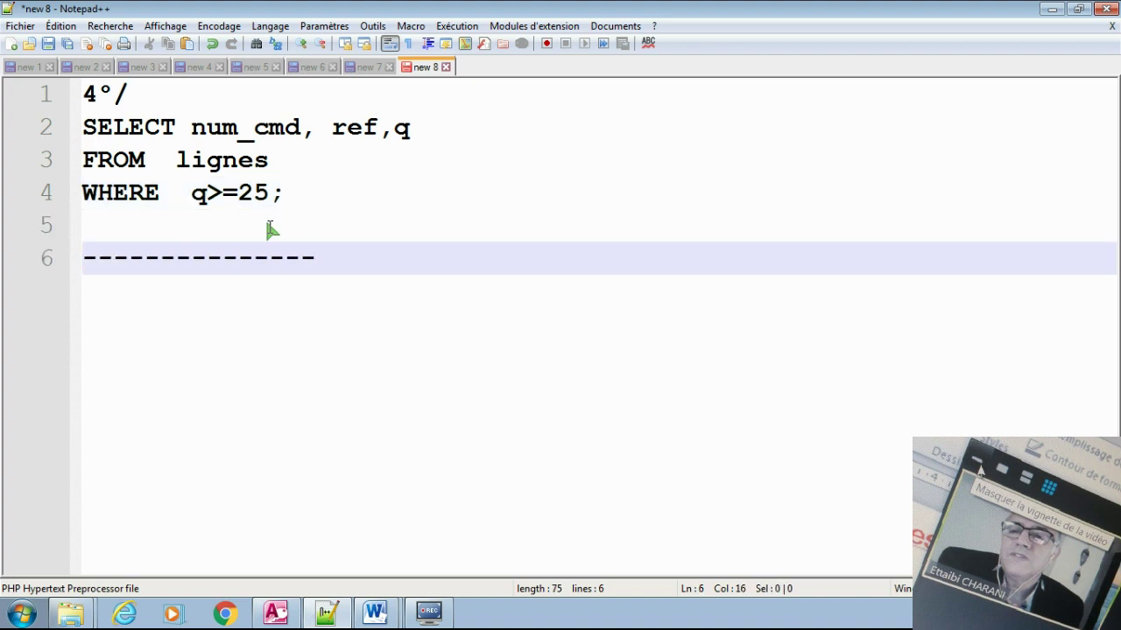
text(Paramétrer  la re)
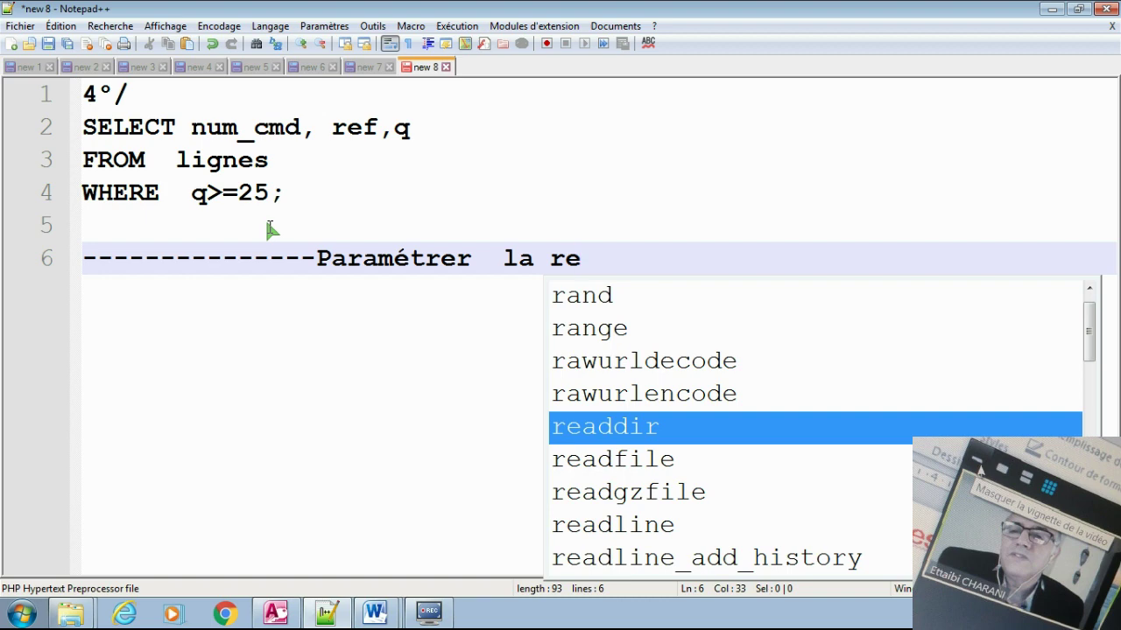
text(quête)
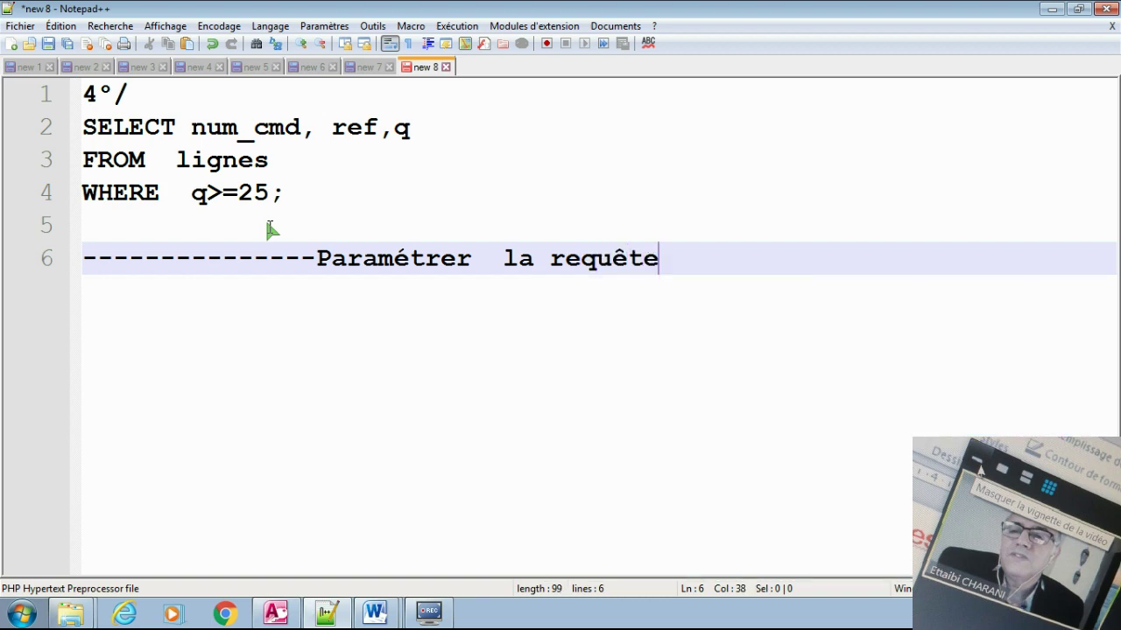
text(----------)
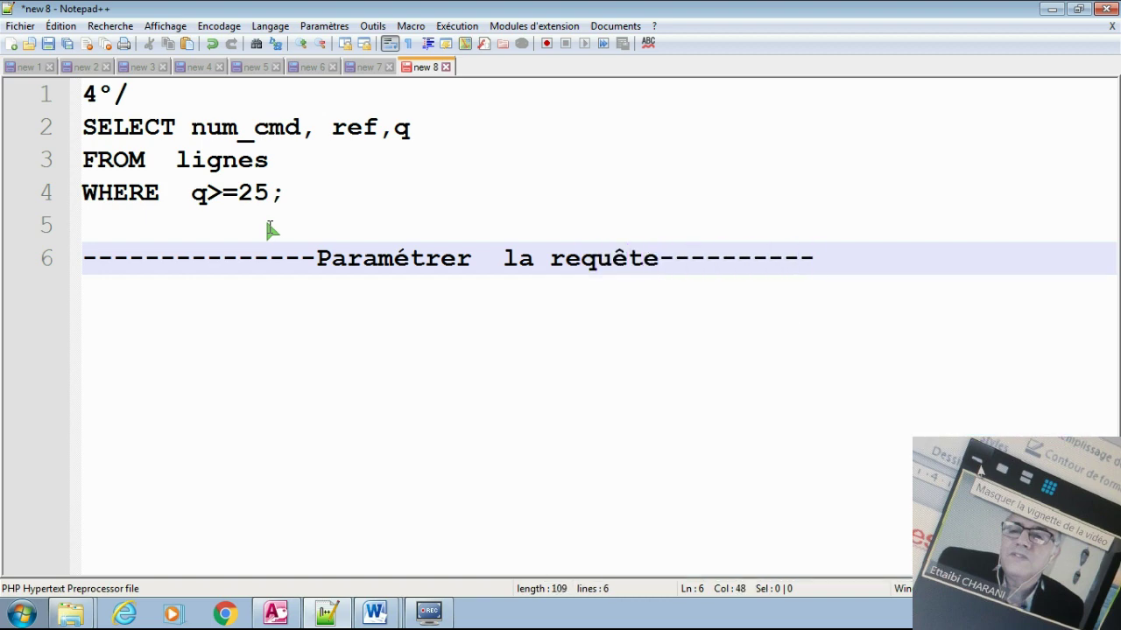
key(Return)
key(ctrl+v)
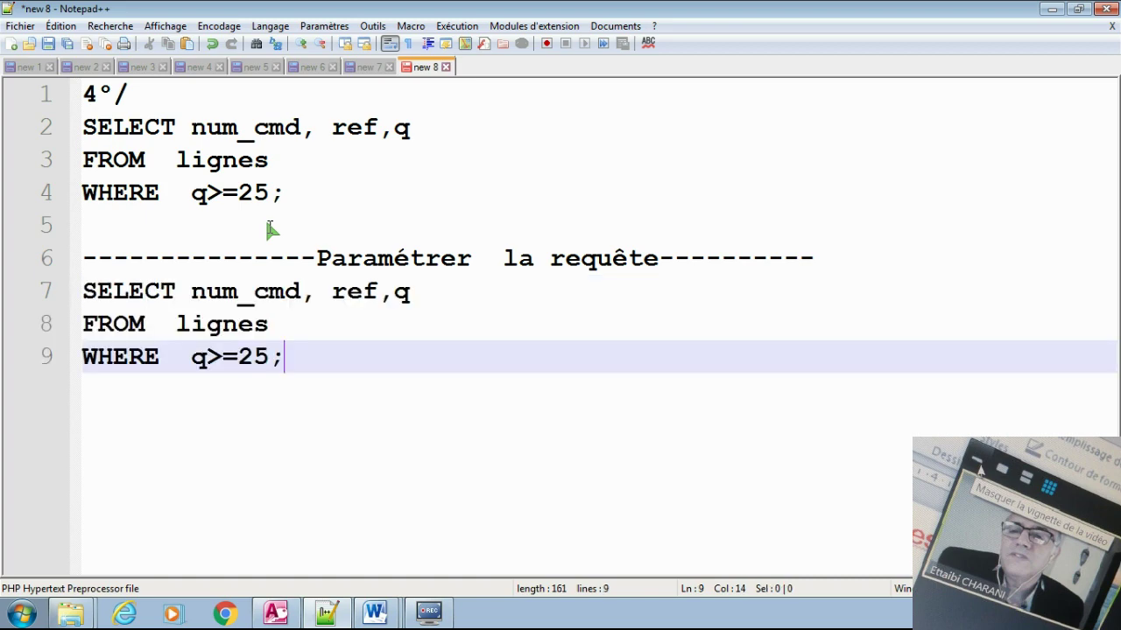
Replace 25 in the second query's WHERE clause with the parameter [Veuillez saisir la qte sup ou égale à:] and add a blank line after the query.
drag(246, 363, 270, 365)
text([)
text(Veuiullez)
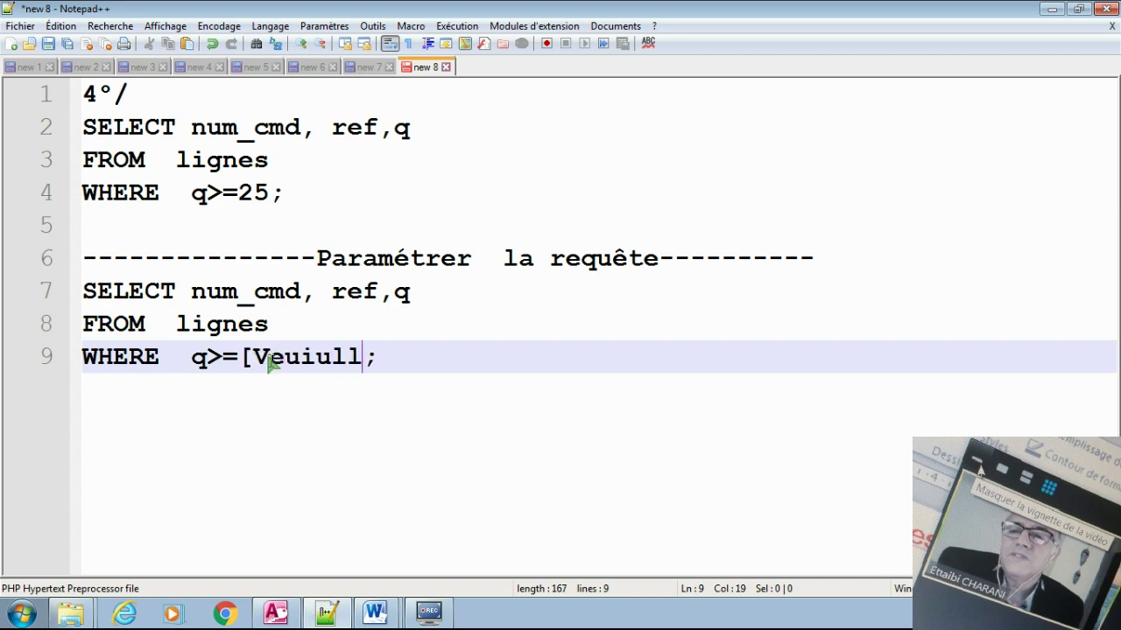
key(BackSpace)
key(BackSpace)
key(BackSpace)
key(BackSpace)
key(BackSpace)
key(BackSpace)
text(llez )
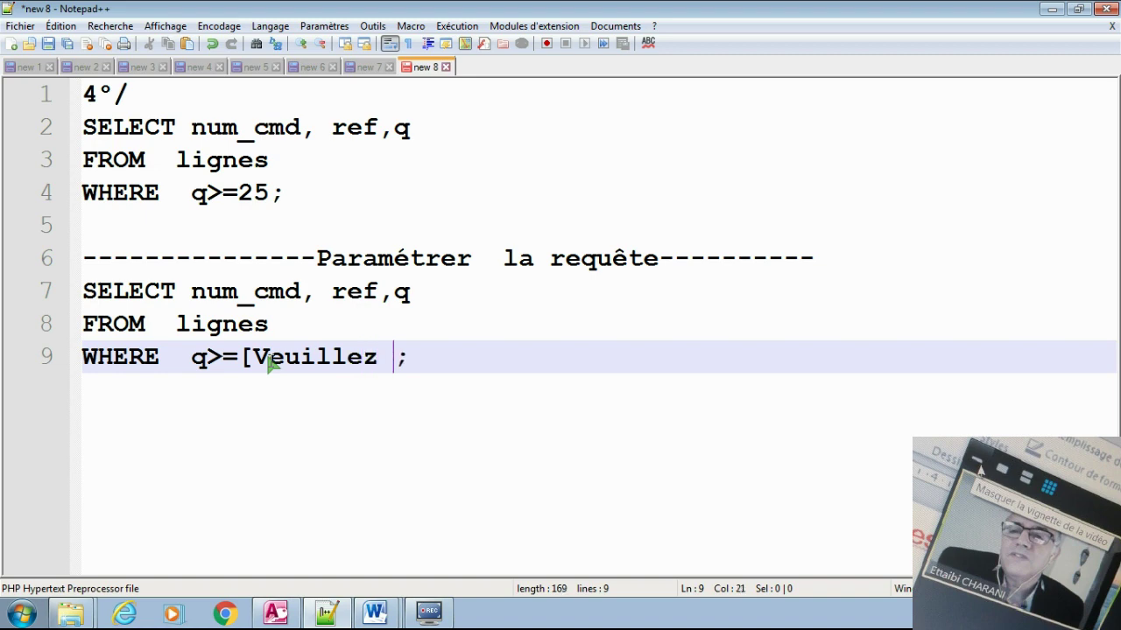
text(saisir la )
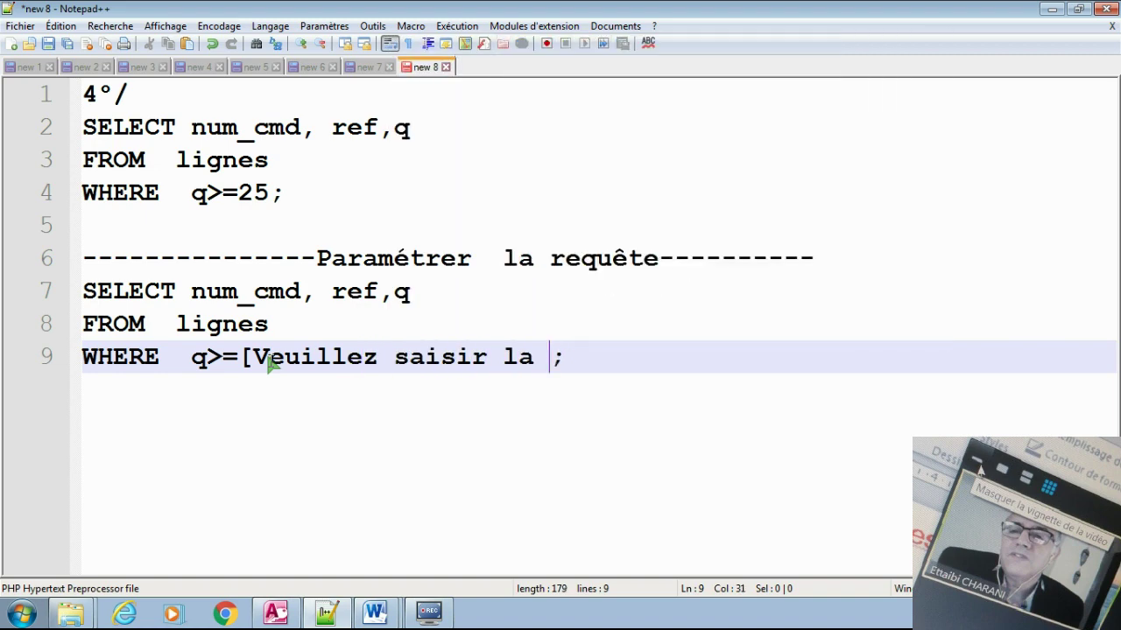
text(qte sup)
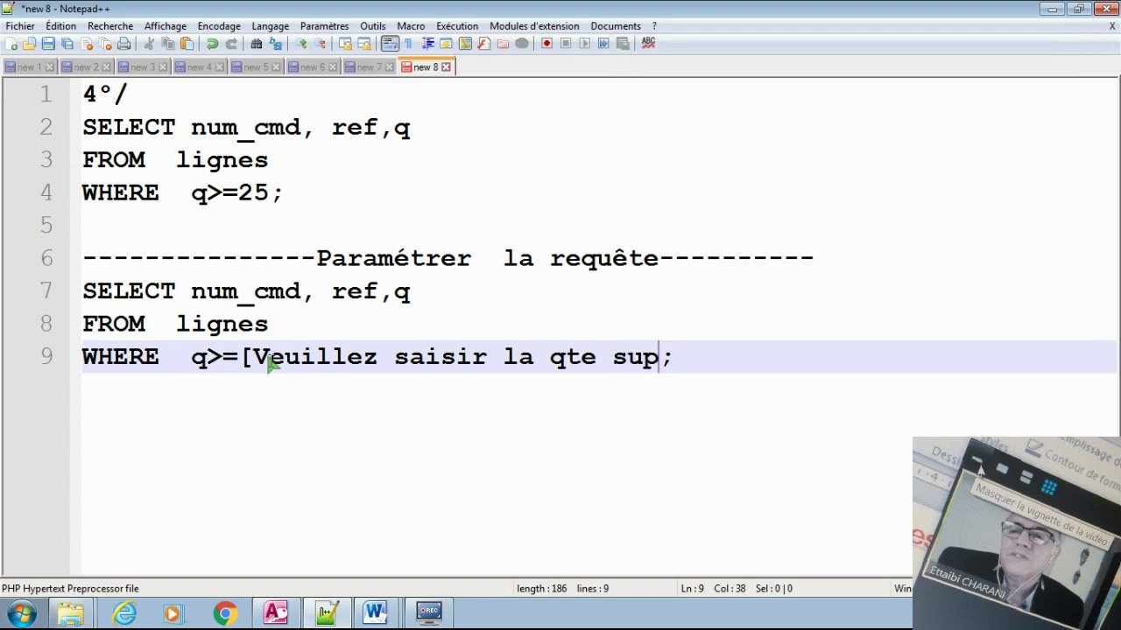
text( ou égale à)
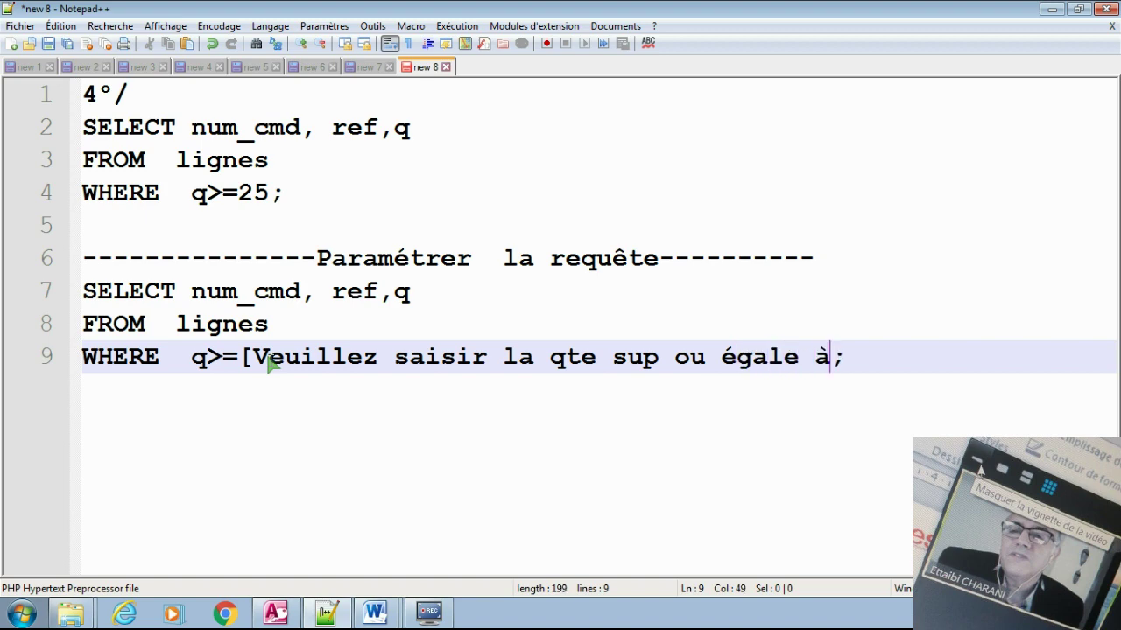
text(:])
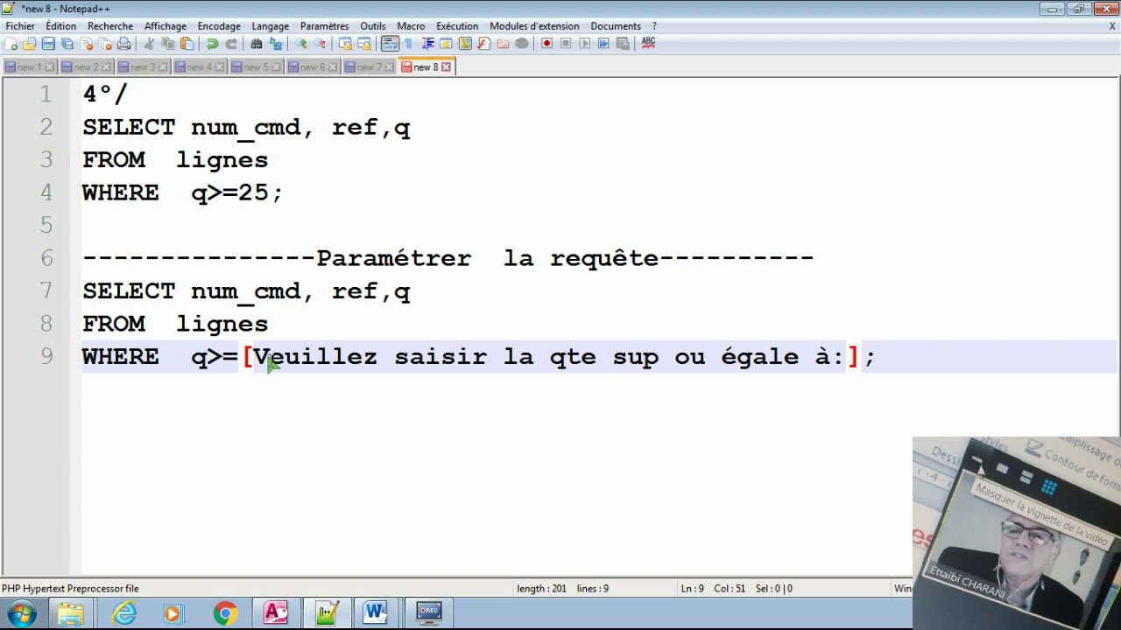
click(941, 377)
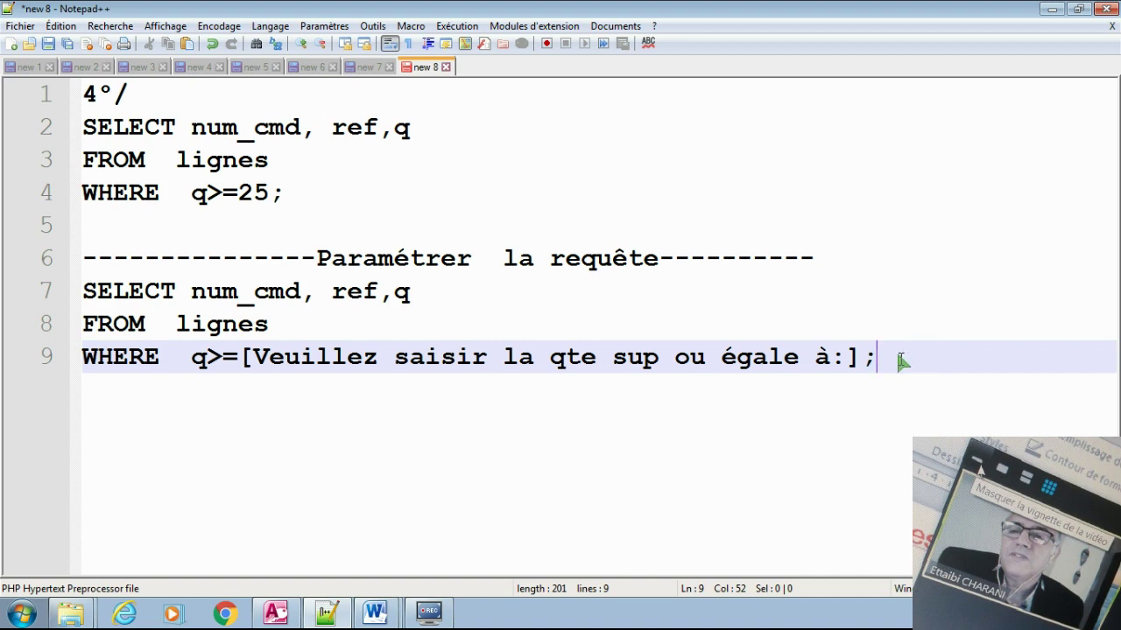
key(Return)
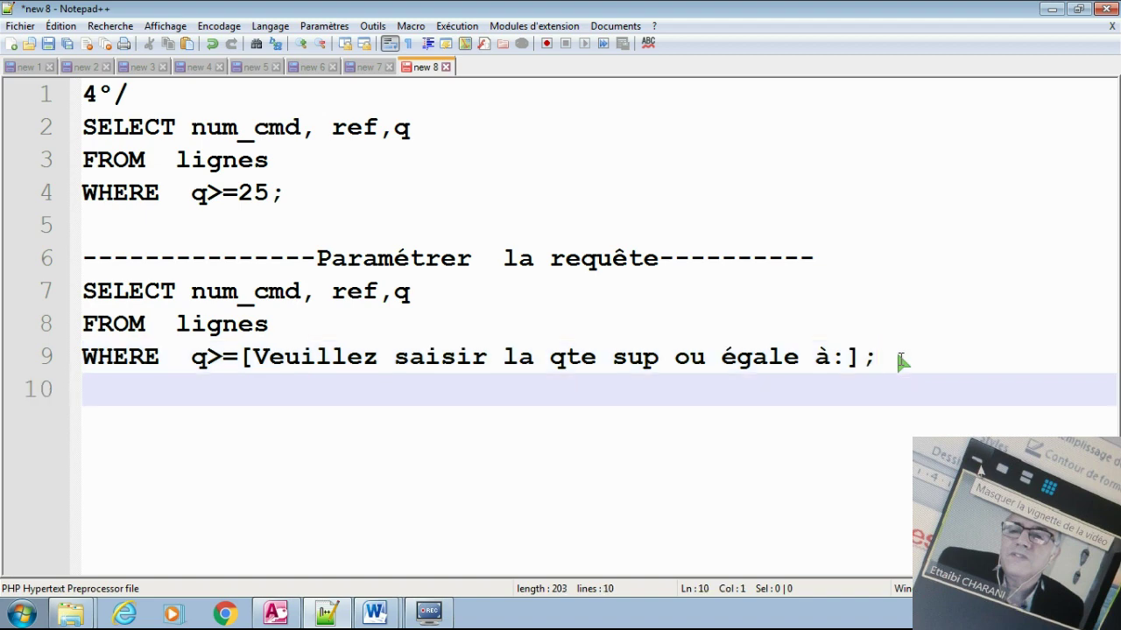